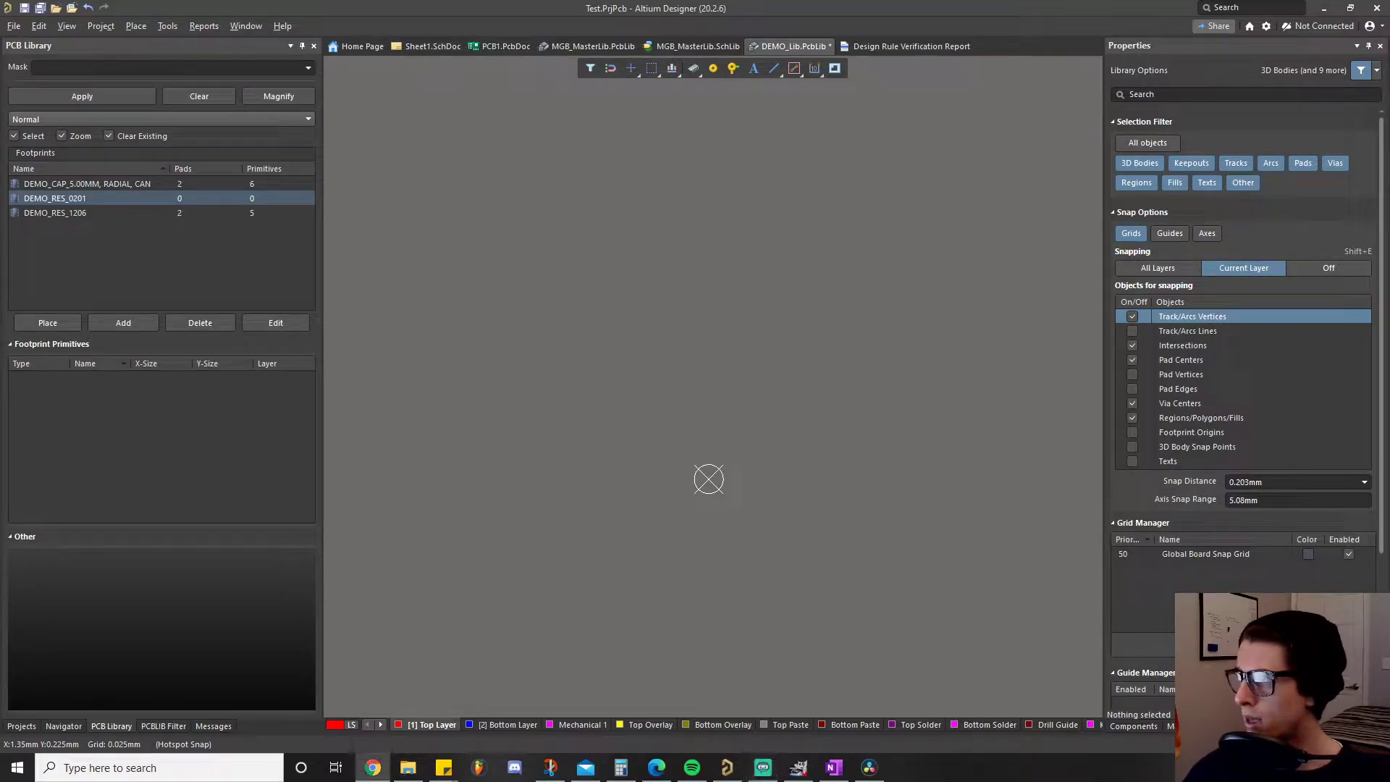
Restore the crcw0201e3.pdf datasheet window in Chrome from the taskbar
{"action": "left_click", "coordinate": [373, 767]}
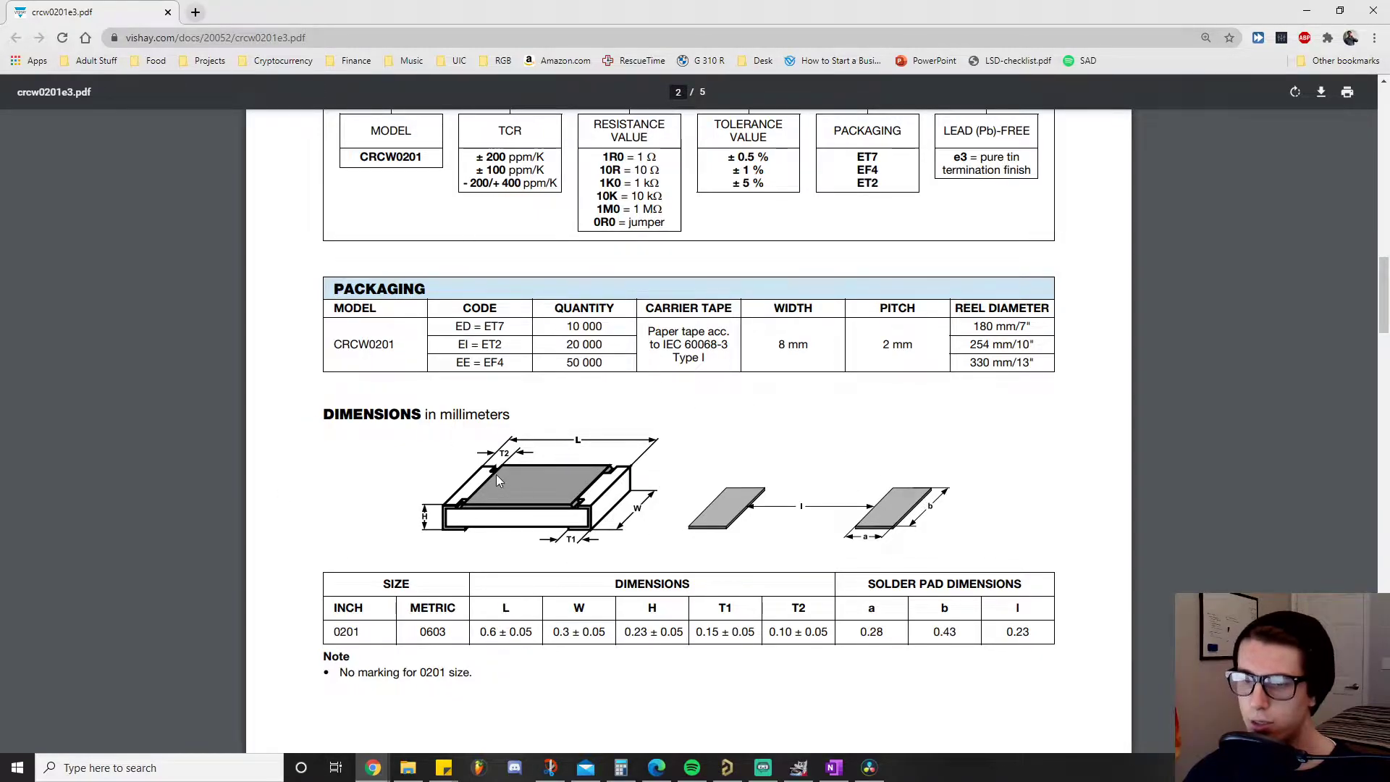
Note the 0201 pad sizes a 0.28, b 0.43, l 0.23 mm, then minimize the datasheet
{"action": "scroll", "coordinate": [498, 480], "scroll_direction": "up", "scroll_amount": 1}
{"action": "scroll", "coordinate": [493, 485], "scroll_direction": "down", "scroll_amount": 4}
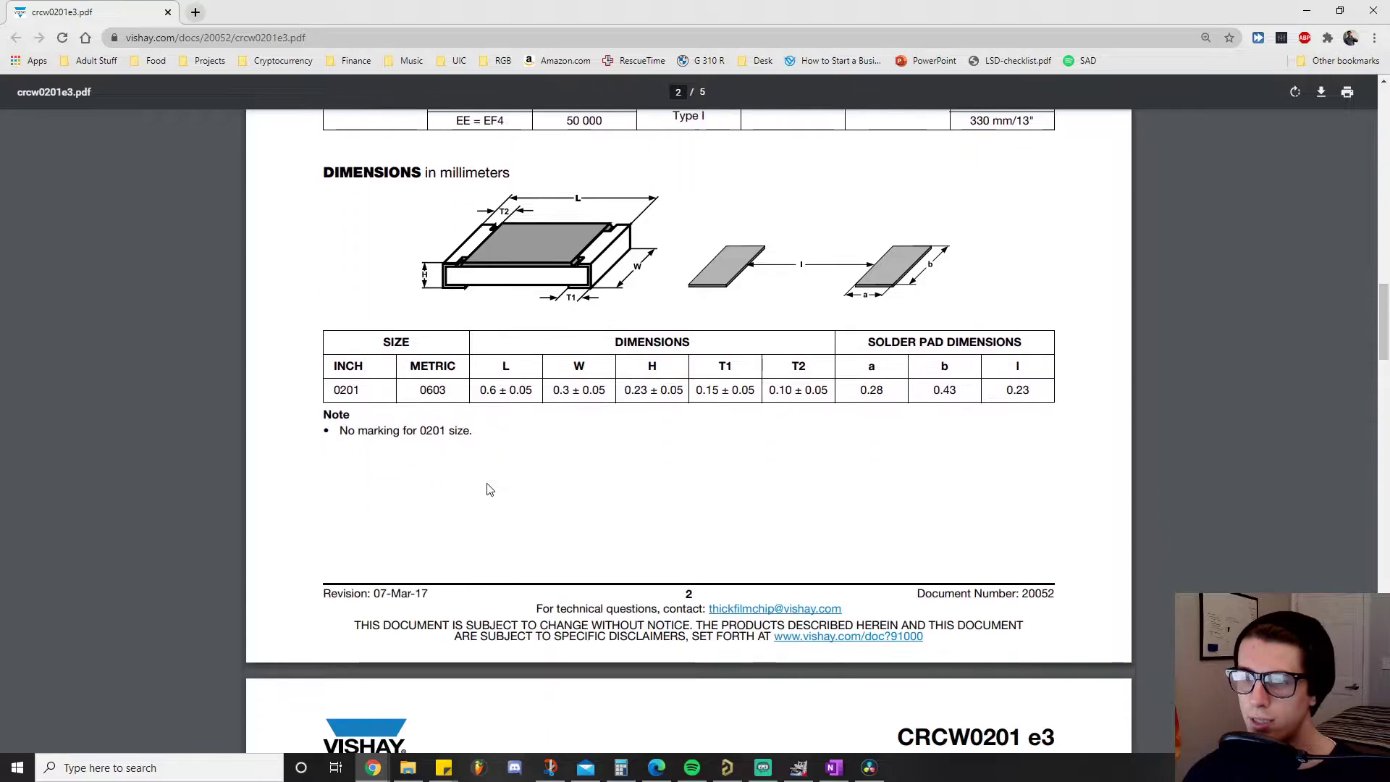
{"action": "scroll", "coordinate": [486, 488], "scroll_direction": "down", "scroll_amount": 3}
{"action": "scroll", "coordinate": [483, 488], "scroll_direction": "up", "scroll_amount": 6}
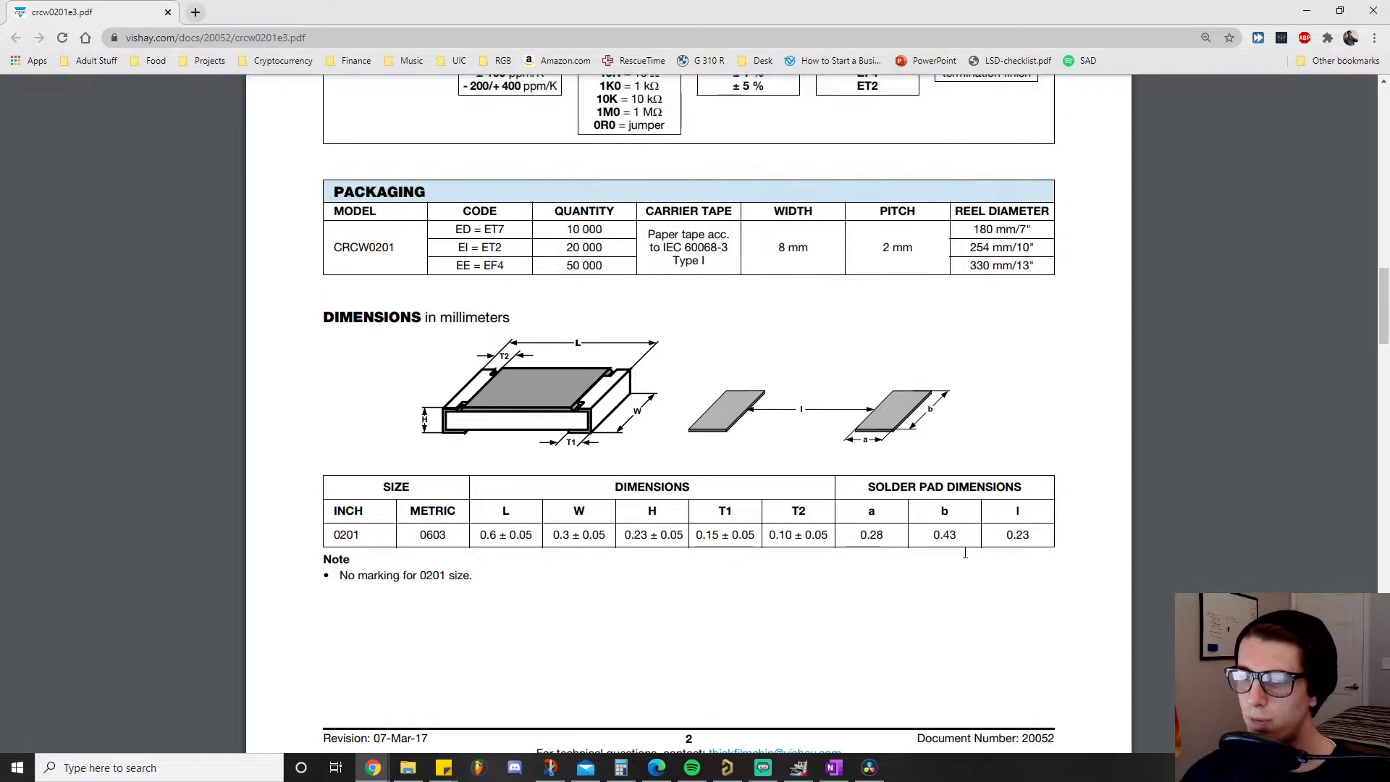
{"action": "left_click", "coordinate": [1306, 10]}
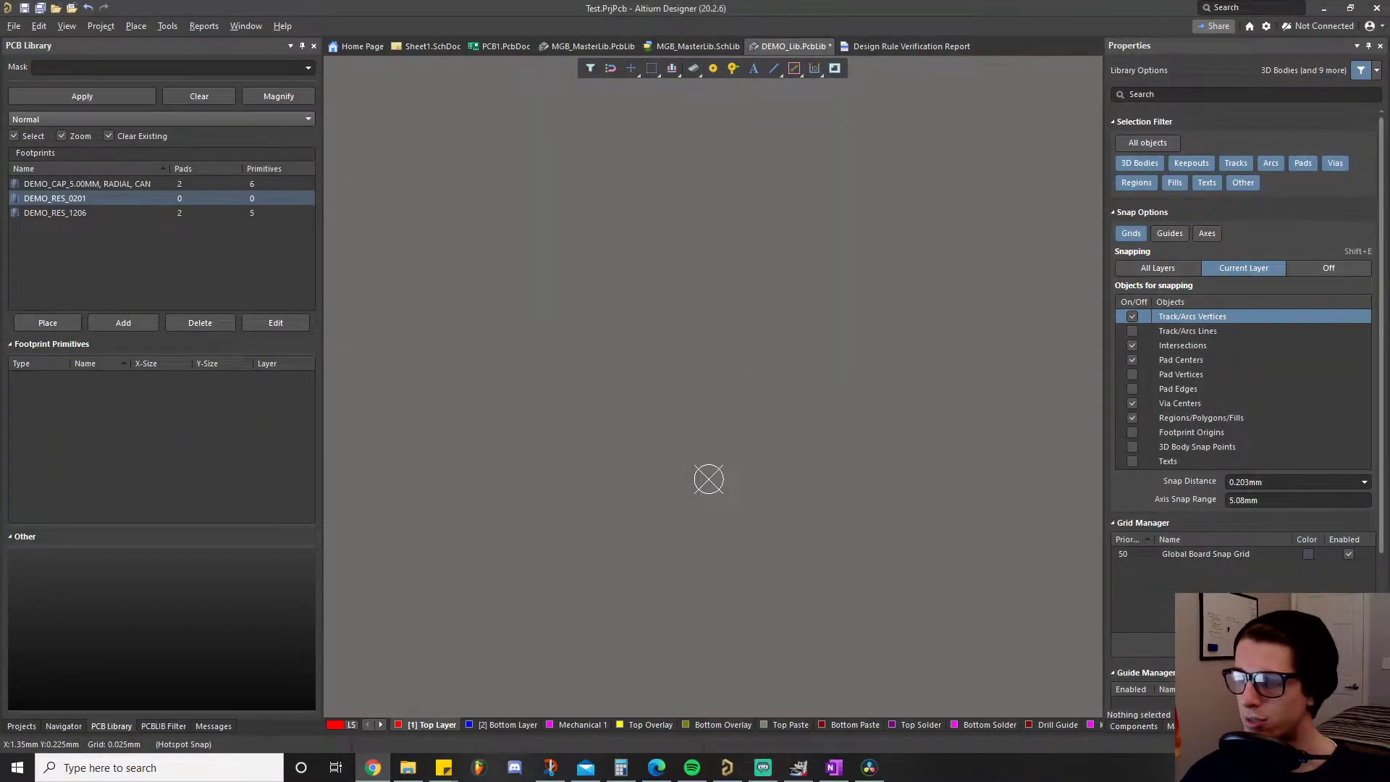
Place a single pad at the footprint origin
{"action": "left_click", "coordinate": [137, 26]}
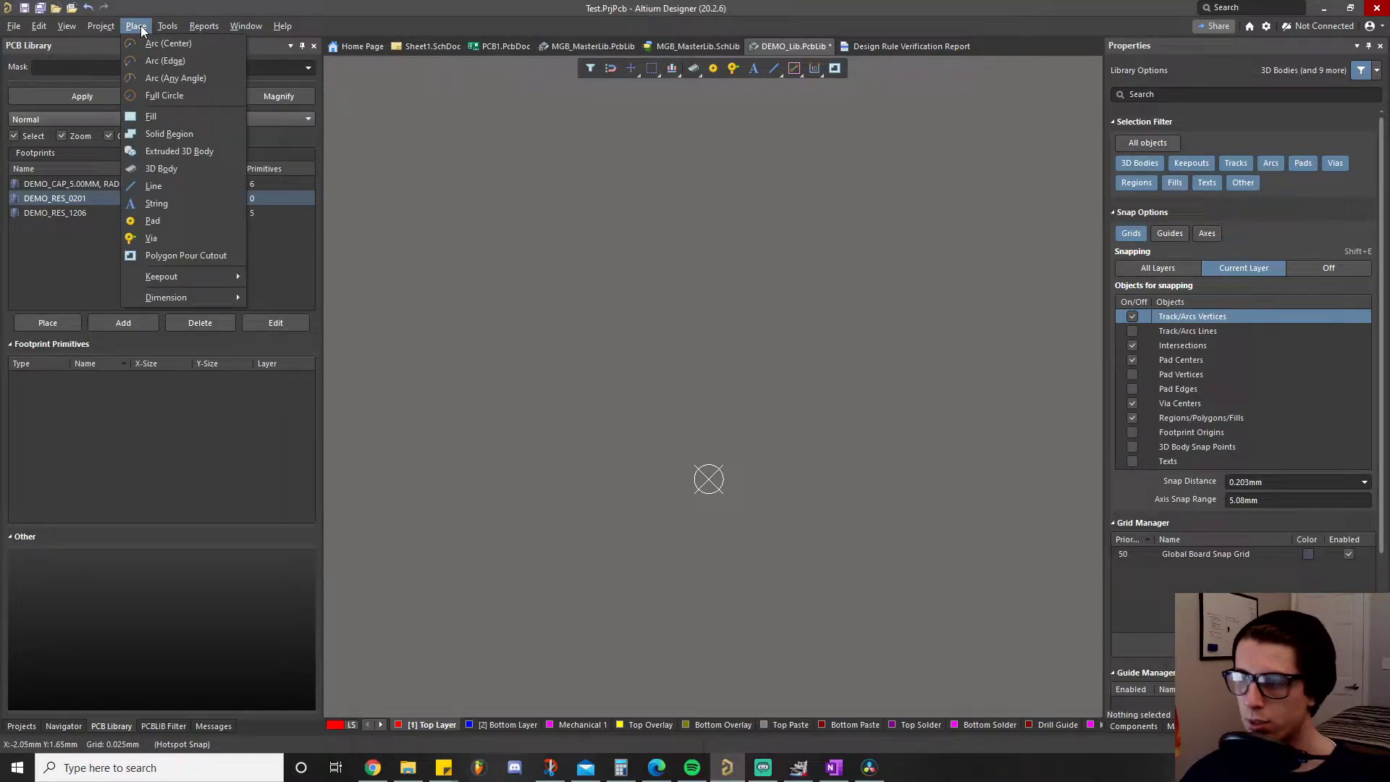
{"action": "left_click", "coordinate": [153, 221]}
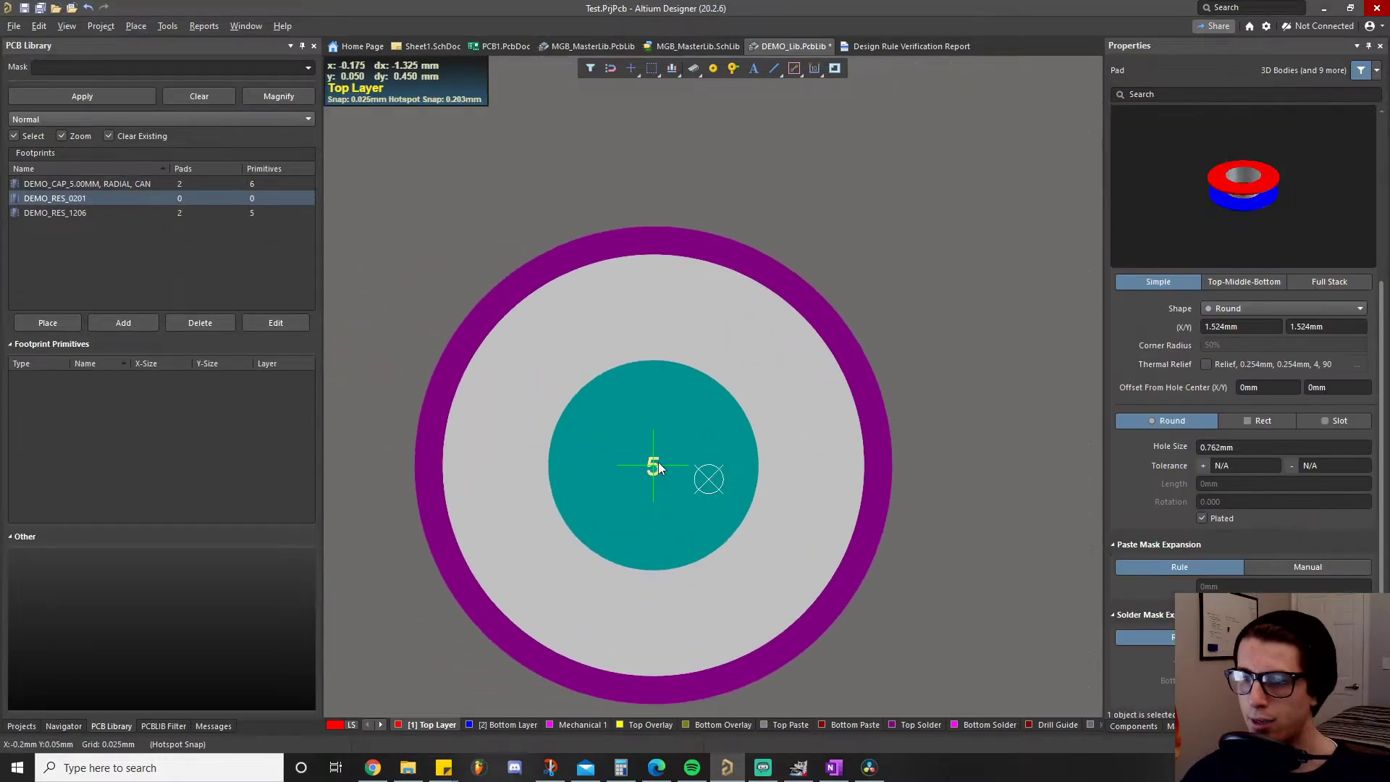
{"action": "left_click", "coordinate": [708, 481]}
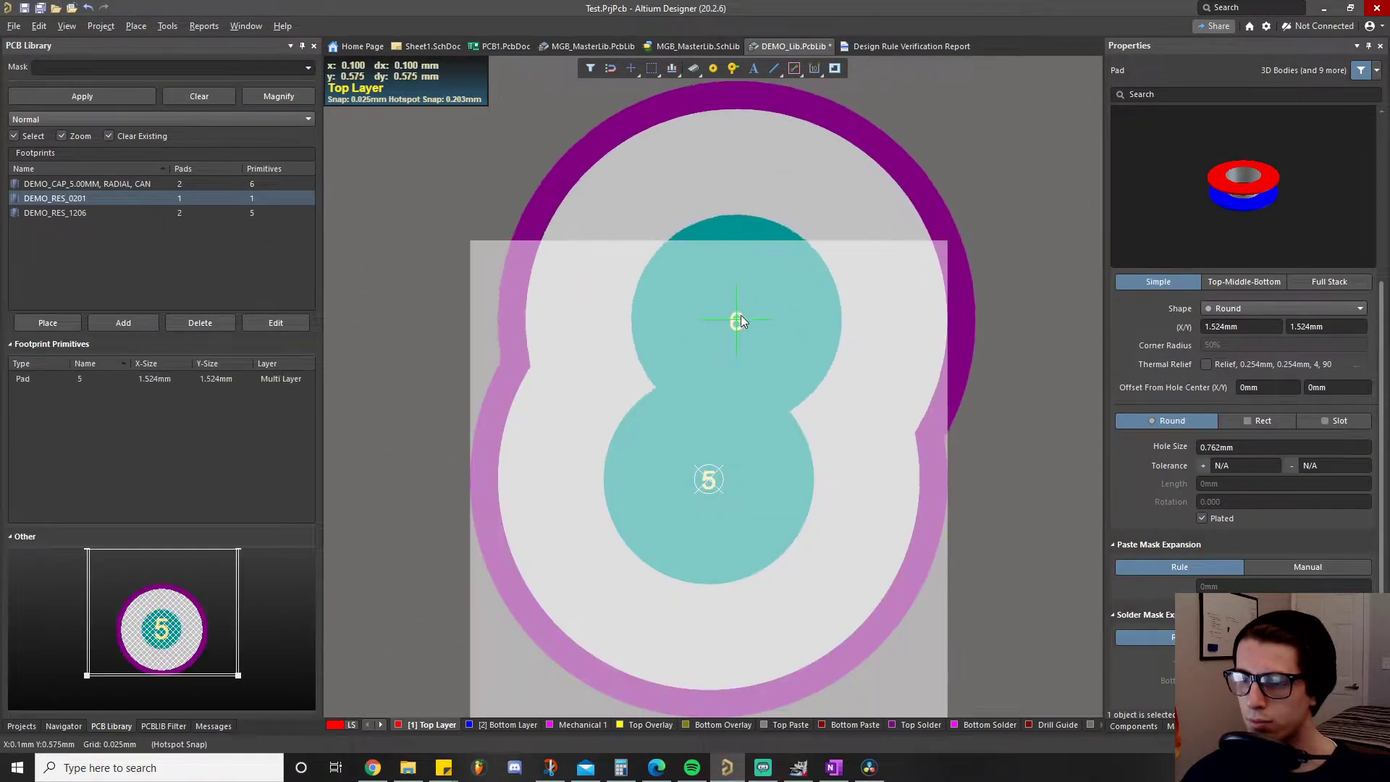
{"action": "right_click", "coordinate": [753, 247]}
{"action": "scroll", "coordinate": [753, 249], "scroll_direction": "down", "scroll_amount": 3, "text": "ctrl"}
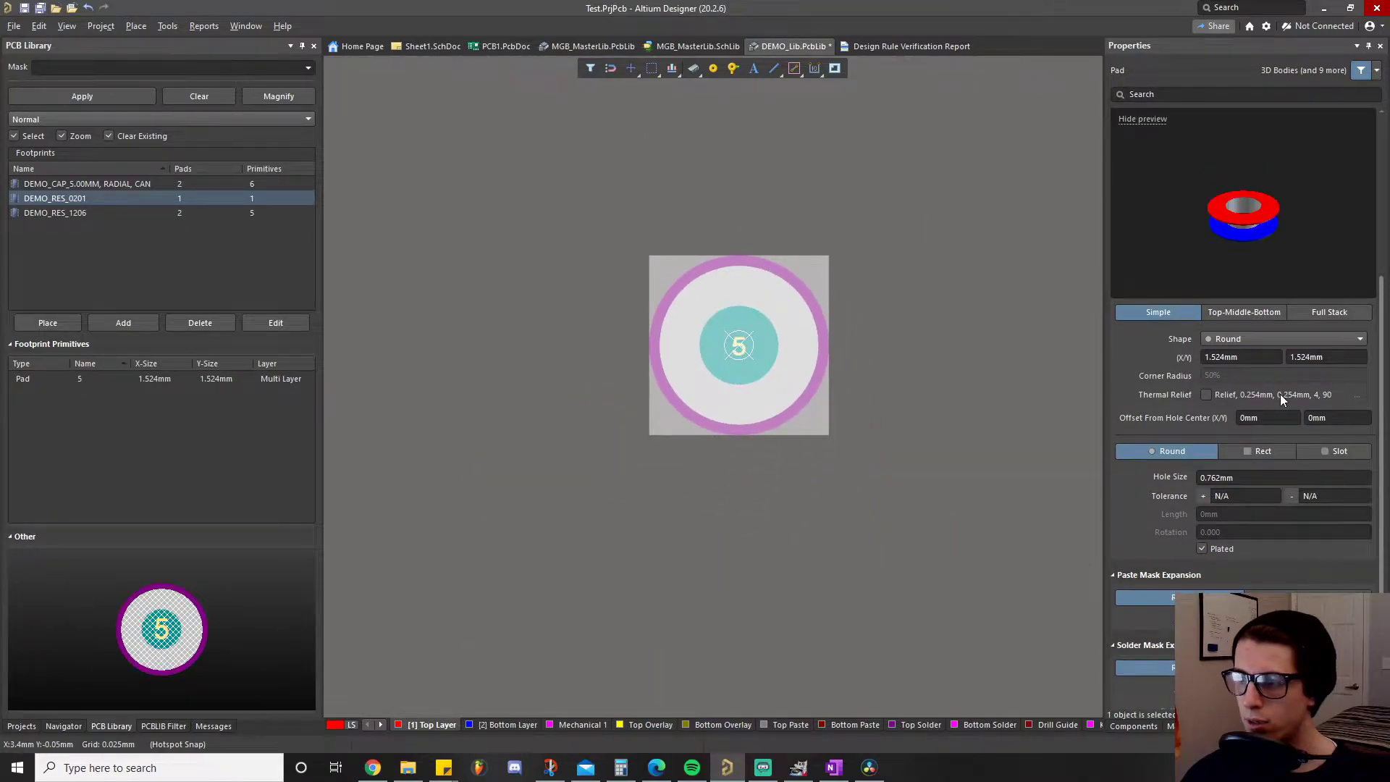
{"action": "scroll", "coordinate": [1231, 390], "scroll_direction": "up", "scroll_amount": 5}
Give the pad designator 1 and put it on the Top Layer
{"action": "left_click", "coordinate": [1239, 143]}
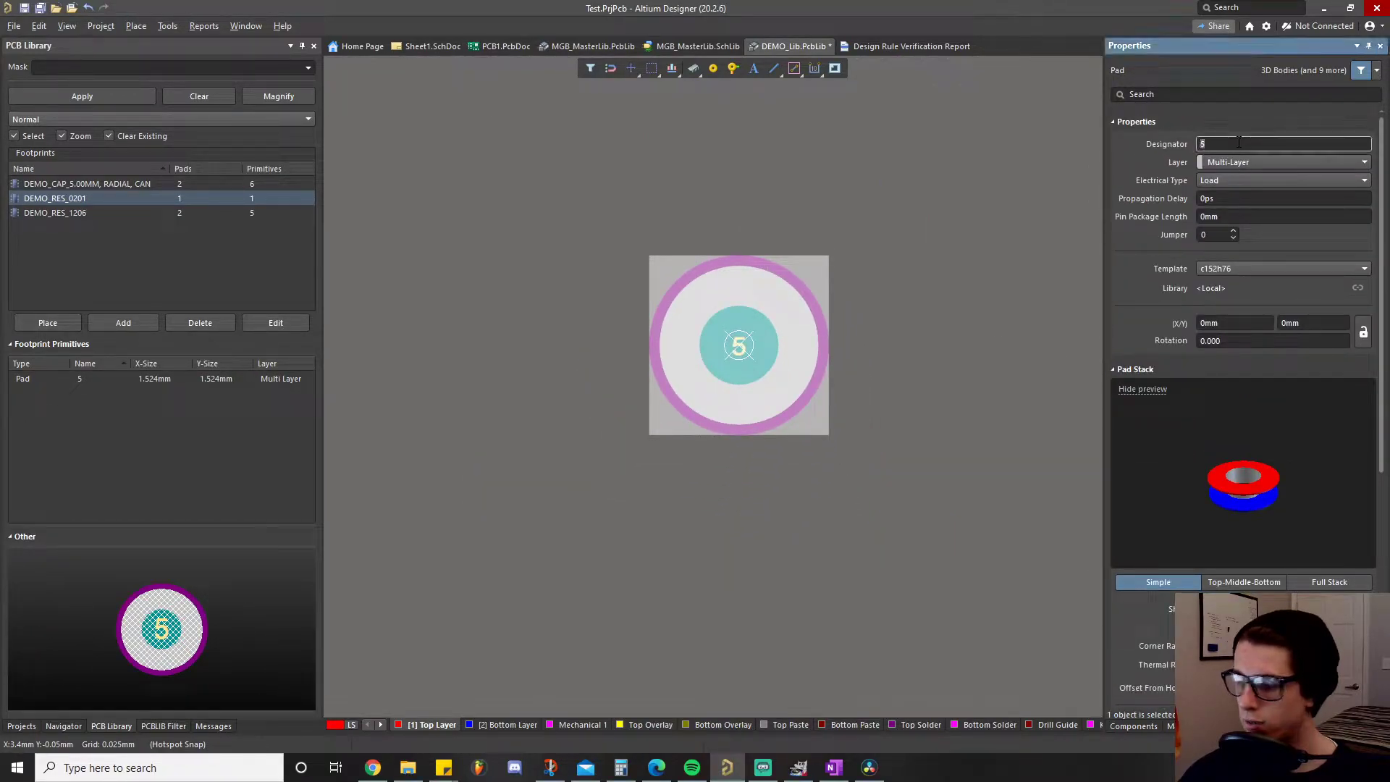
{"action": "type", "text": "1"}
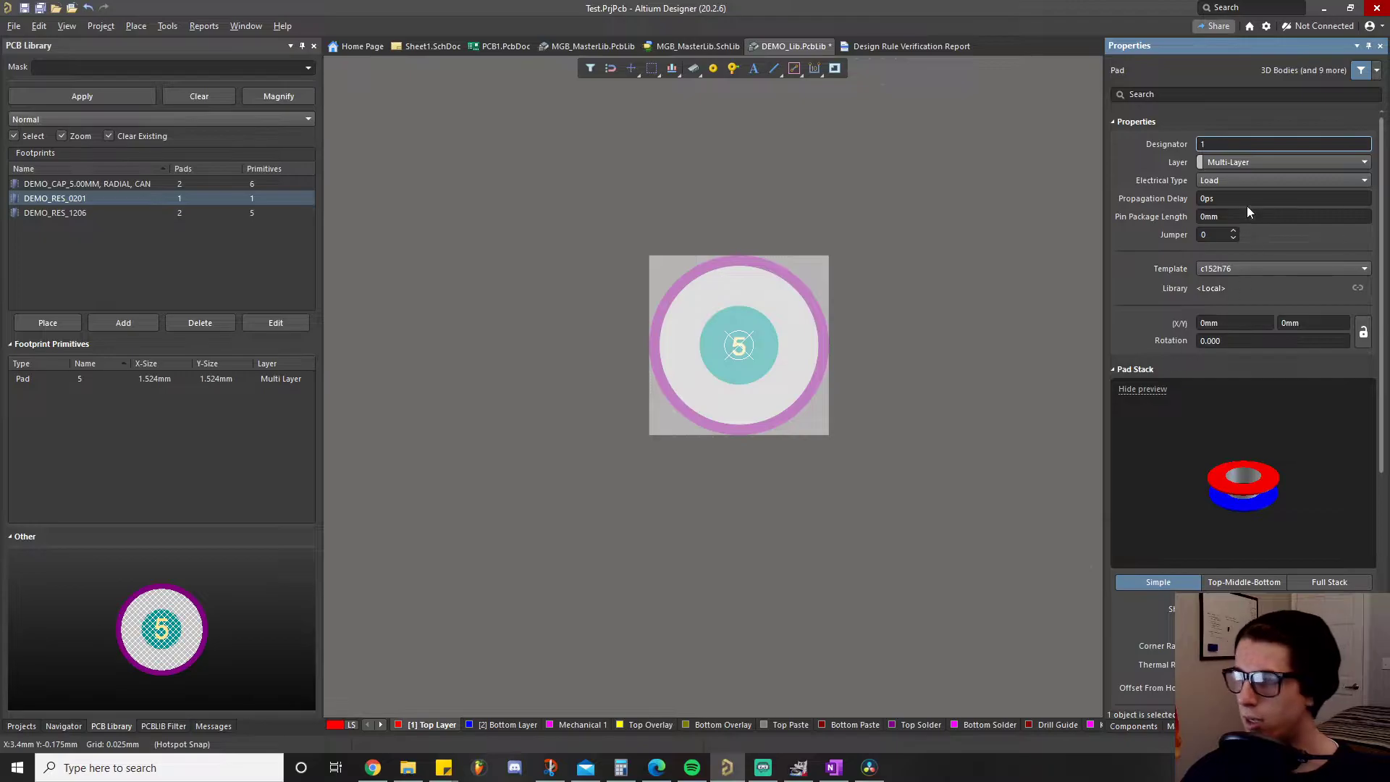
{"action": "left_click", "coordinate": [1271, 162]}
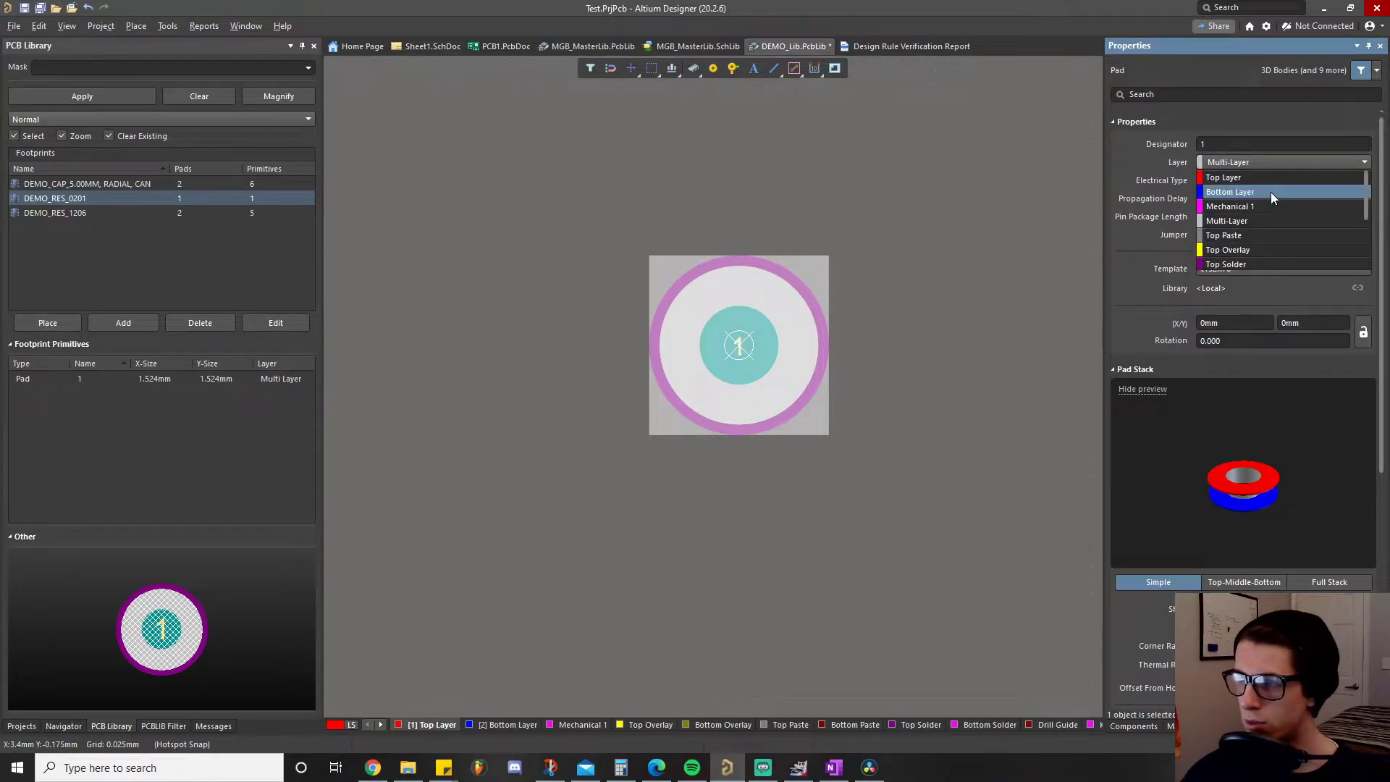
{"action": "left_click", "coordinate": [1282, 179]}
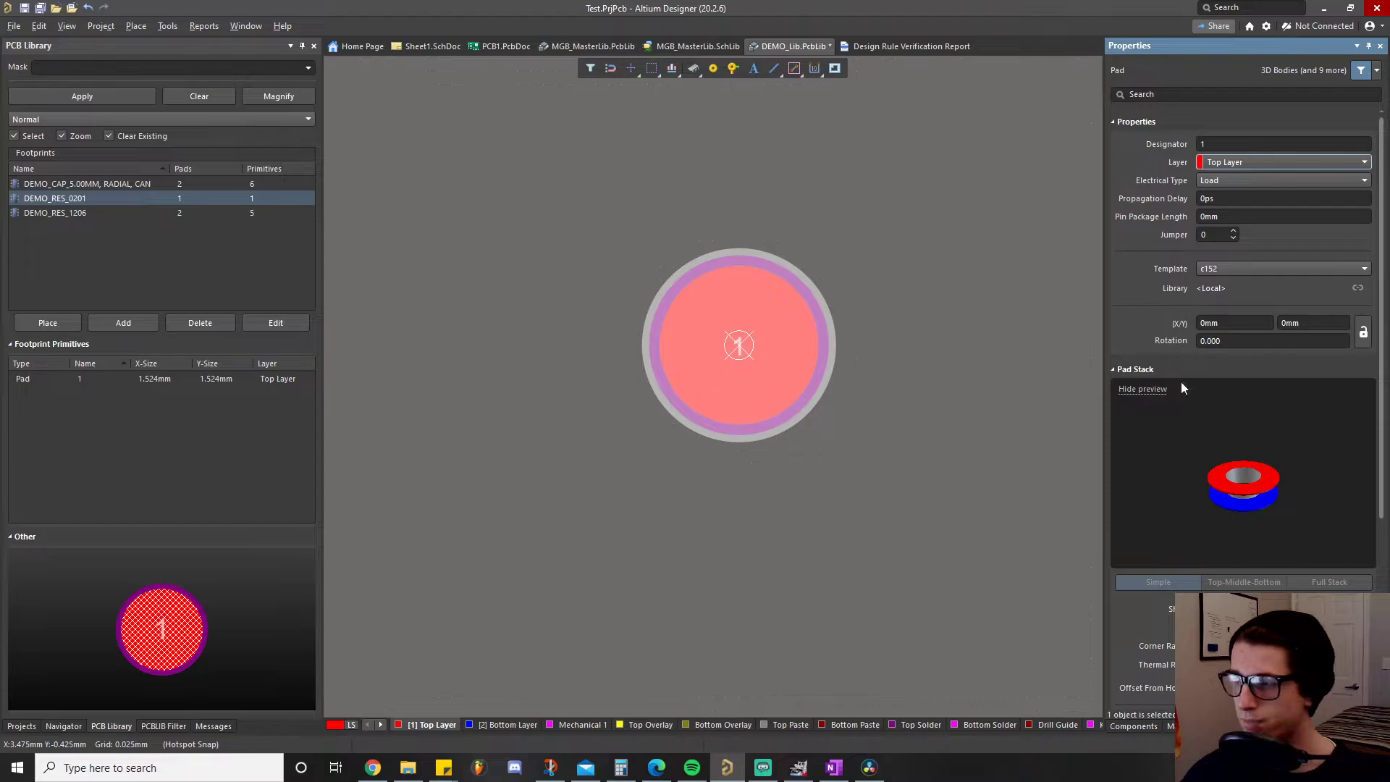
Make pad 1 rectangular with a 0.28 × 0.43 mm size
{"action": "scroll", "coordinate": [1226, 487], "scroll_direction": "down", "scroll_amount": 3}
{"action": "left_click", "coordinate": [1253, 436]}
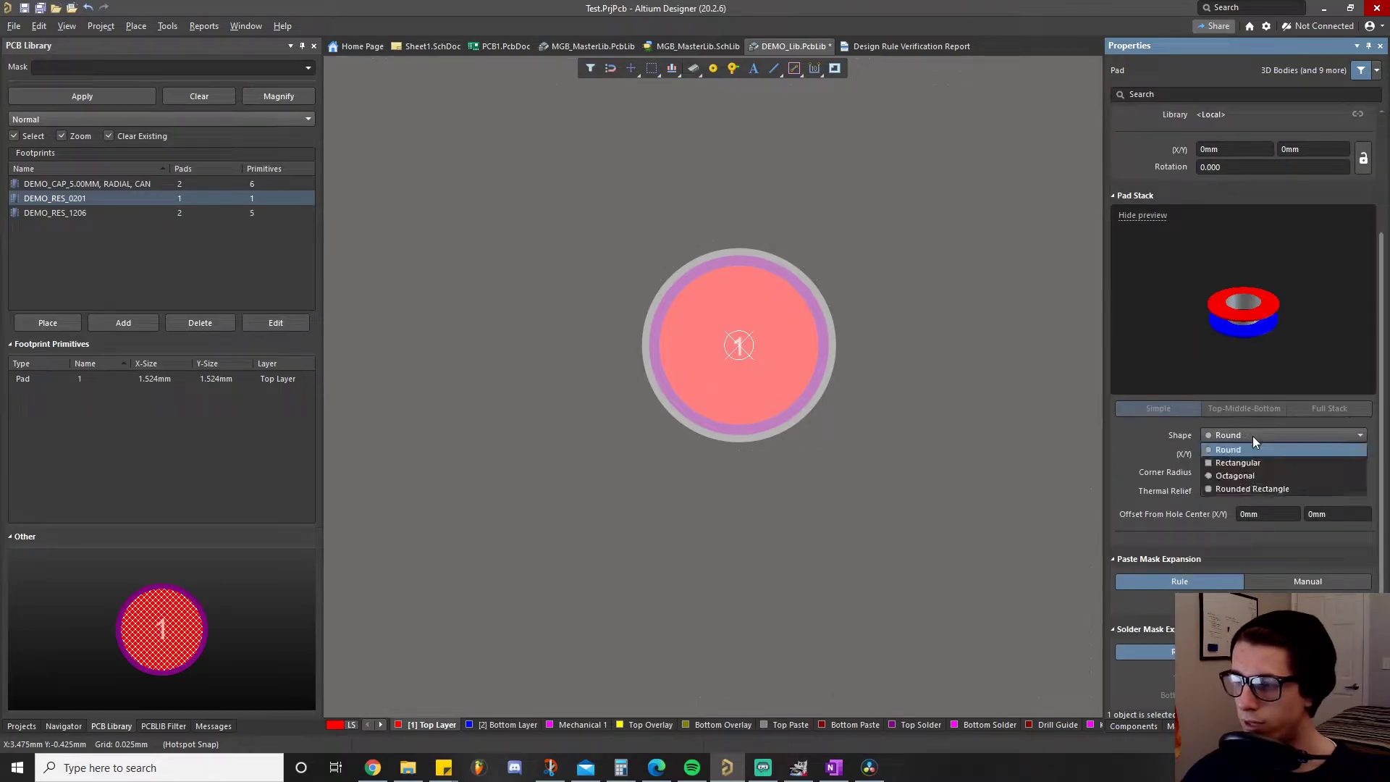
{"action": "left_click", "coordinate": [1249, 463]}
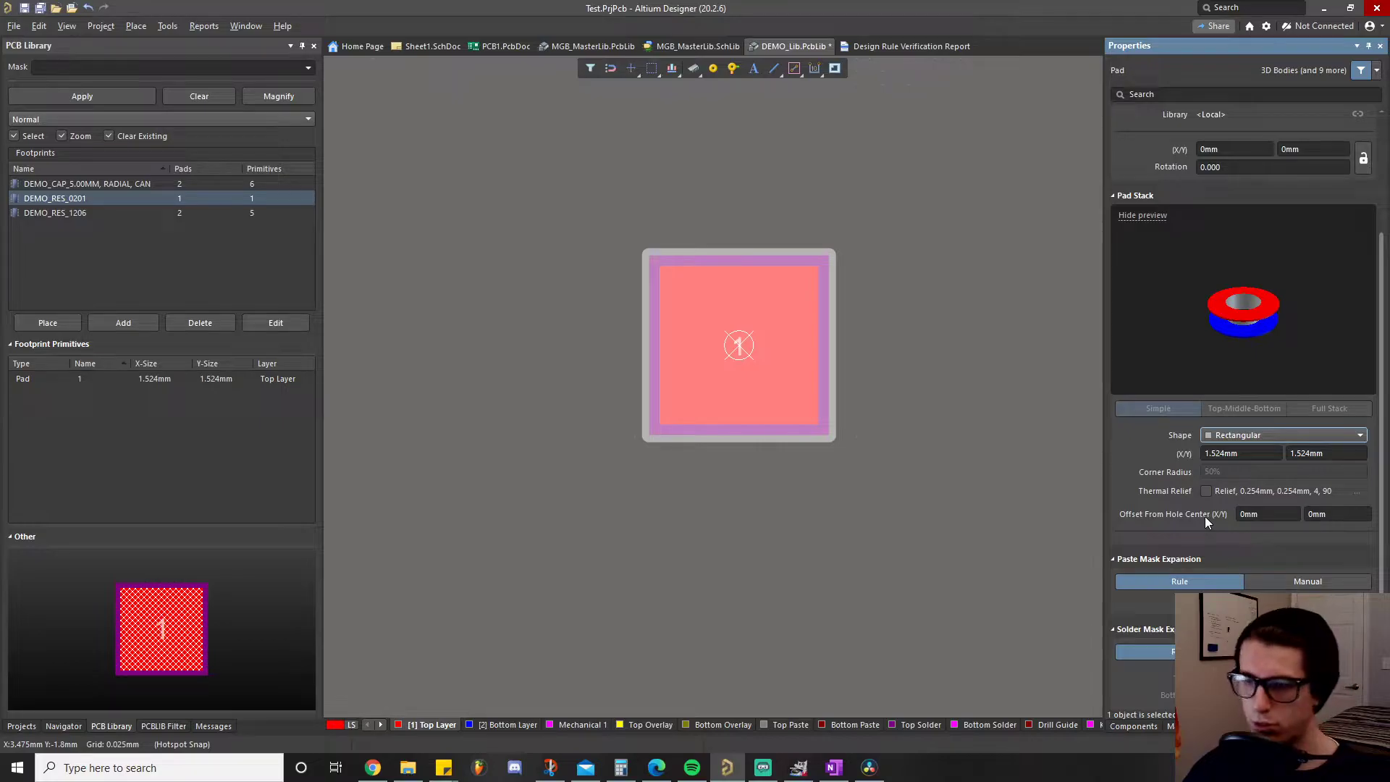
{"action": "left_click", "coordinate": [1260, 454]}
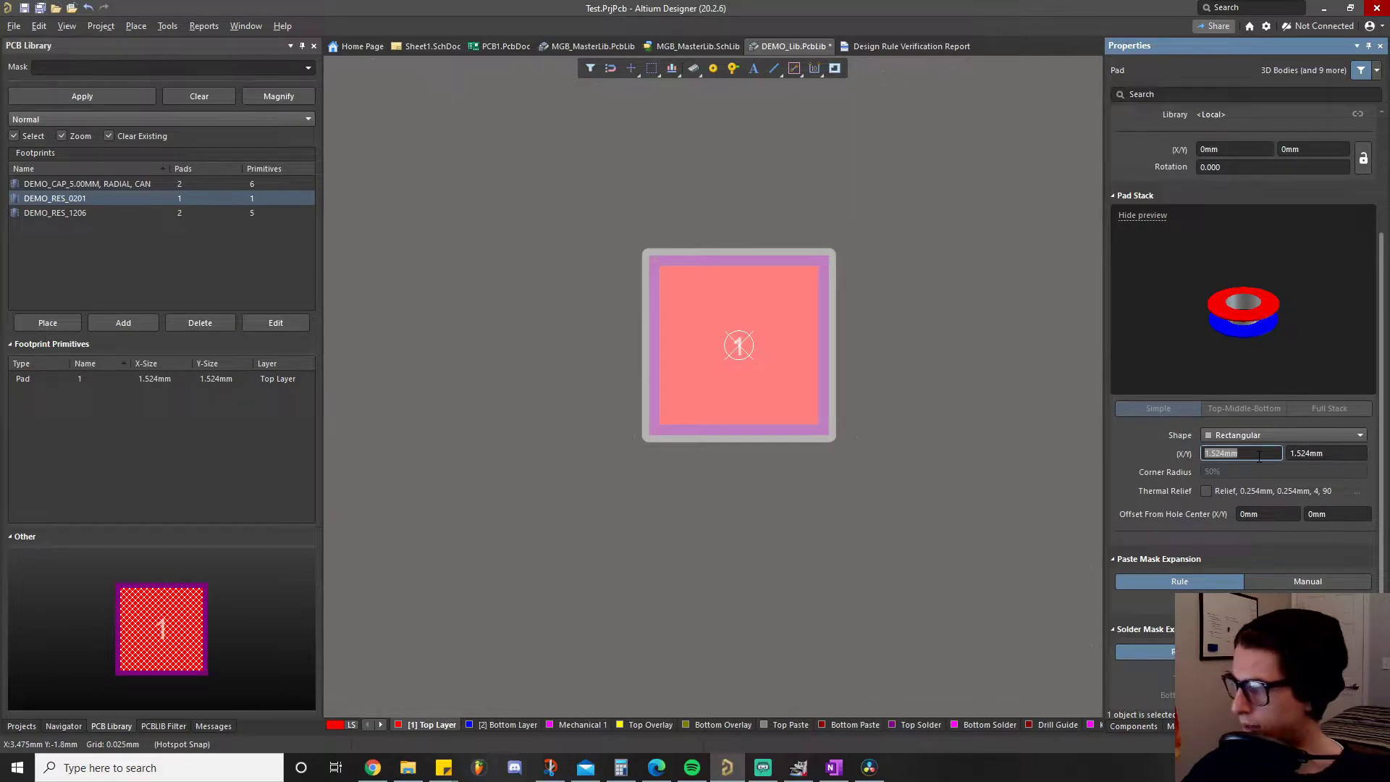
{"action": "type", "text": "."}
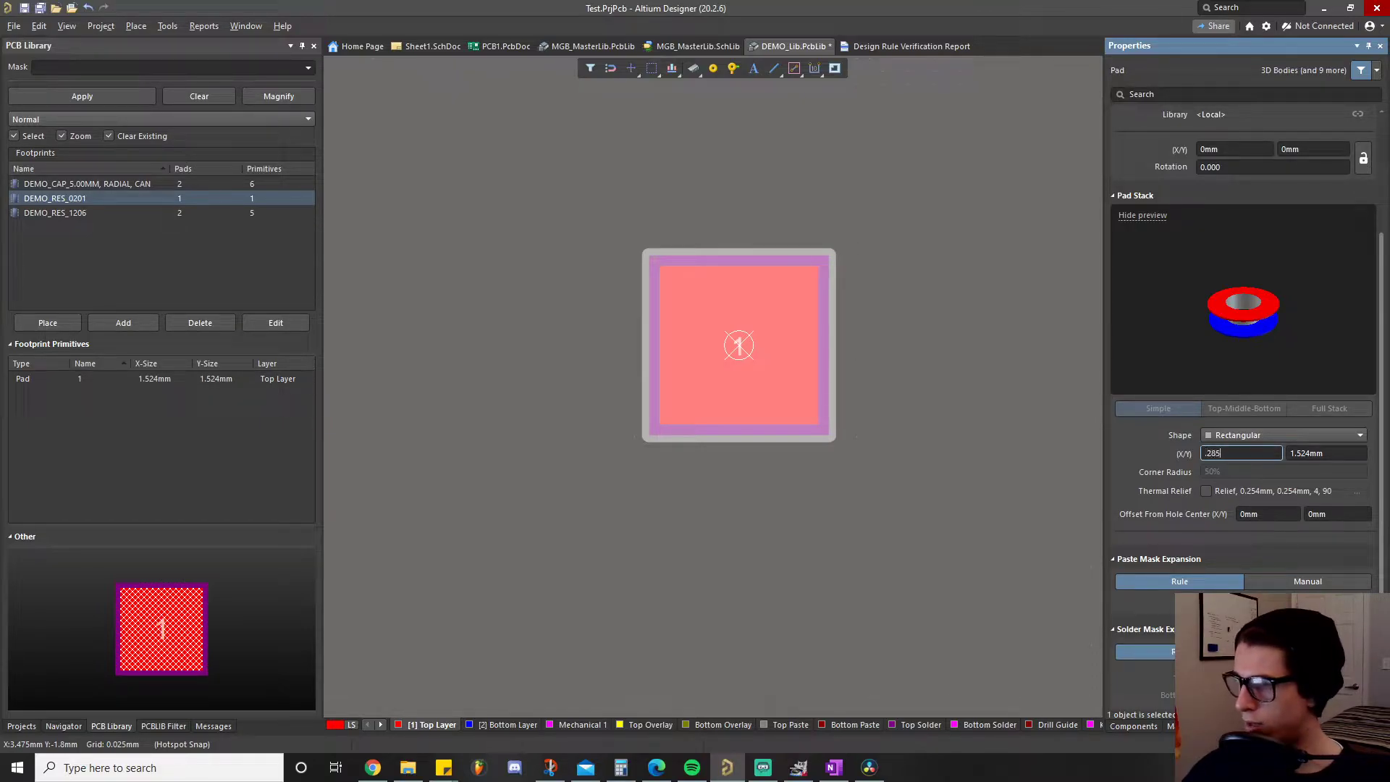
{"action": "type", "text": "28"}
{"action": "left_click", "coordinate": [1340, 453]}
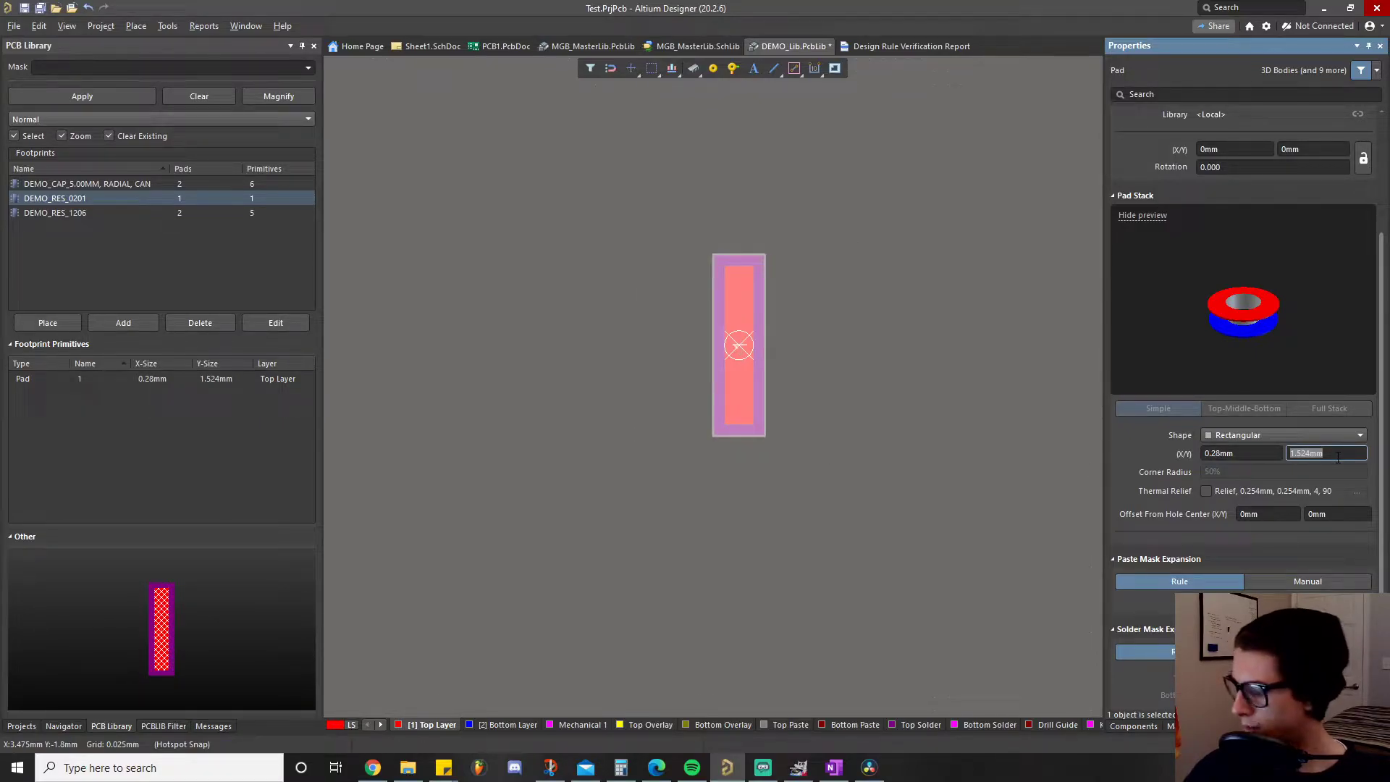
{"action": "key", "text": "BackSpace"}
{"action": "type", "text": ".43"}
{"action": "key", "text": "Return"}
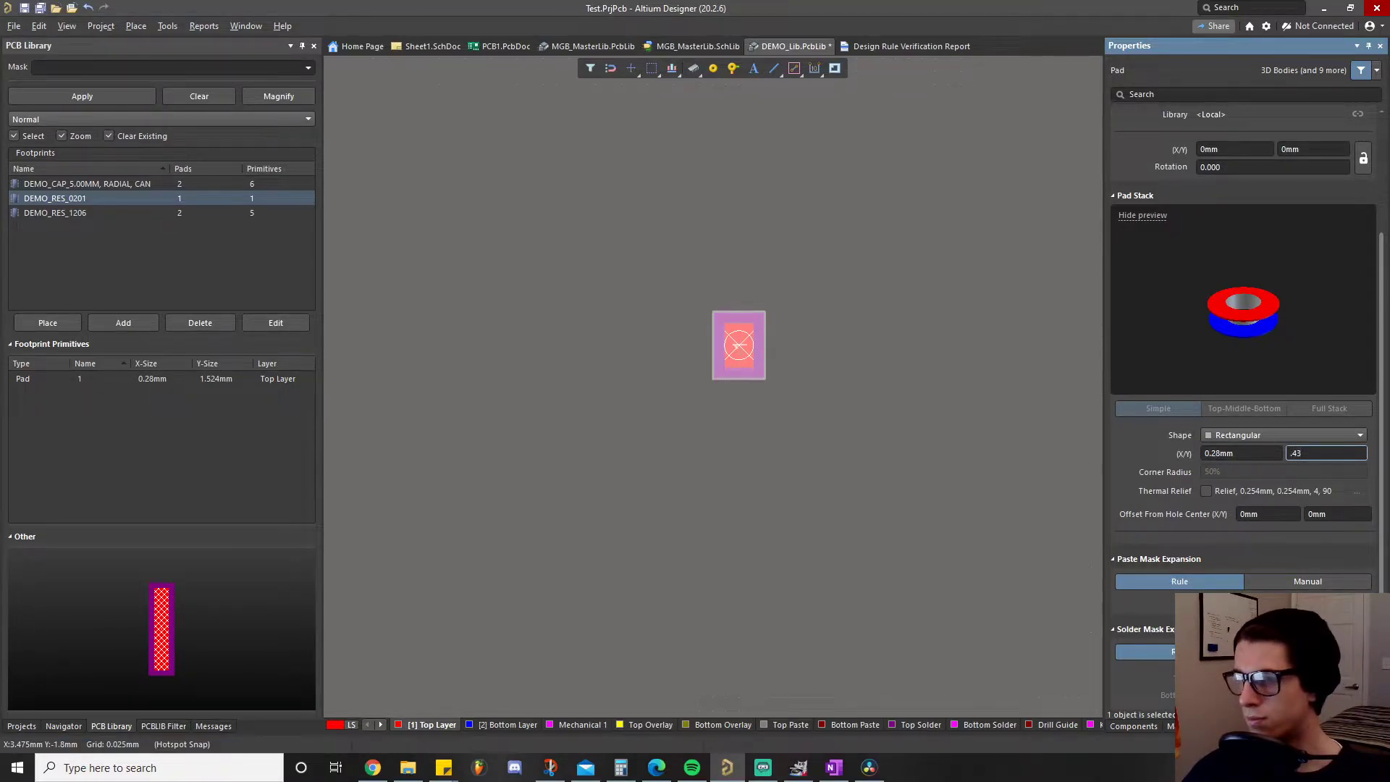
Copy pad 1 and paste the duplicate to its right
{"action": "left_click", "coordinate": [776, 477]}
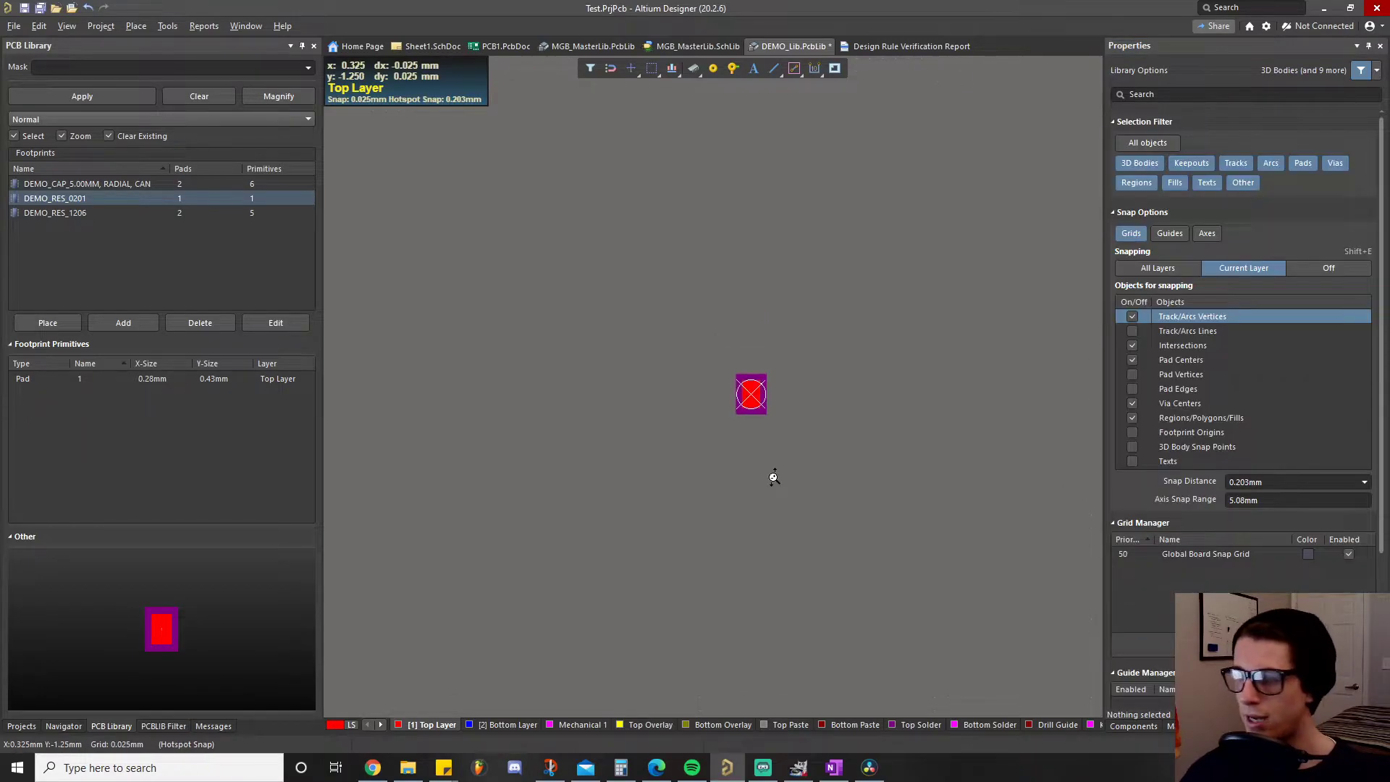
{"action": "scroll", "coordinate": [776, 476], "scroll_direction": "up", "scroll_amount": 2, "text": "ctrl"}
{"action": "right_click_drag", "start_coordinate": [773, 409], "coordinate": [644, 480]}
{"action": "scroll", "coordinate": [683, 450], "scroll_direction": "up", "scroll_amount": 1, "text": "ctrl"}
{"action": "left_click", "coordinate": [592, 369]}
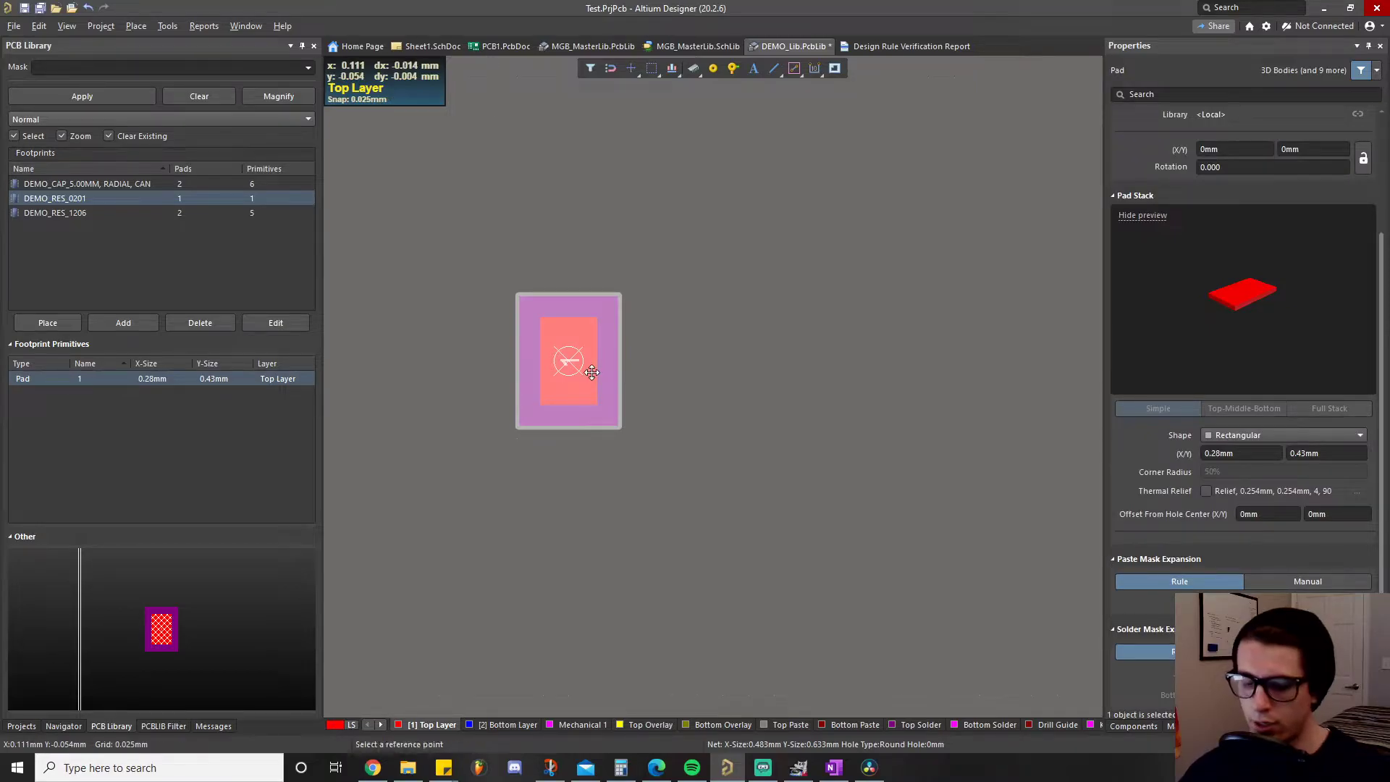
{"action": "key", "text": "ctrl+c"}
{"action": "left_click", "coordinate": [786, 335]}
{"action": "key", "text": "ctrl+v"}
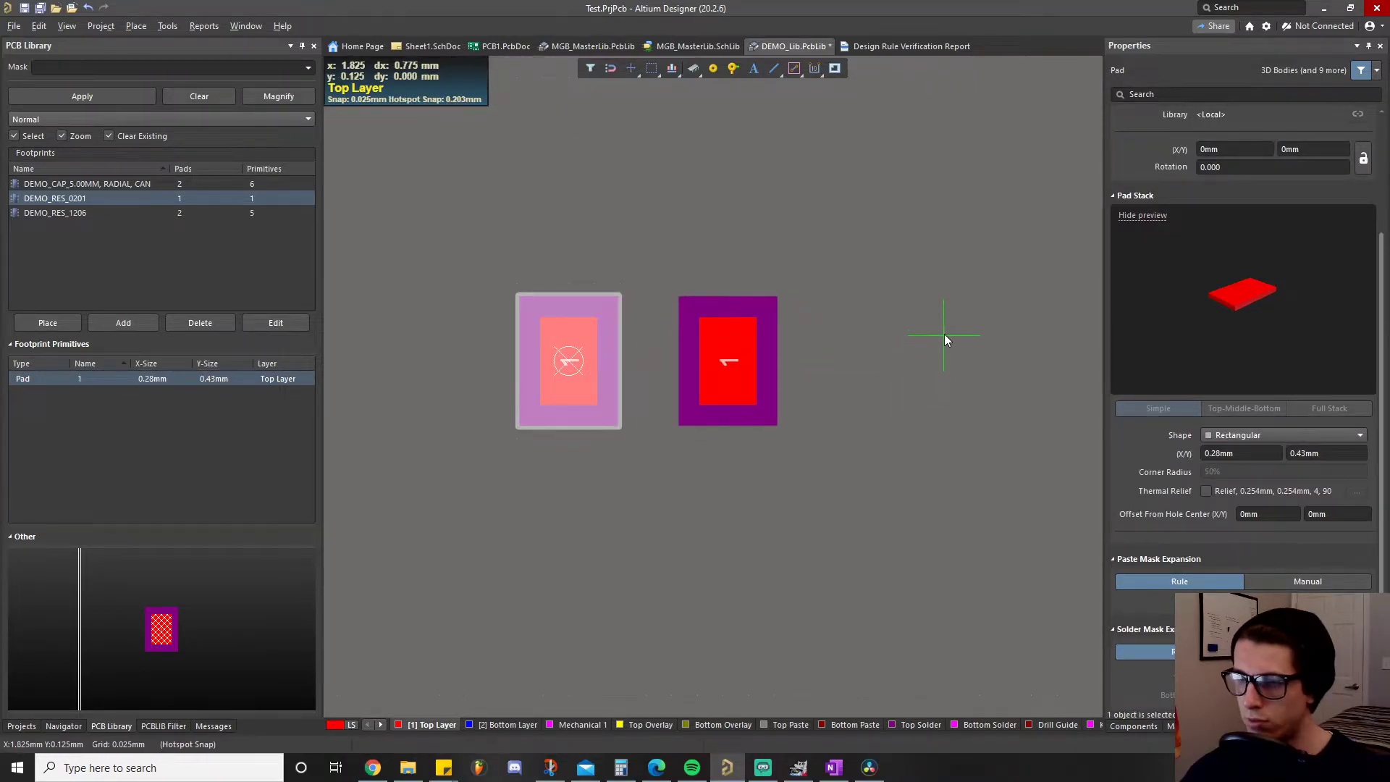
{"action": "left_click", "coordinate": [944, 333]}
Set the copied pad's designator to 2, then switch back to the datasheet
{"action": "left_click", "coordinate": [741, 341]}
{"action": "scroll", "coordinate": [1245, 323], "scroll_direction": "up", "scroll_amount": 4}
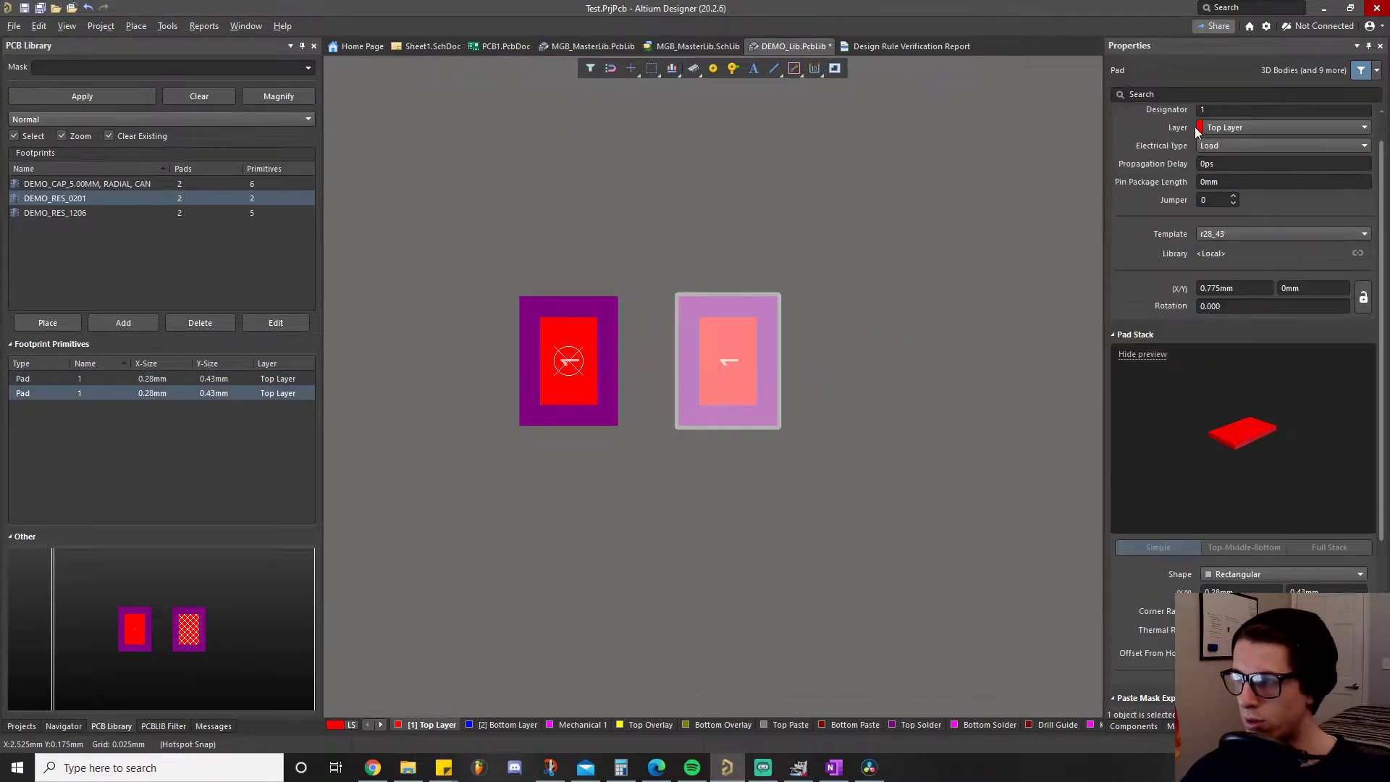
{"action": "left_click", "coordinate": [1222, 144]}
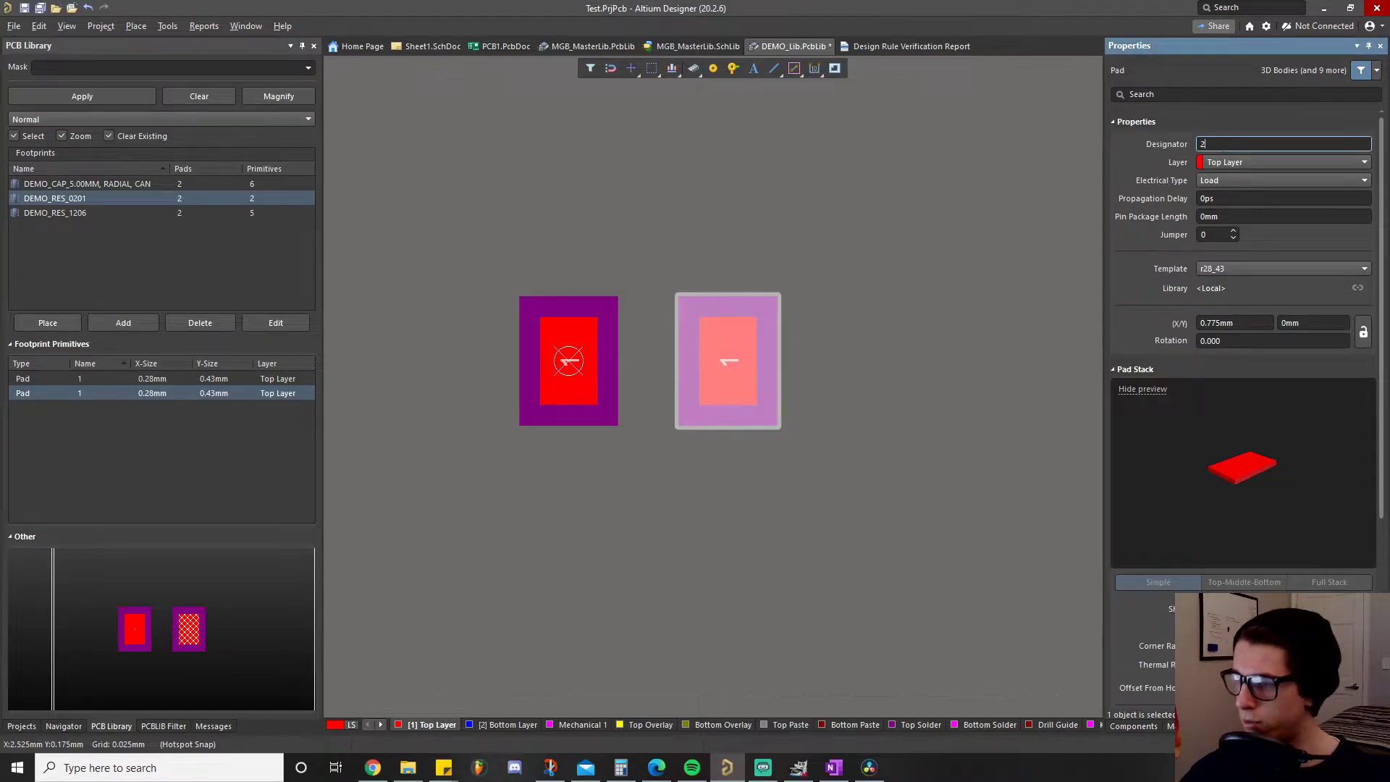
{"action": "type", "text": "2"}
{"action": "key", "text": "Return"}
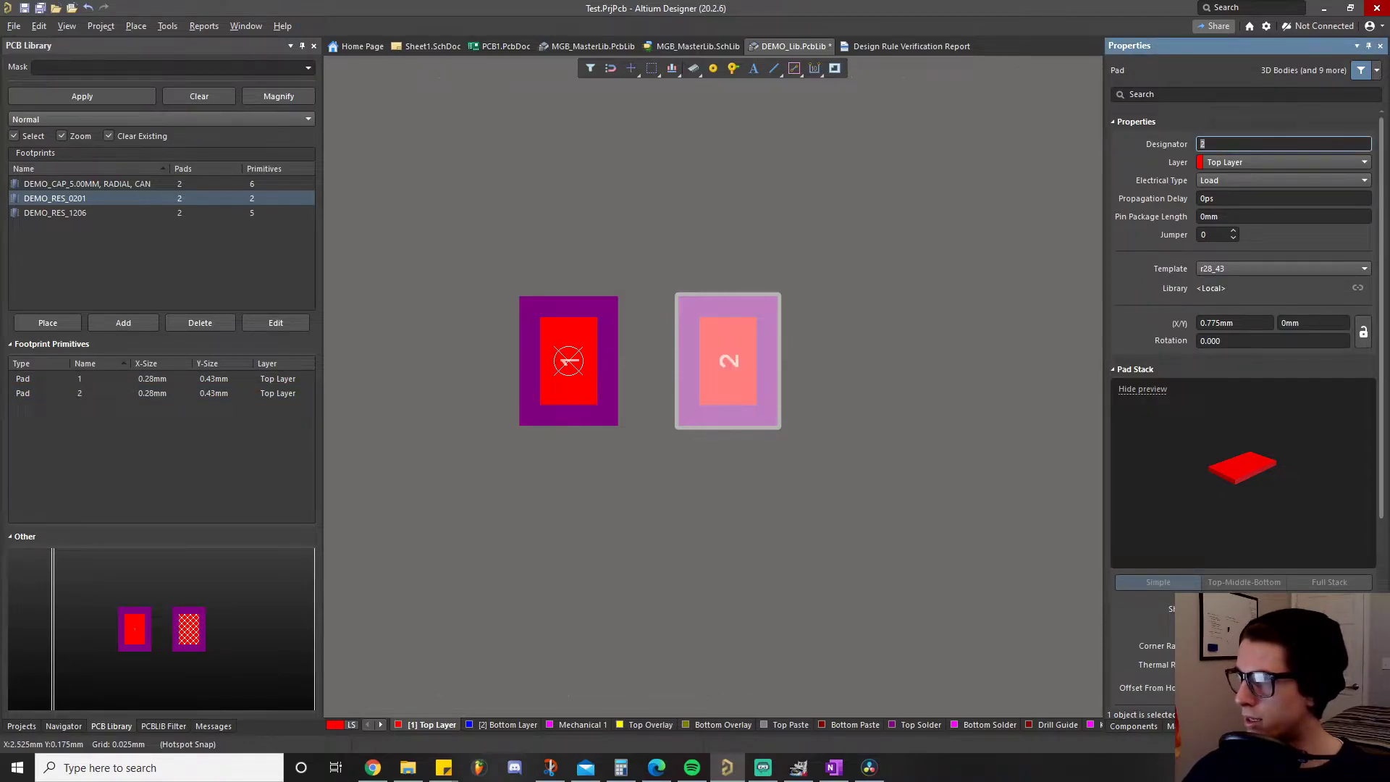
{"action": "key", "text": "alt+Tab"}
{"action": "scroll", "coordinate": [816, 686], "scroll_direction": "up", "scroll_amount": 1}
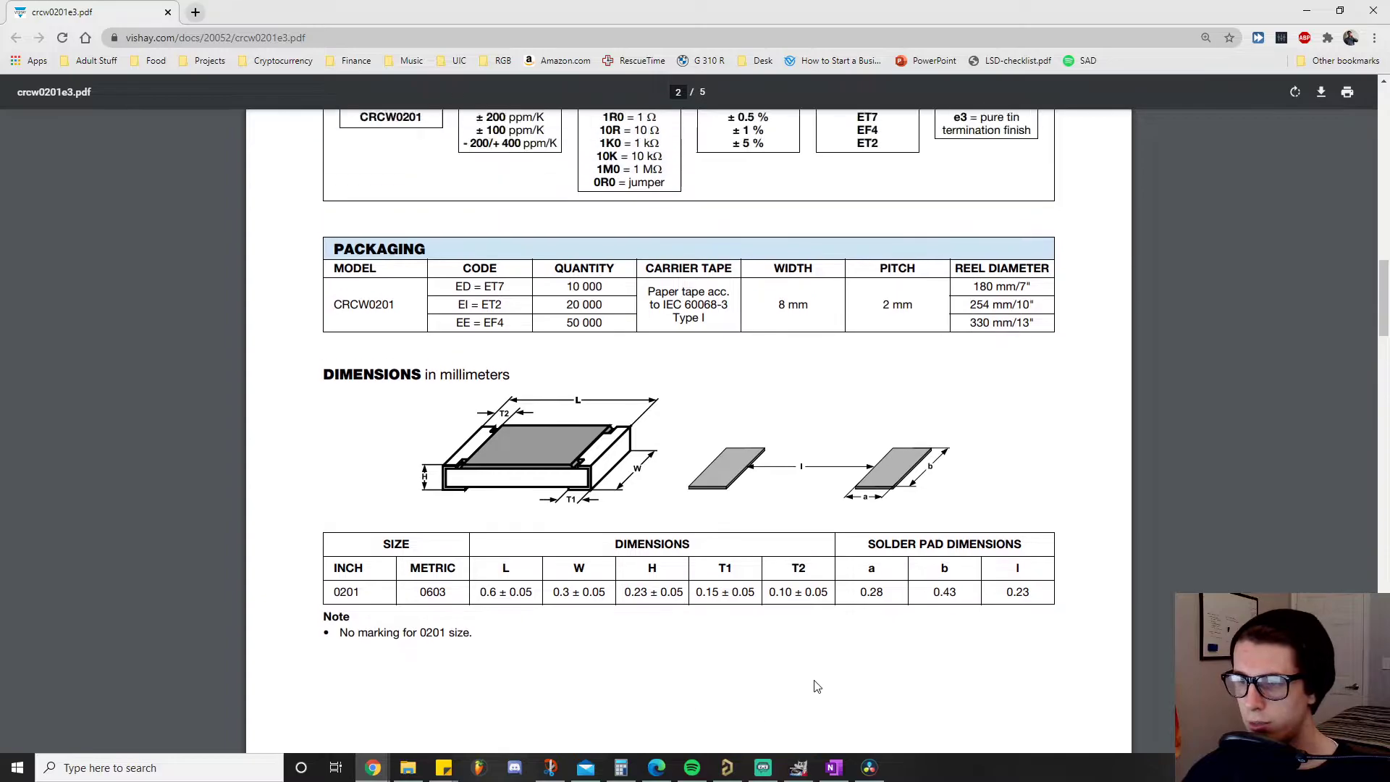
Recheck the 0201 row of the Dimensions table, then return to the Altium footprint
{"action": "scroll", "coordinate": [816, 686], "scroll_direction": "up", "scroll_amount": 1}
{"action": "scroll", "coordinate": [687, 455], "scroll_direction": "down", "scroll_amount": 2}
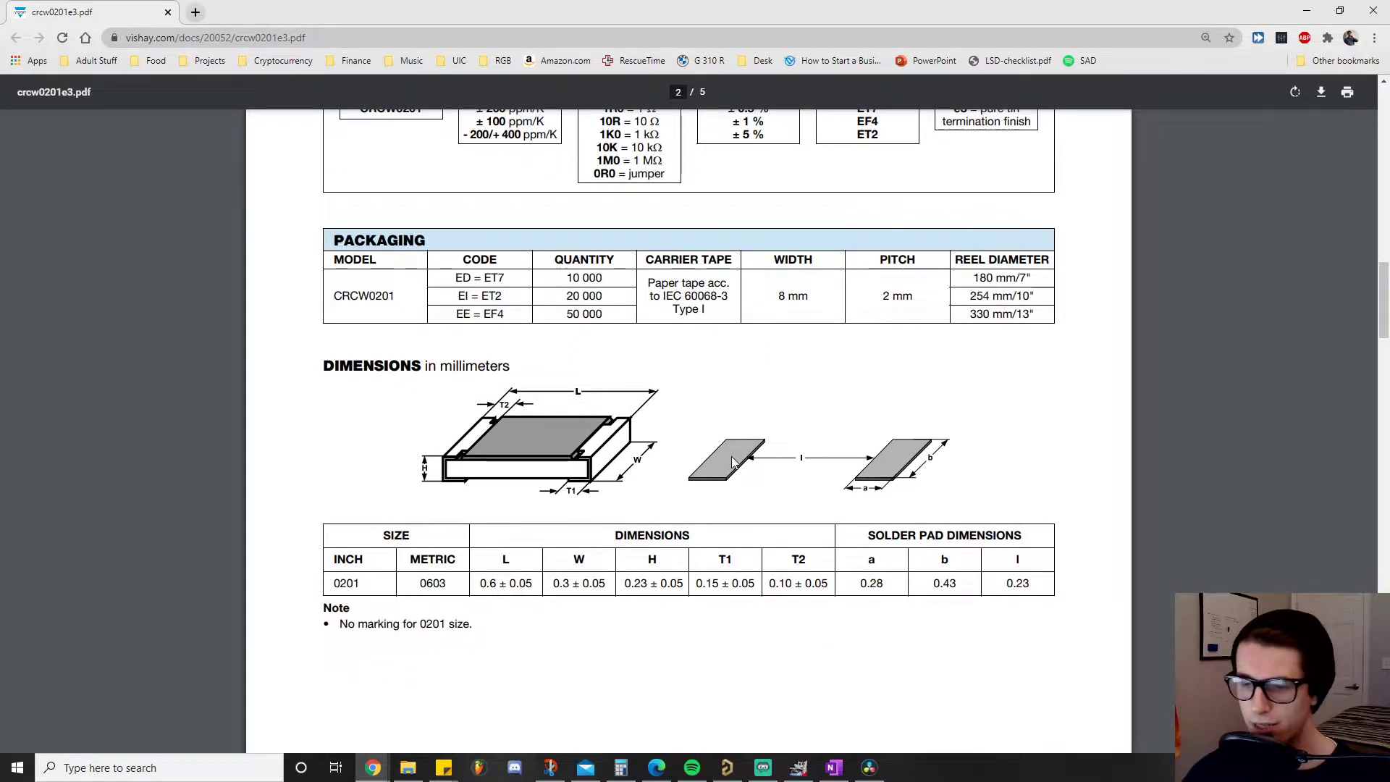
{"action": "key", "text": "alt+Tab"}
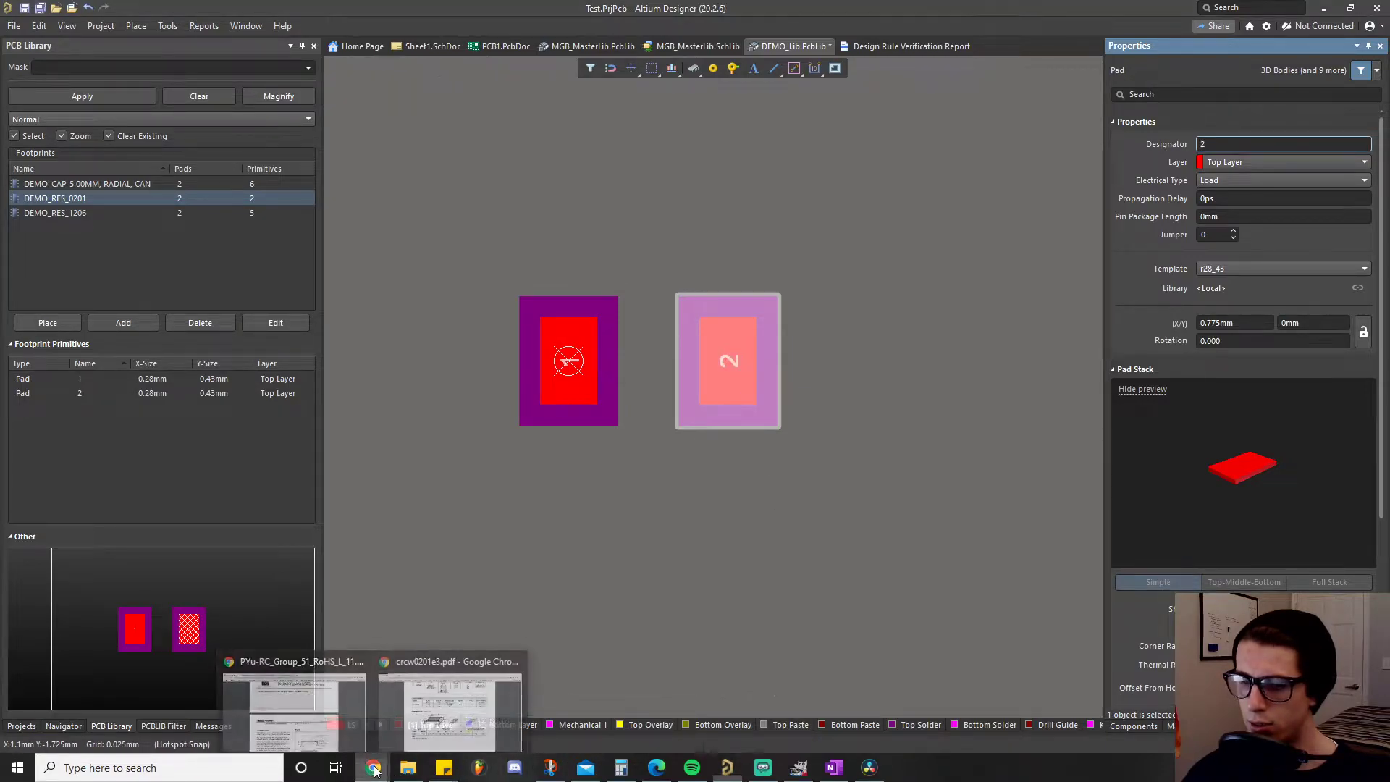
{"action": "left_click", "coordinate": [450, 706]}
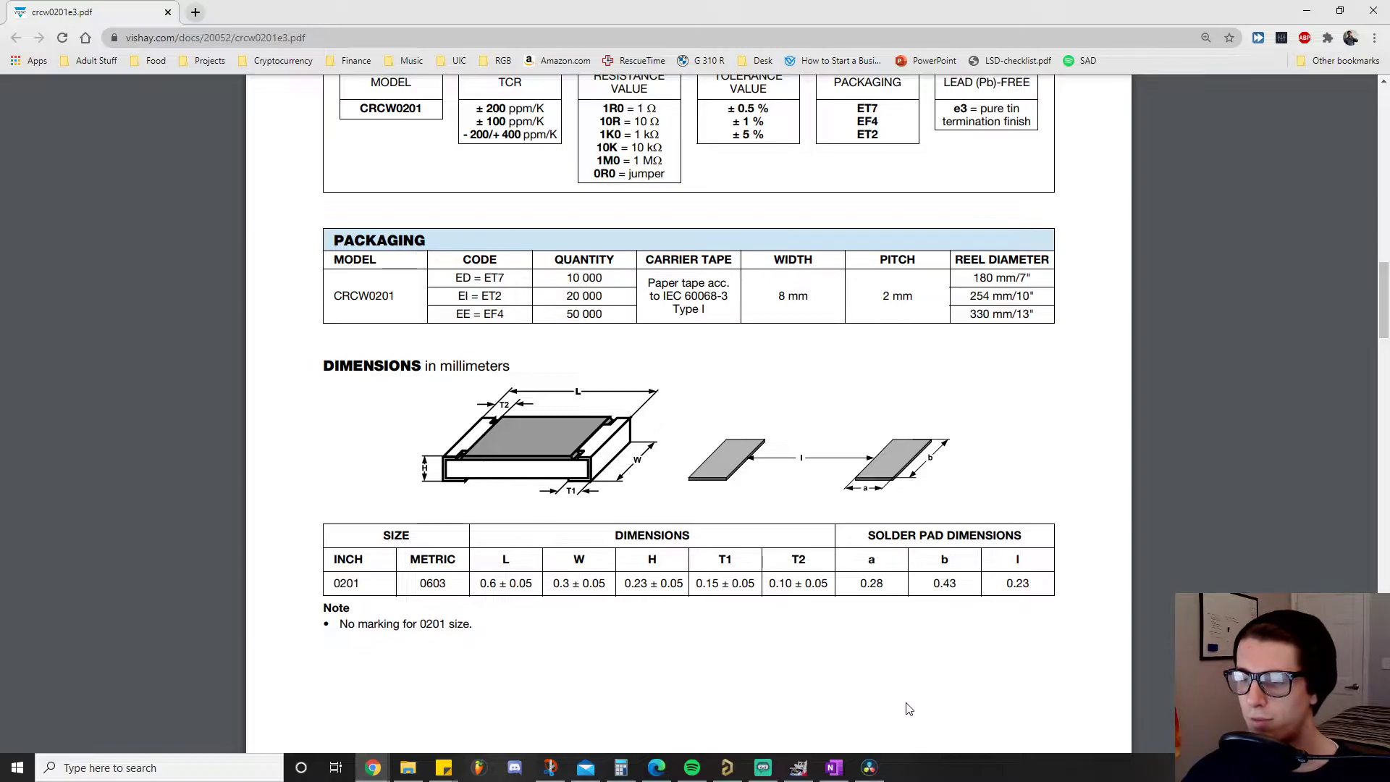
{"action": "left_click", "coordinate": [727, 767]}
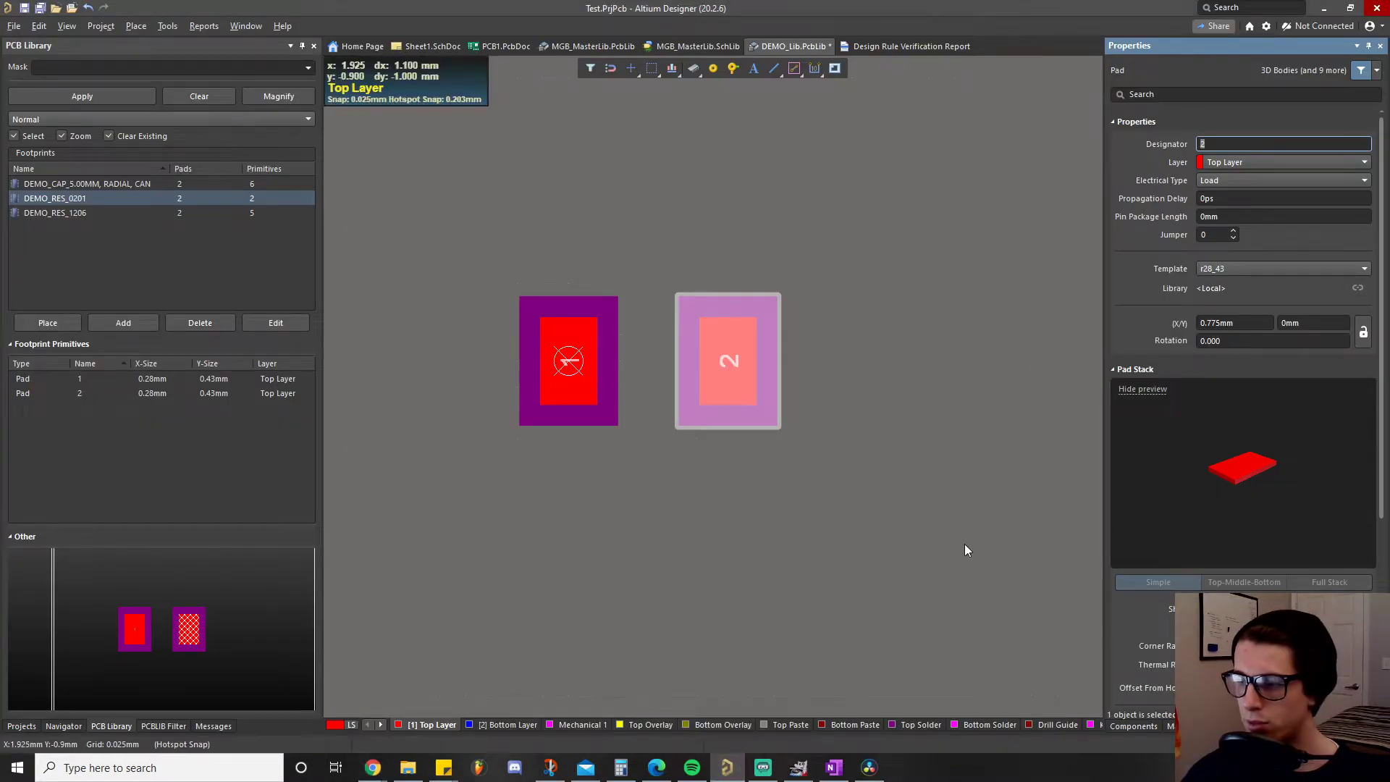
Move pad 2 to X 0.52mm, close beside pad 1
{"action": "scroll", "coordinate": [1150, 627], "scroll_direction": "down", "scroll_amount": 5}
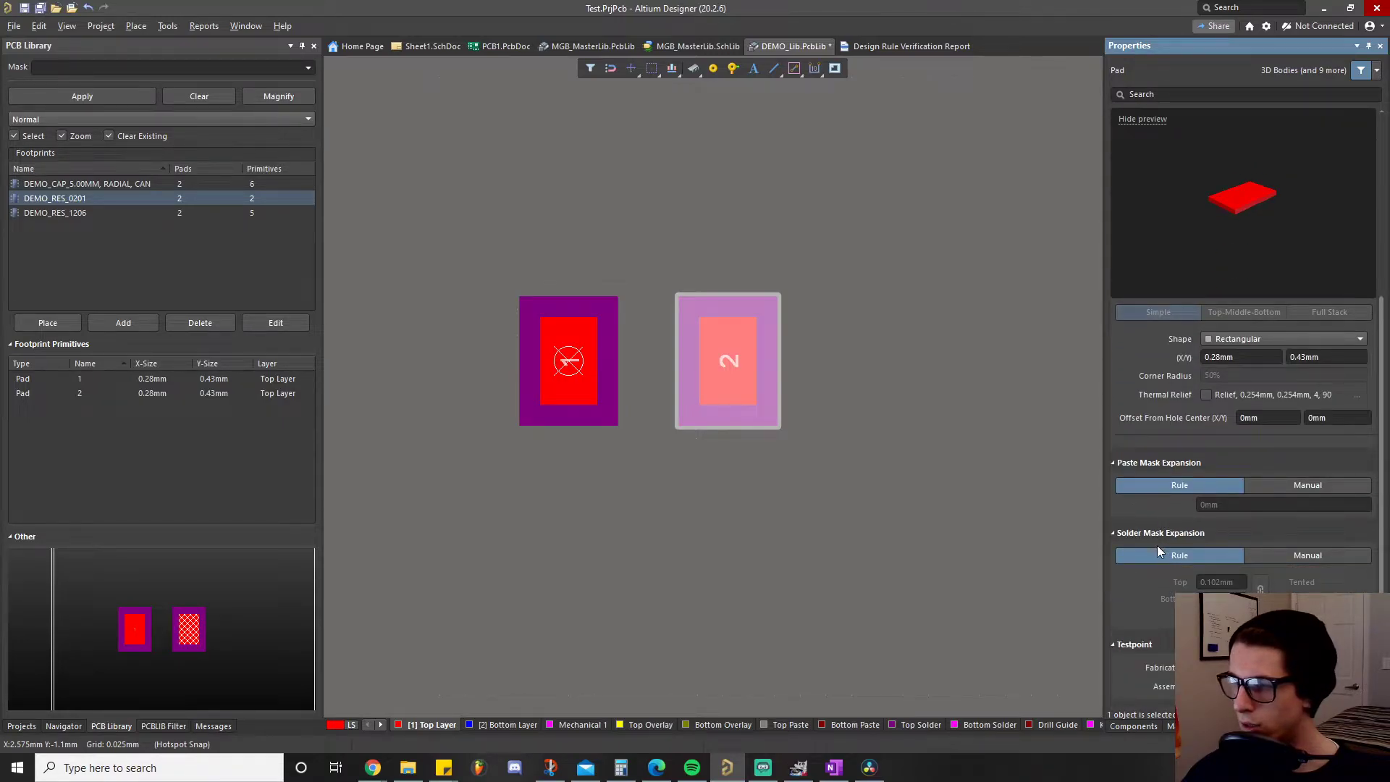
{"action": "scroll", "coordinate": [1157, 545], "scroll_direction": "up", "scroll_amount": 1}
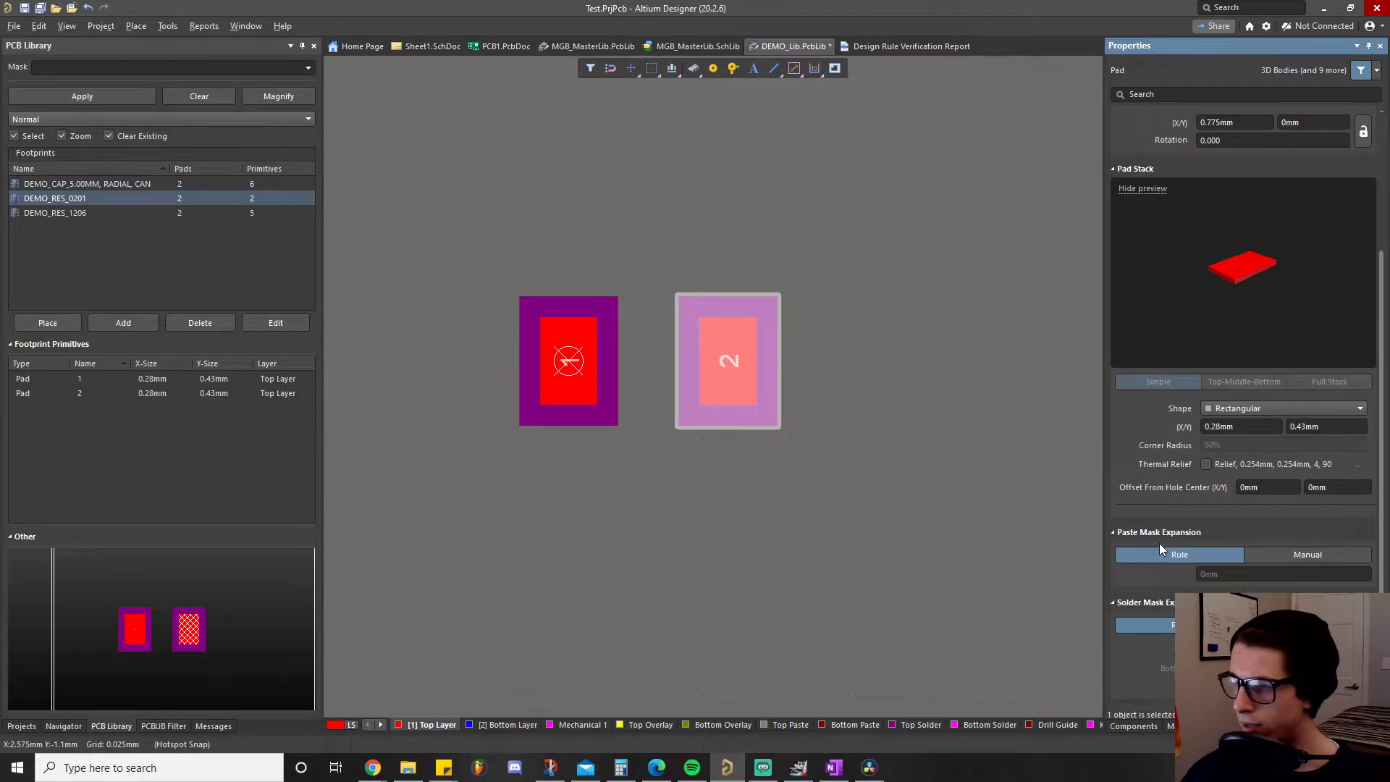
{"action": "scroll", "coordinate": [1158, 543], "scroll_direction": "down", "scroll_amount": 1}
{"action": "scroll", "coordinate": [1159, 543], "scroll_direction": "up", "scroll_amount": 5}
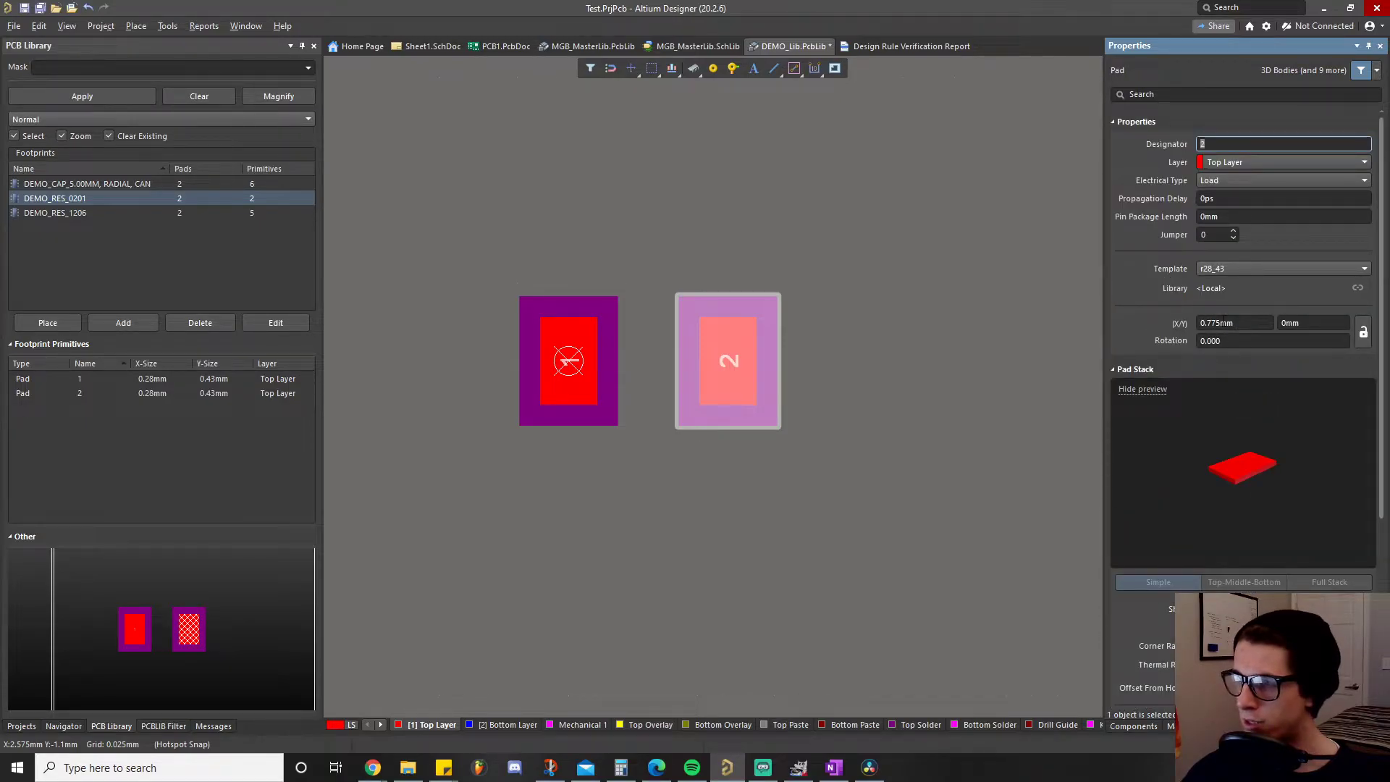
{"action": "left_click", "coordinate": [1260, 324]}
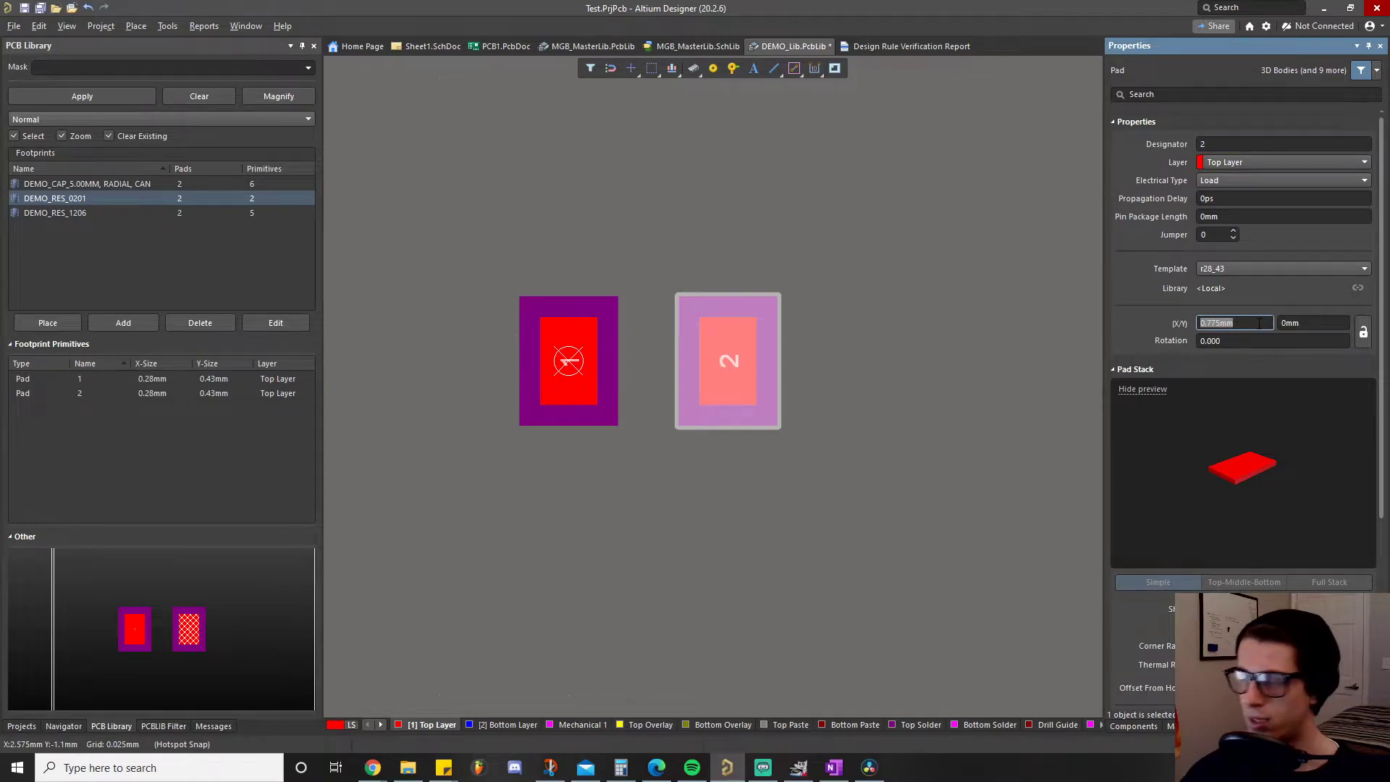
{"action": "type", "text": ".52"}
{"action": "key", "text": "Return"}
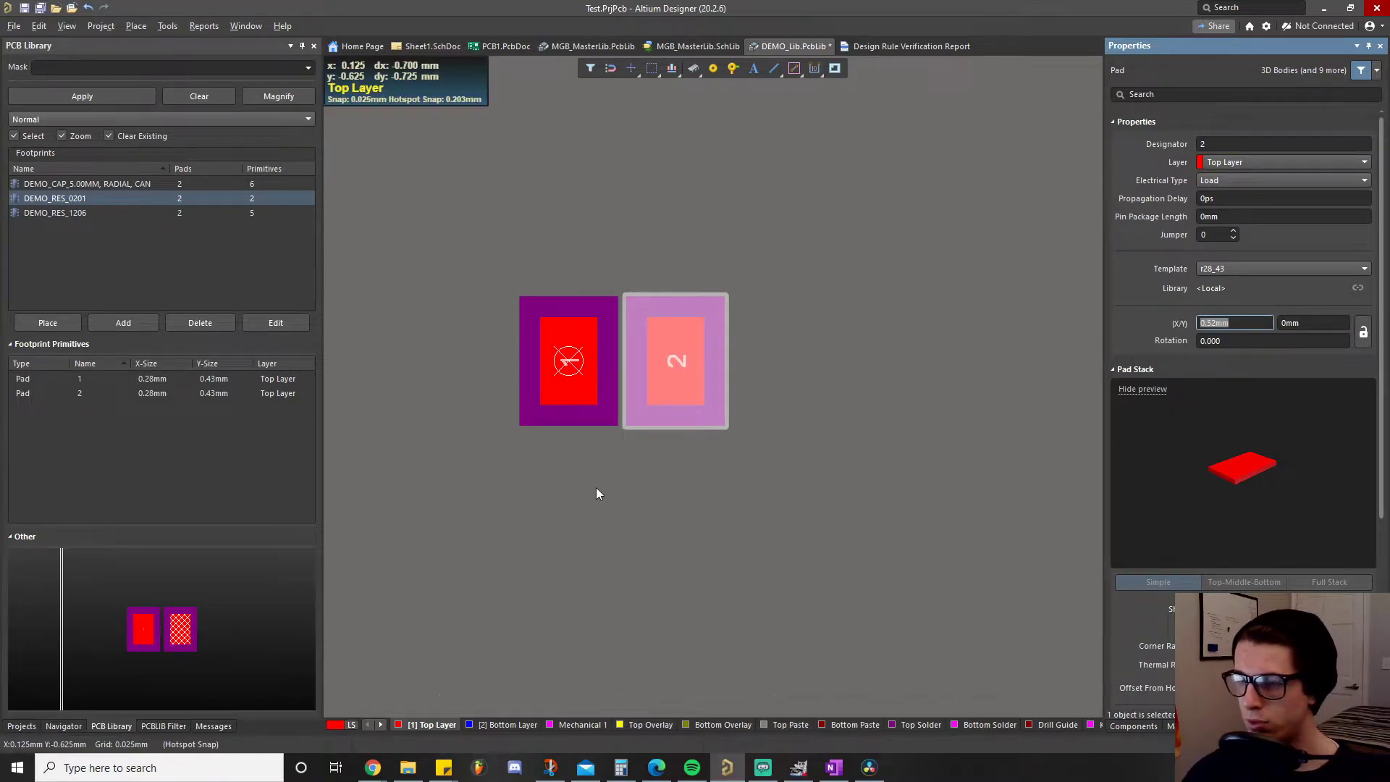
{"action": "left_click", "coordinate": [597, 495]}
Bring the crcw0201e3.pdf datasheet forward to recheck the 0.23 mm pad gap
{"action": "mouse_move", "coordinate": [373, 766]}
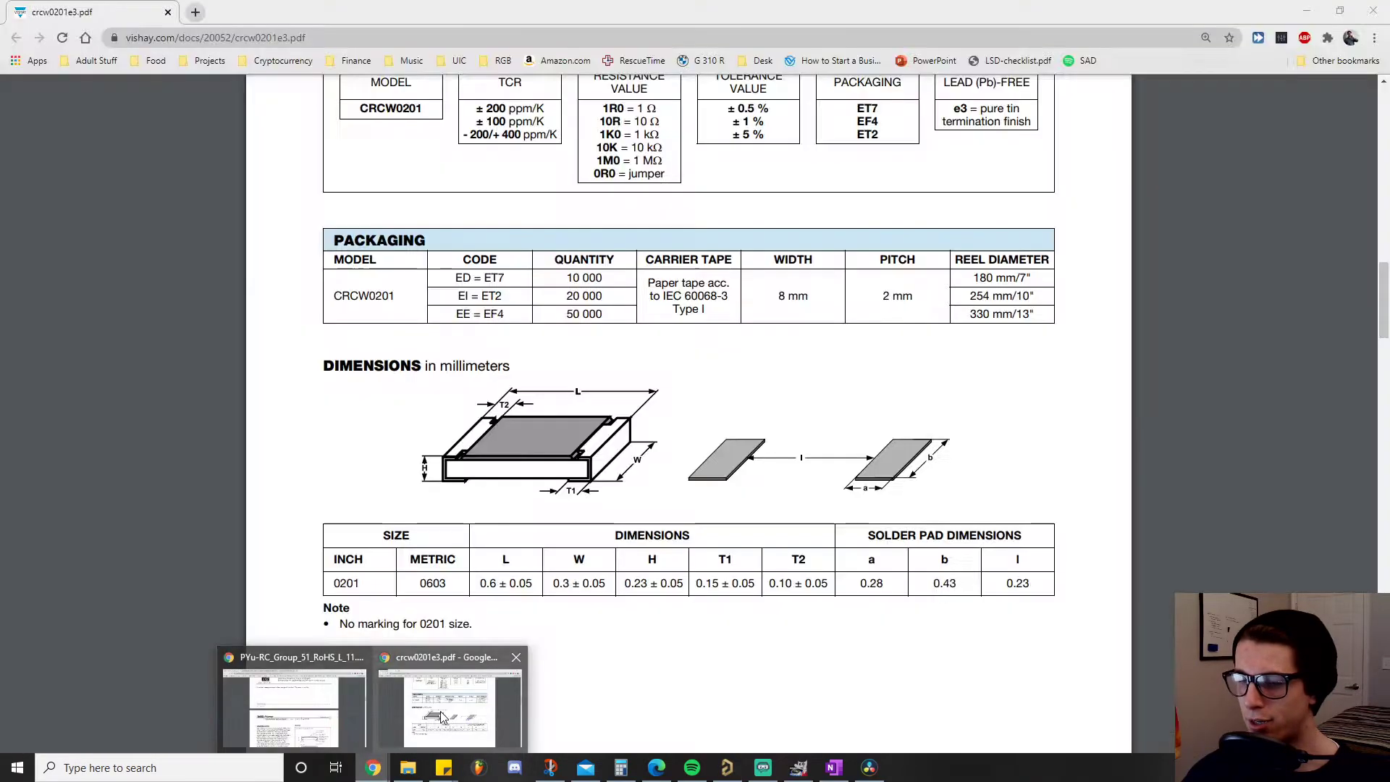
{"action": "left_click", "coordinate": [443, 716]}
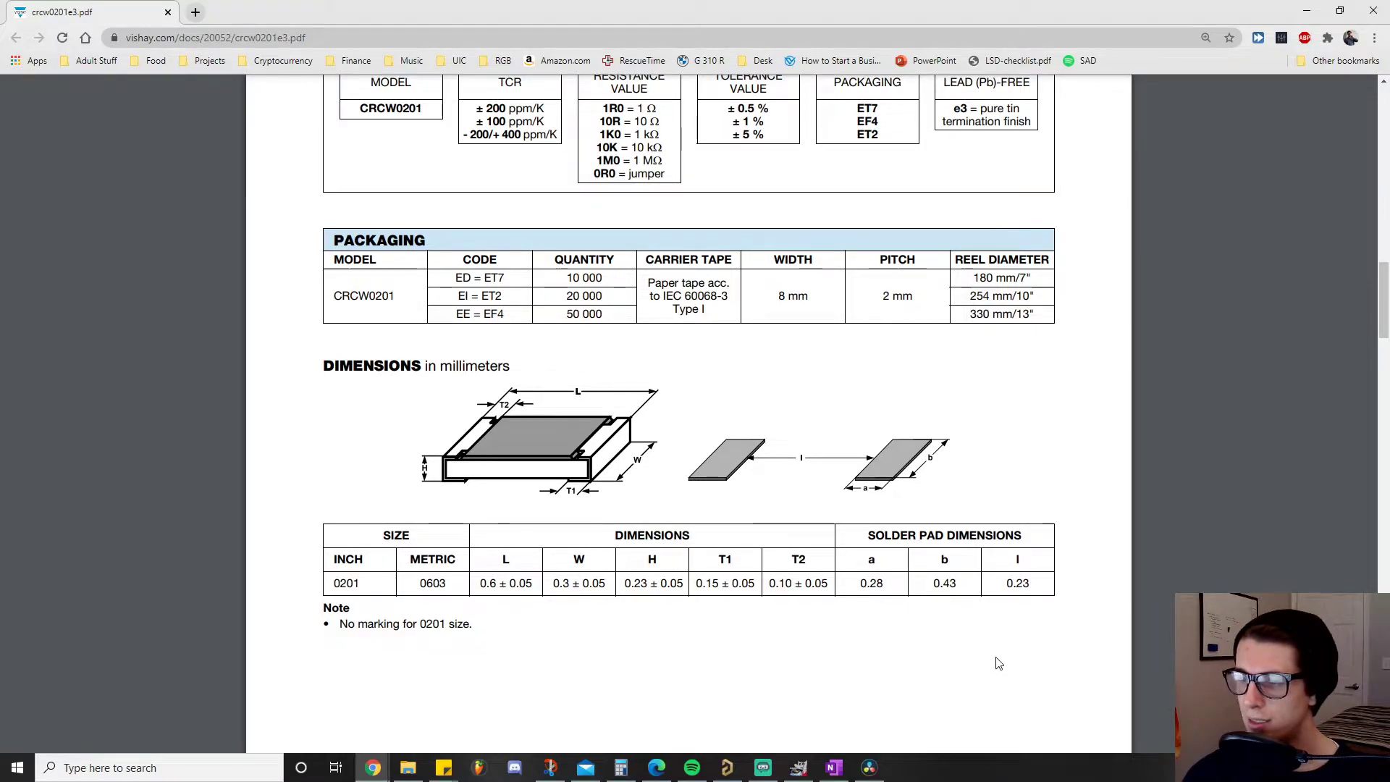
Change pad 2's X position from 0.52mm to 0.51mm
{"action": "left_click", "coordinate": [722, 770]}
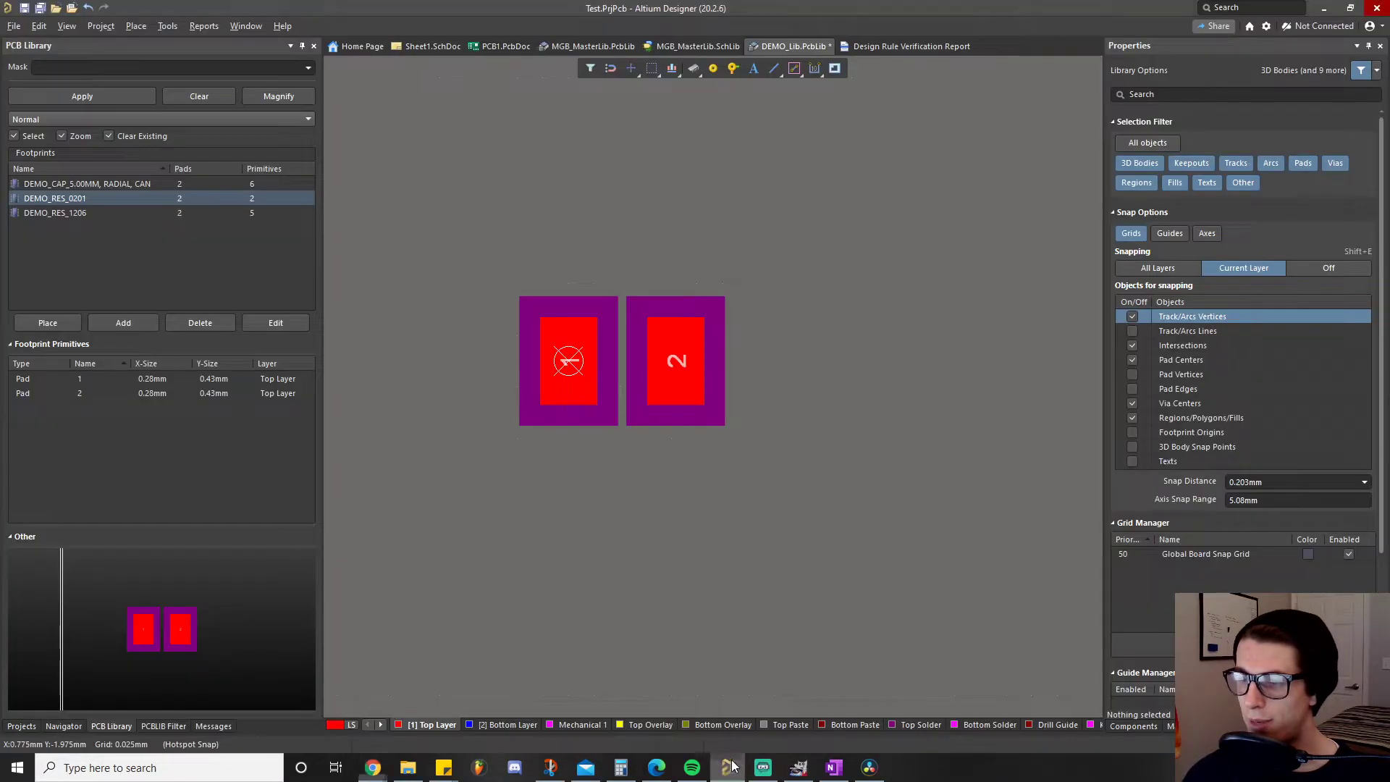
{"action": "left_click", "coordinate": [657, 362]}
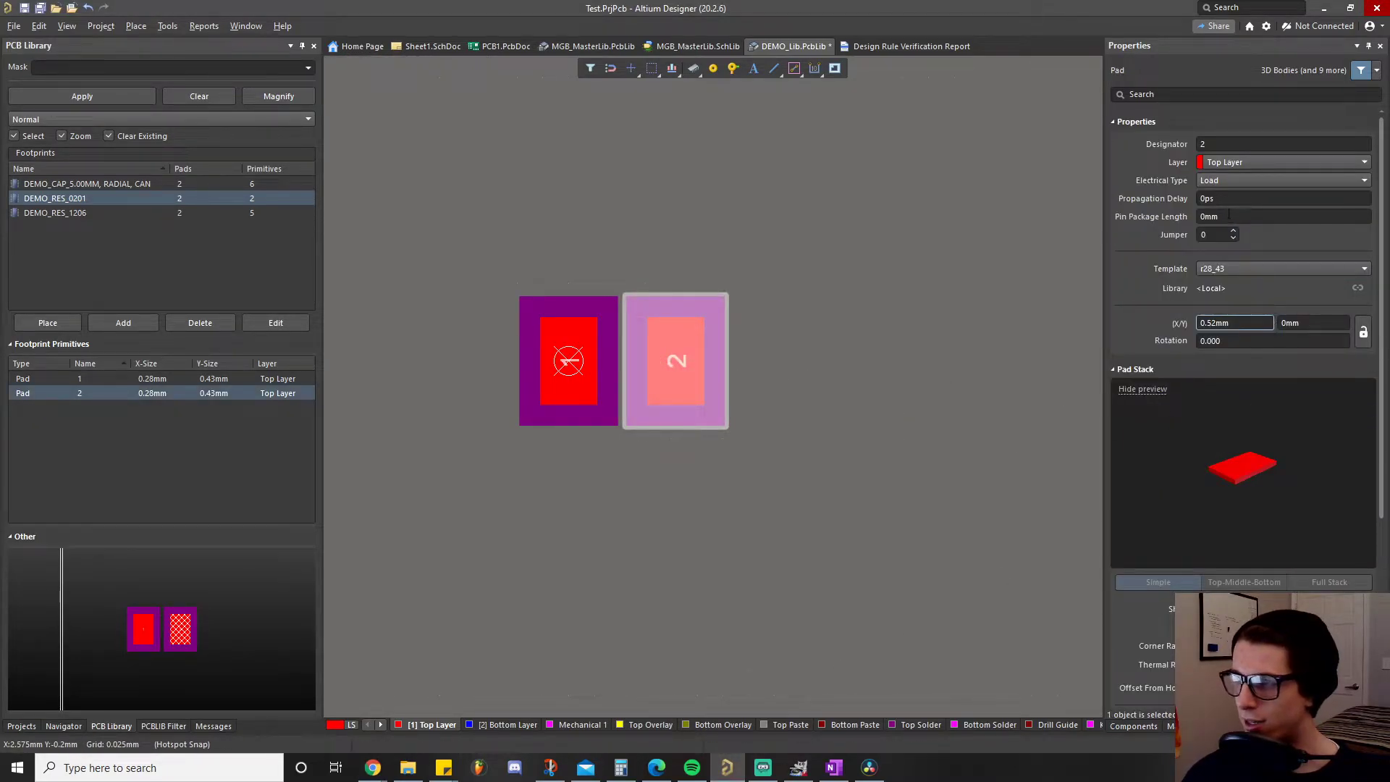
{"action": "left_click", "coordinate": [1217, 324]}
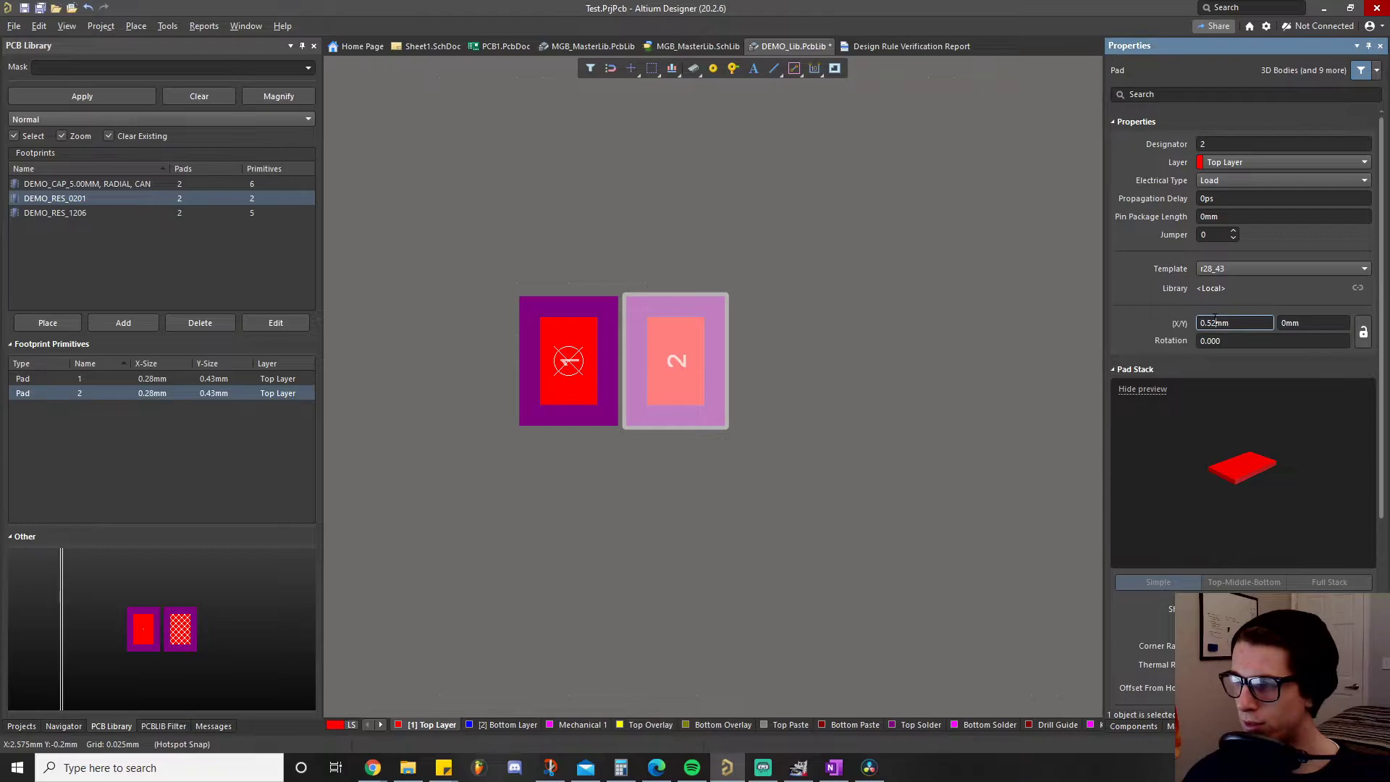
{"action": "left_click", "coordinate": [1217, 324]}
{"action": "left_click", "coordinate": [1213, 326]}
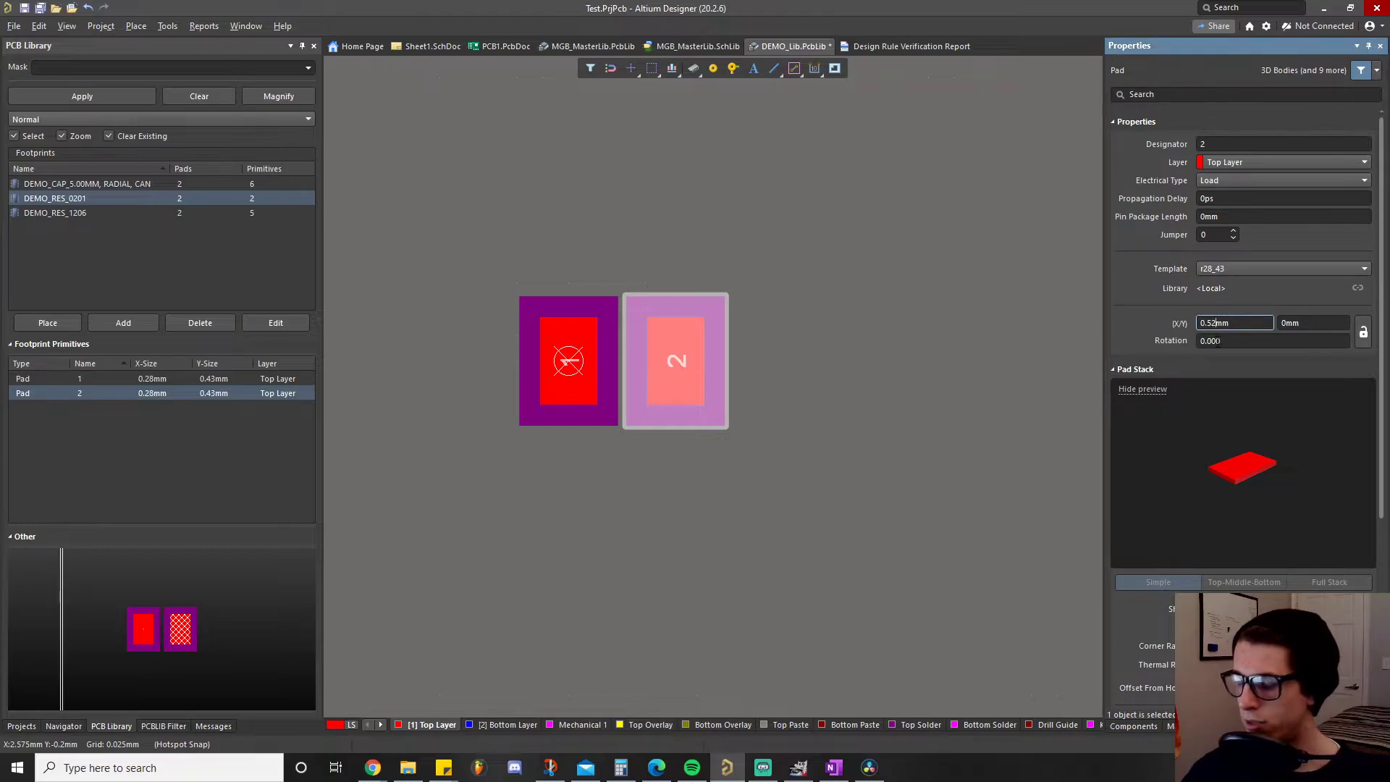
{"action": "key", "text": "BackSpace"}
{"action": "key", "text": "Return"}
{"action": "left_click", "coordinate": [799, 521]}
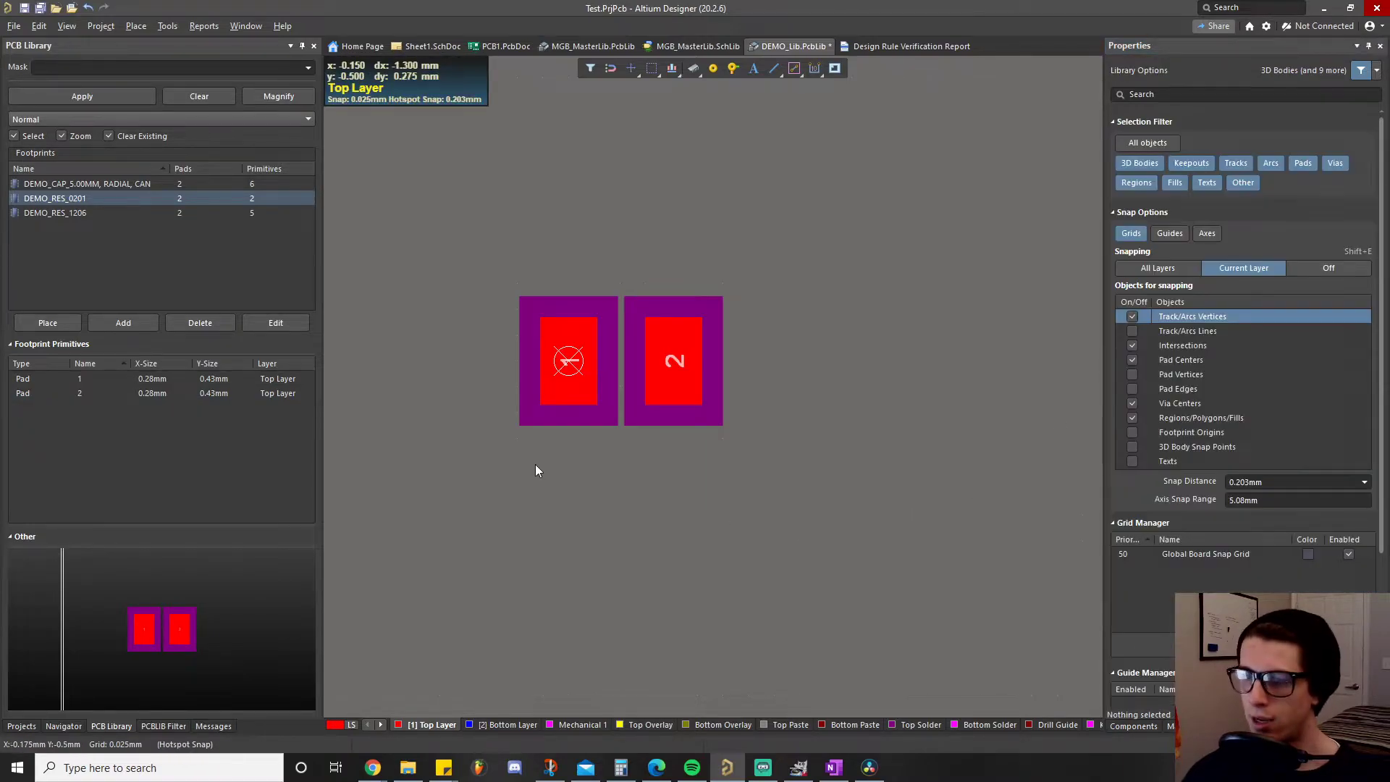
Zoom in on the two pads and view their Top Solder mask openings
{"action": "right_click_drag", "start_coordinate": [582, 498], "coordinate": [648, 560]}
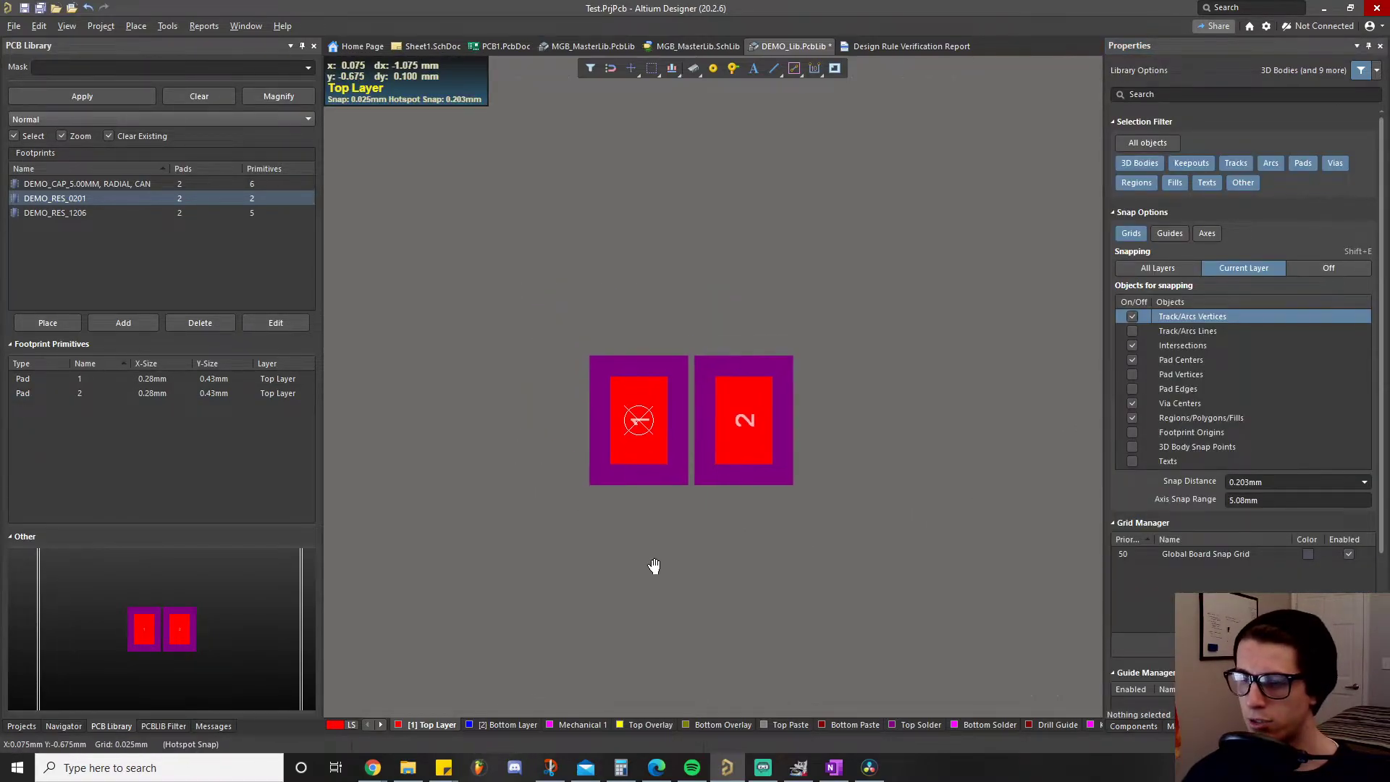
{"action": "scroll", "coordinate": [676, 519], "scroll_direction": "up", "scroll_amount": 3, "text": "ctrl"}
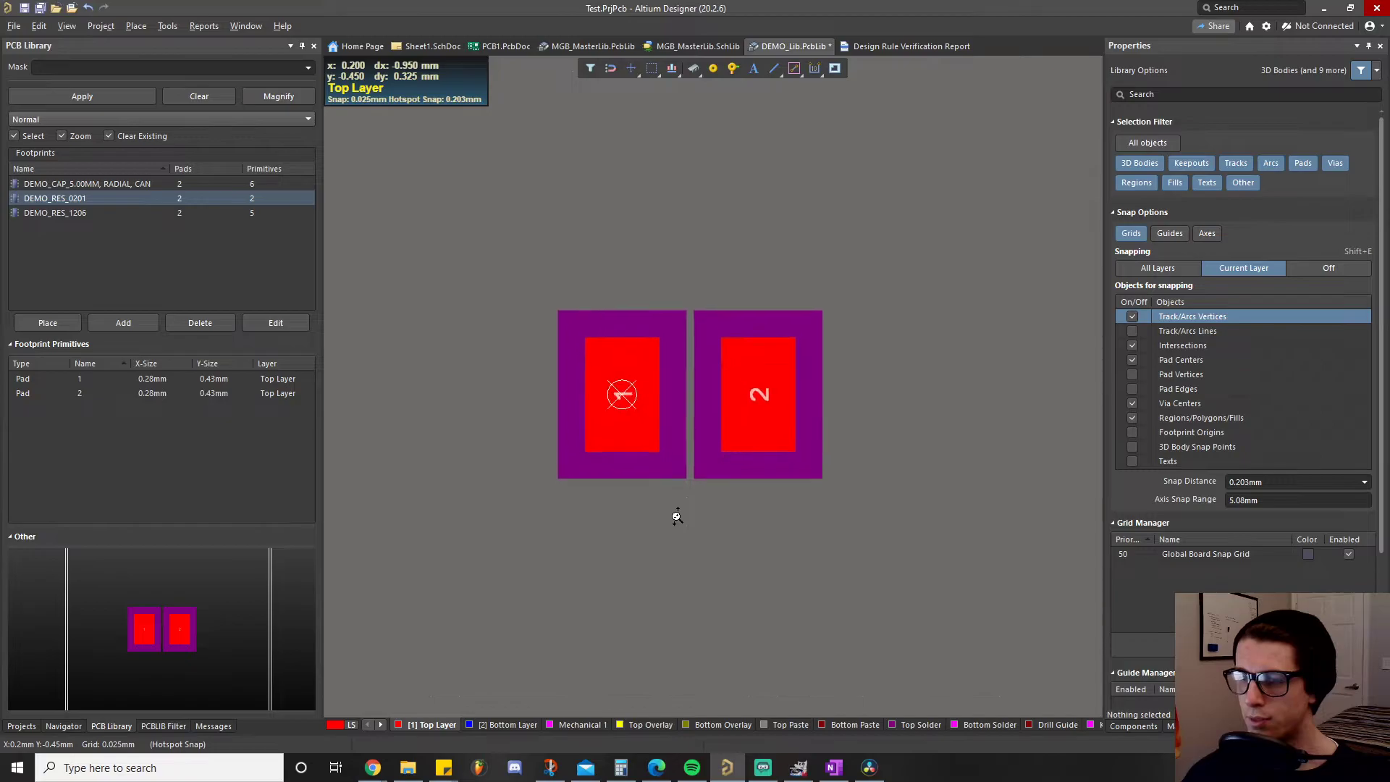
{"action": "scroll", "coordinate": [684, 514], "scroll_direction": "up", "scroll_amount": 3, "text": "ctrl"}
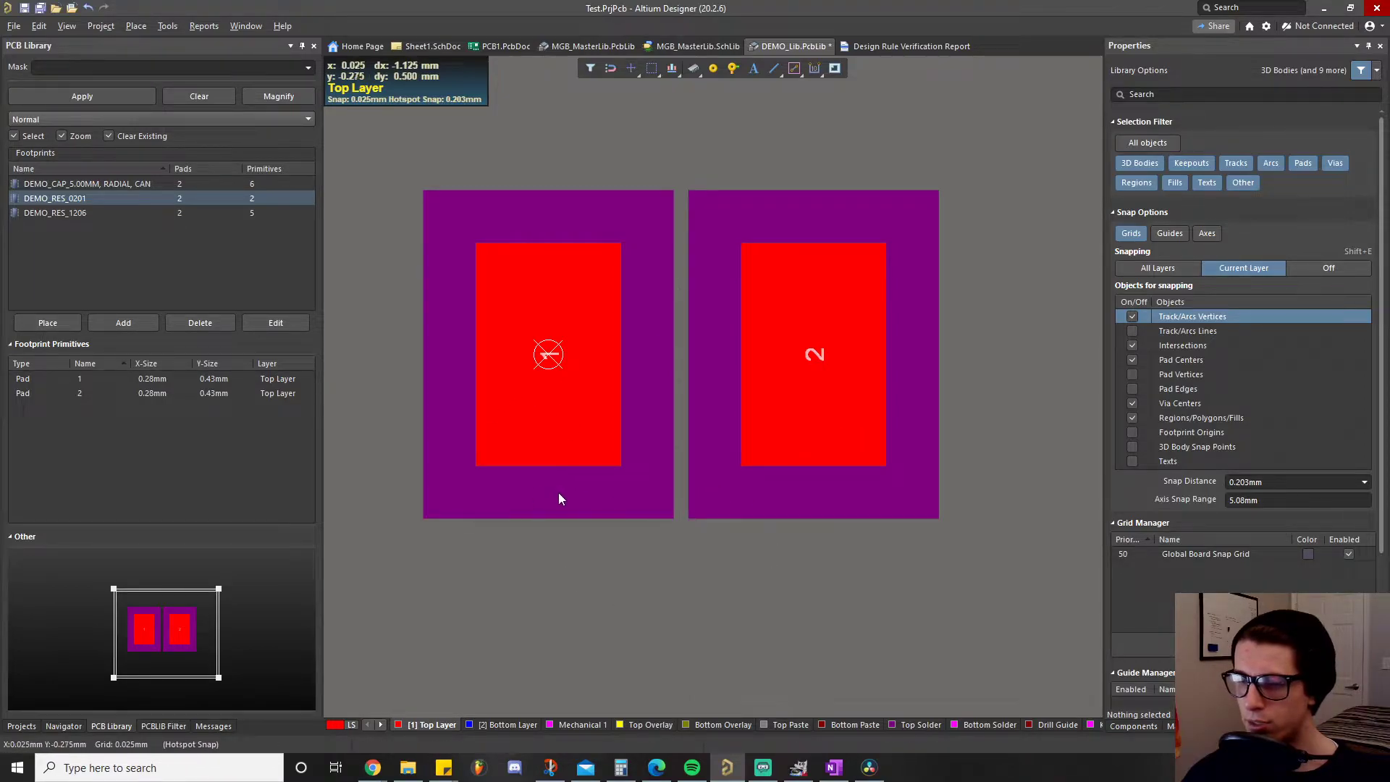
{"action": "left_click", "coordinate": [929, 725]}
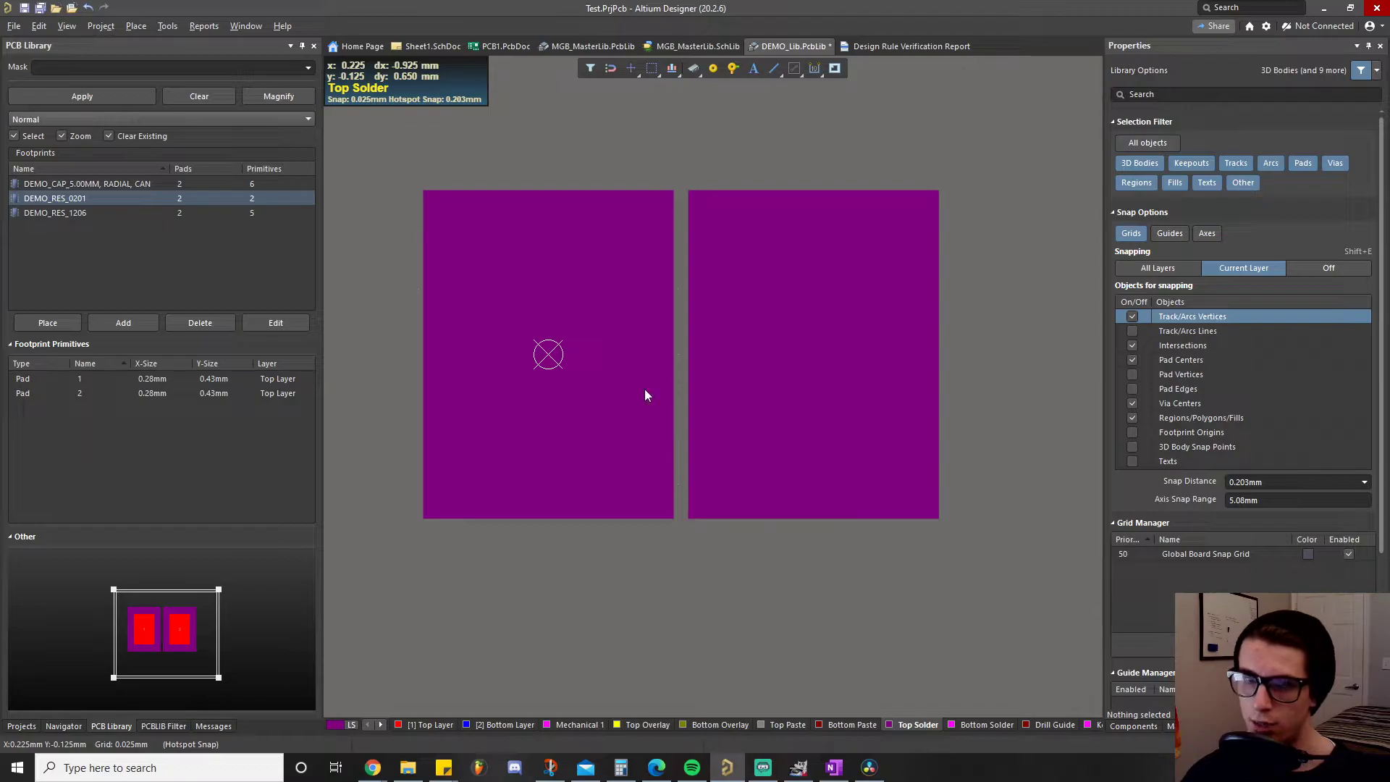
On PCB1.PcbDoc, review the 10mil Minimum Solder Mask Sliver rule, then cancel the rules editor
{"action": "left_click", "coordinate": [499, 46]}
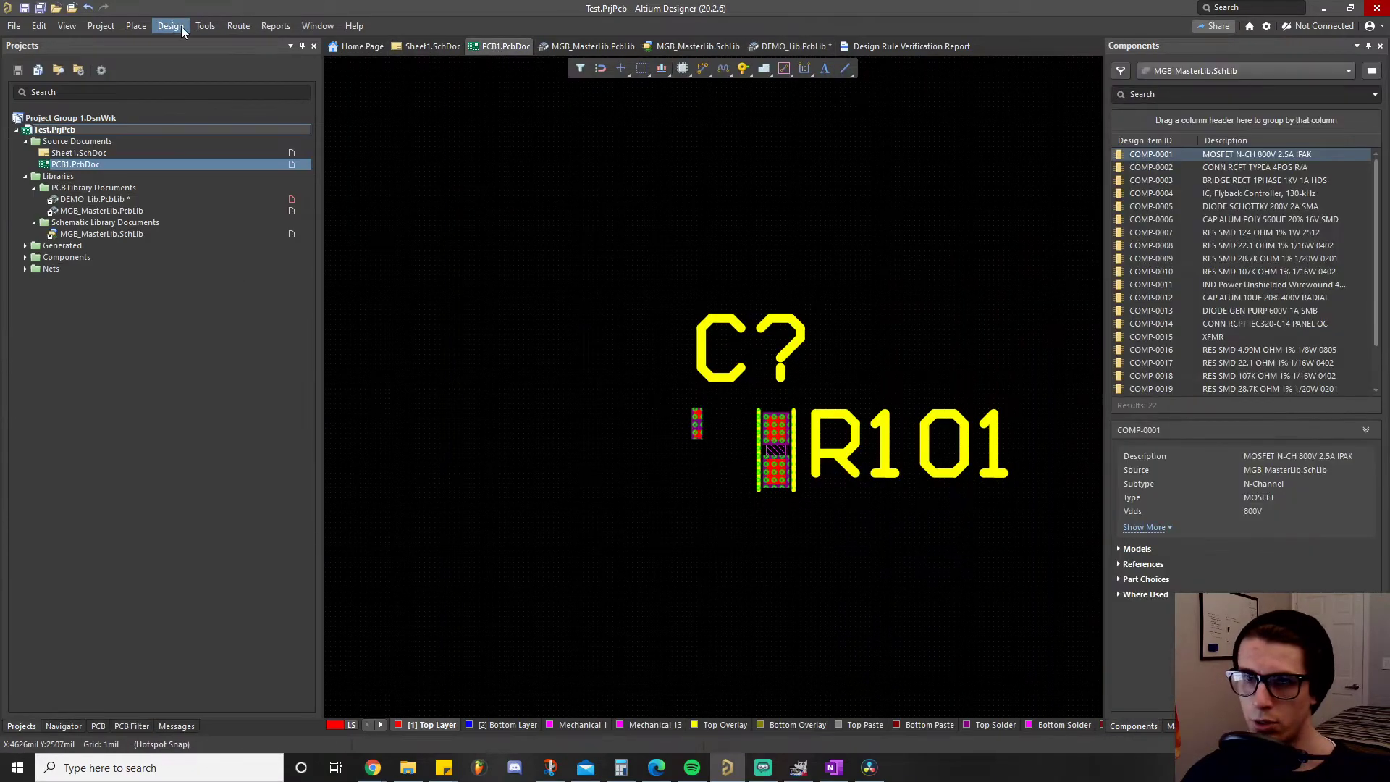
{"action": "left_click", "coordinate": [170, 25]}
{"action": "left_click", "coordinate": [189, 77]}
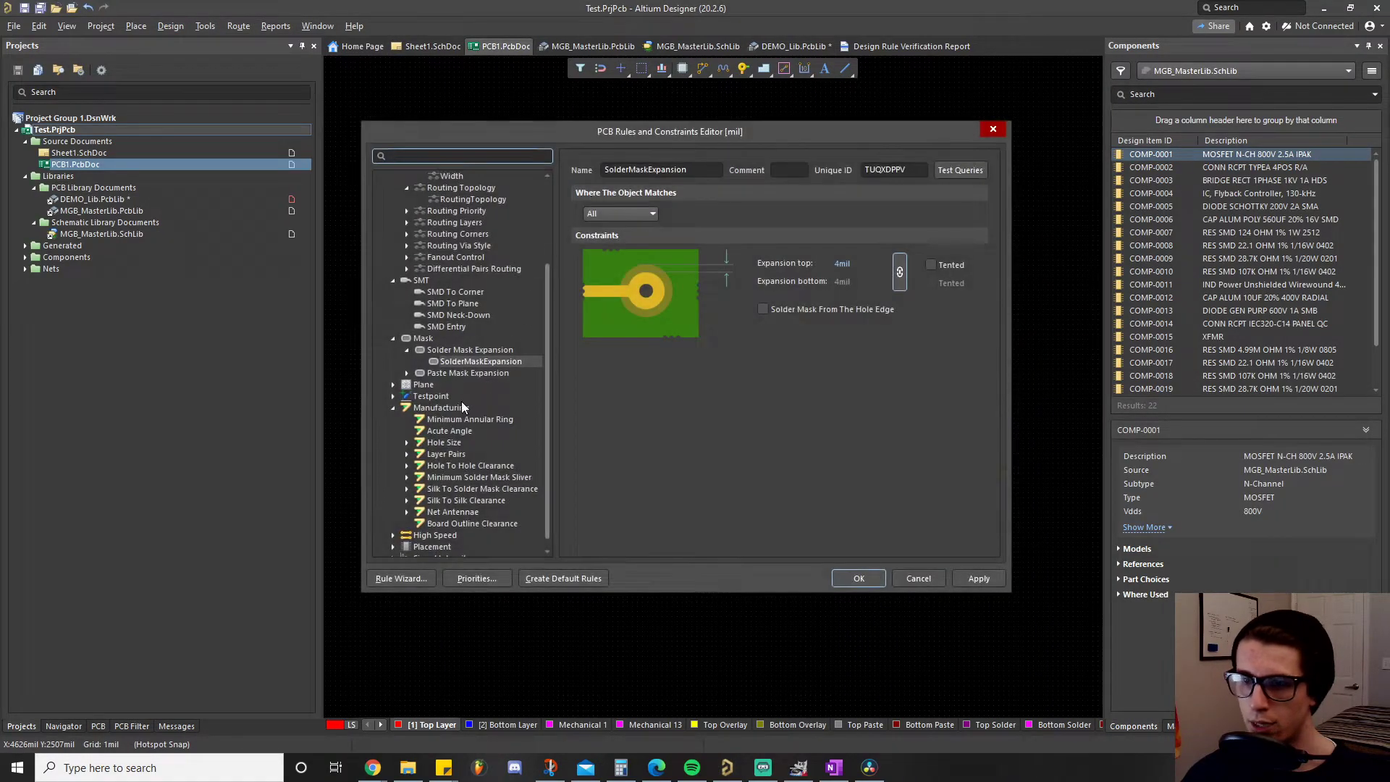
{"action": "scroll", "coordinate": [459, 410], "scroll_direction": "down", "scroll_amount": 1}
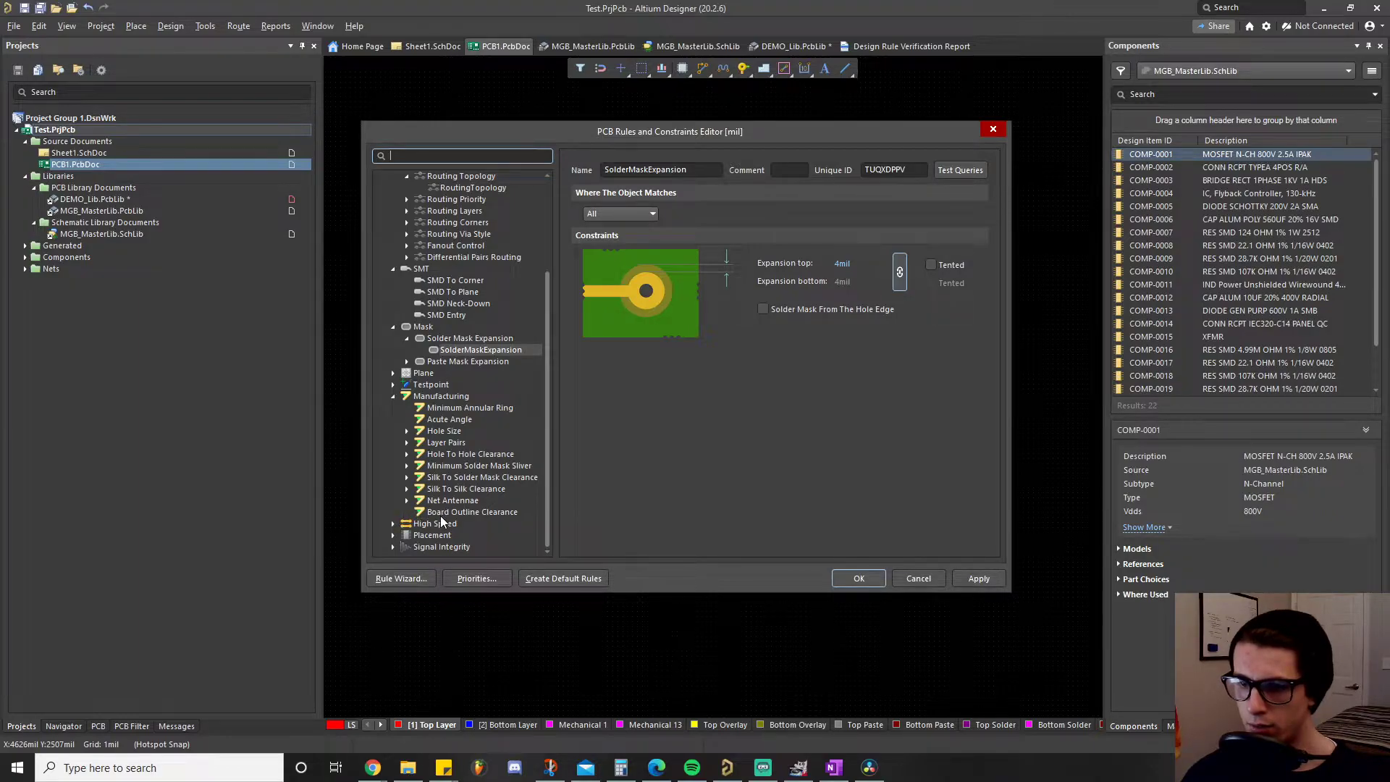
{"action": "left_click", "coordinate": [407, 466]}
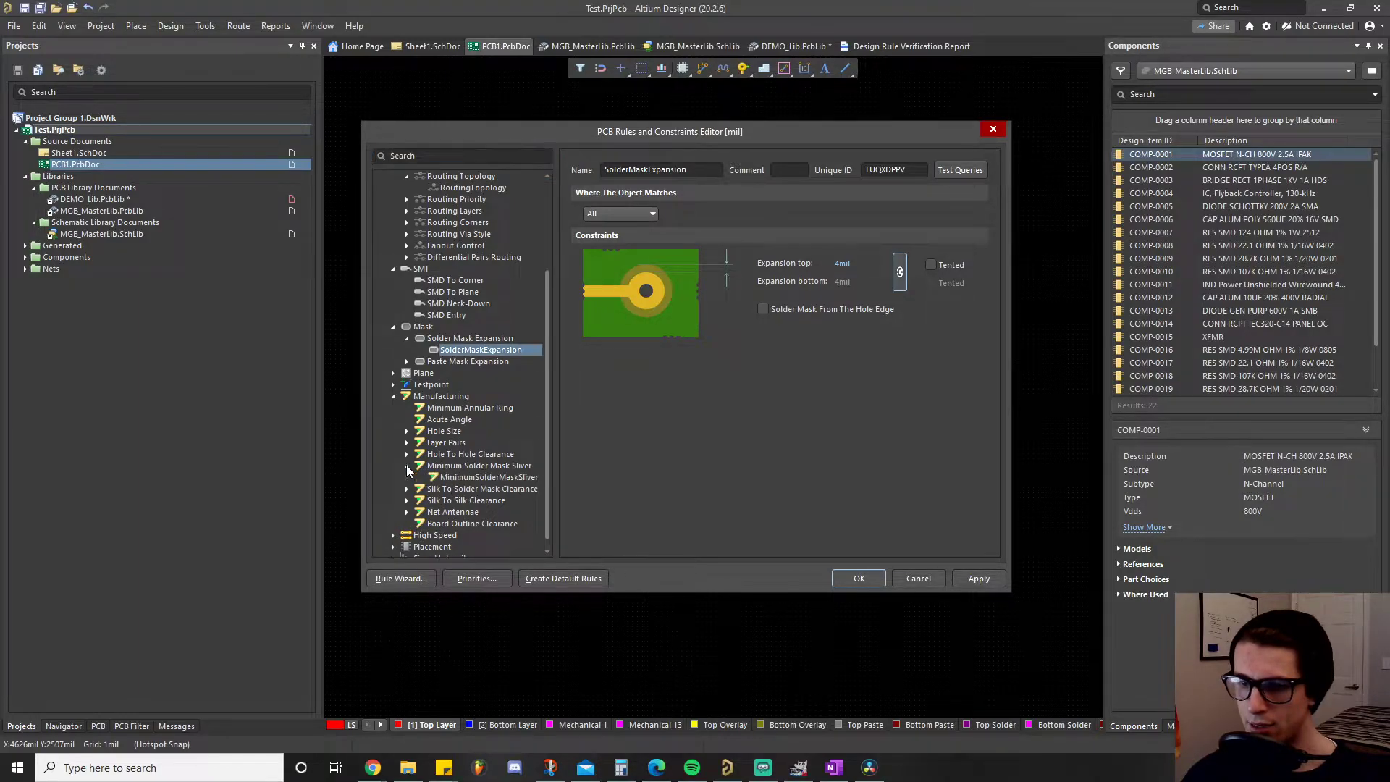
{"action": "left_click", "coordinate": [480, 476]}
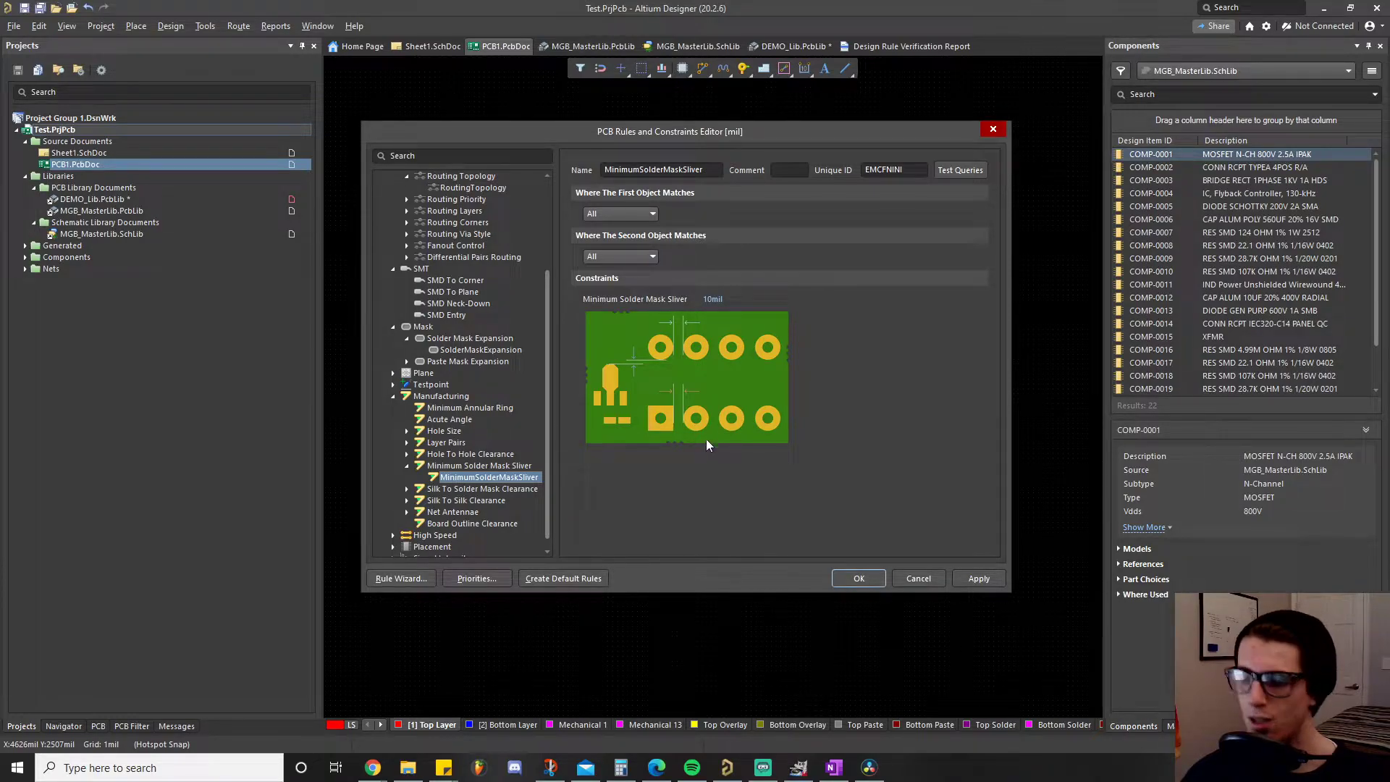
{"action": "left_click", "coordinate": [917, 578]}
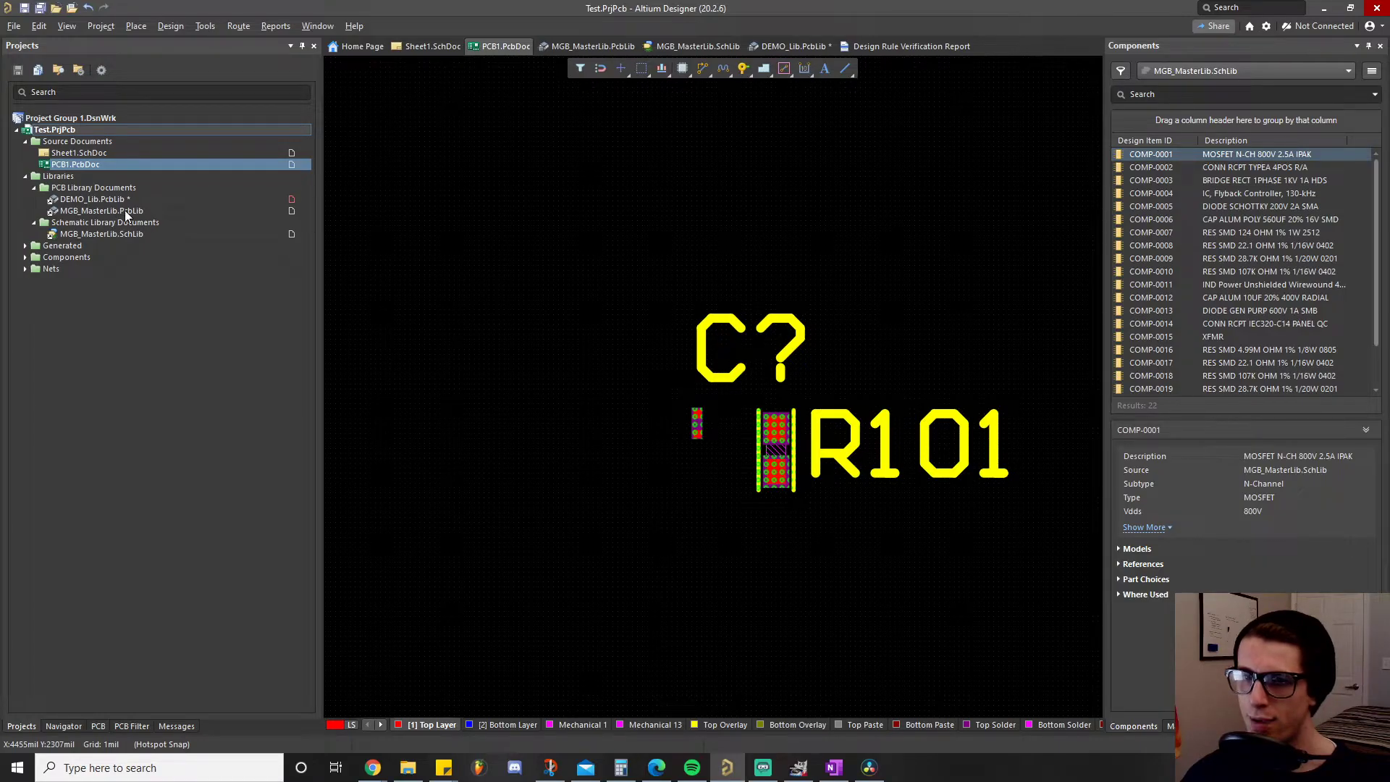
Open DEMO_Lib.PcbLib, switch units to mil and set the snap grid to 1 mil
{"action": "double_click", "coordinate": [98, 199]}
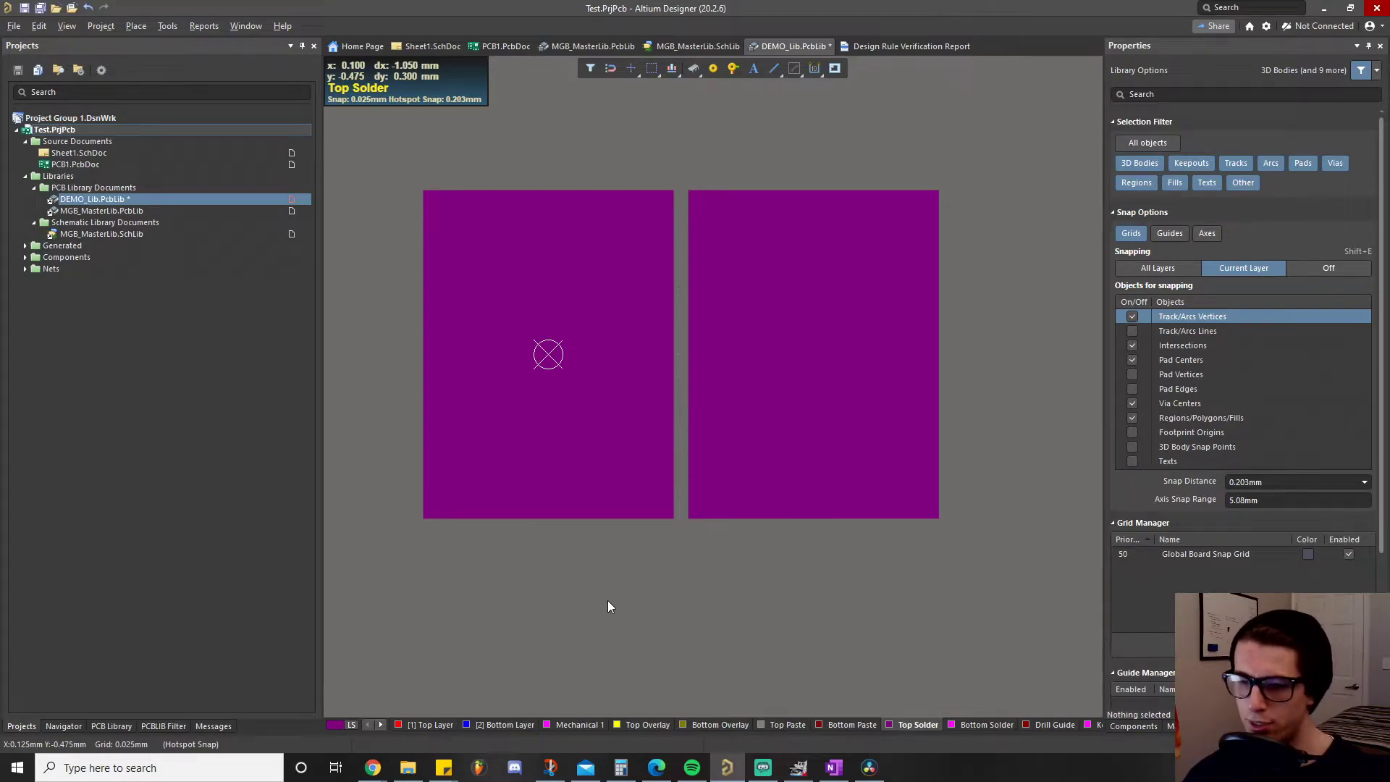
{"action": "key", "text": "q"}
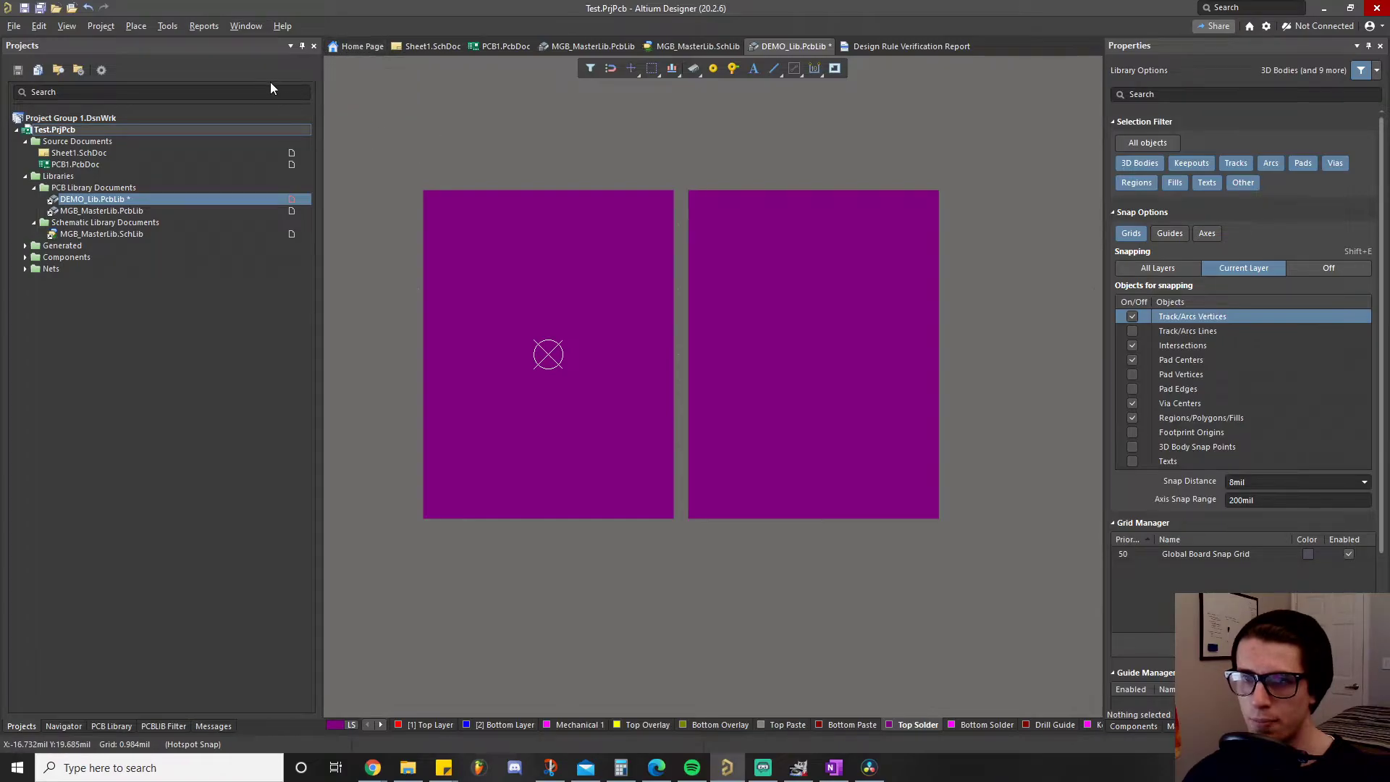
{"action": "left_click", "coordinate": [204, 26]}
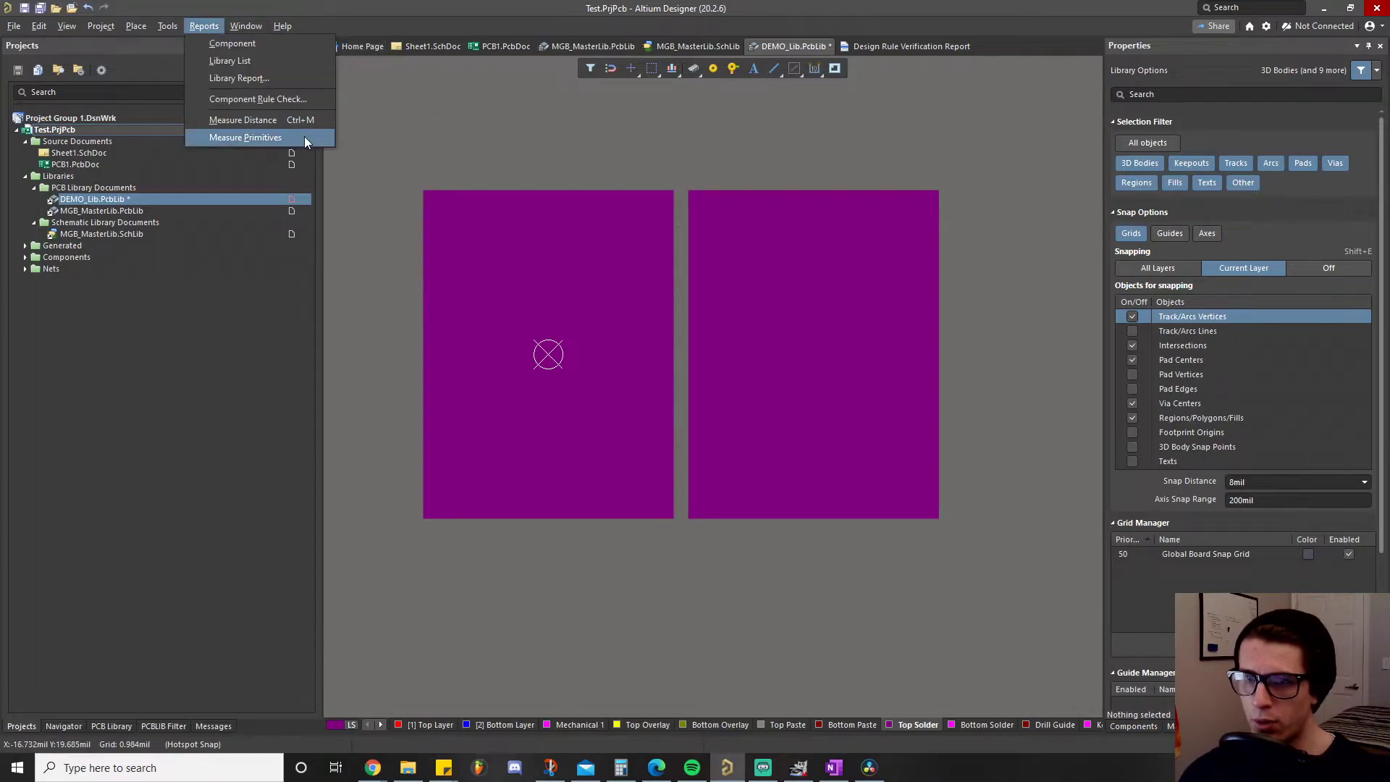
{"action": "left_click", "coordinate": [273, 128]}
{"action": "key", "text": "g"}
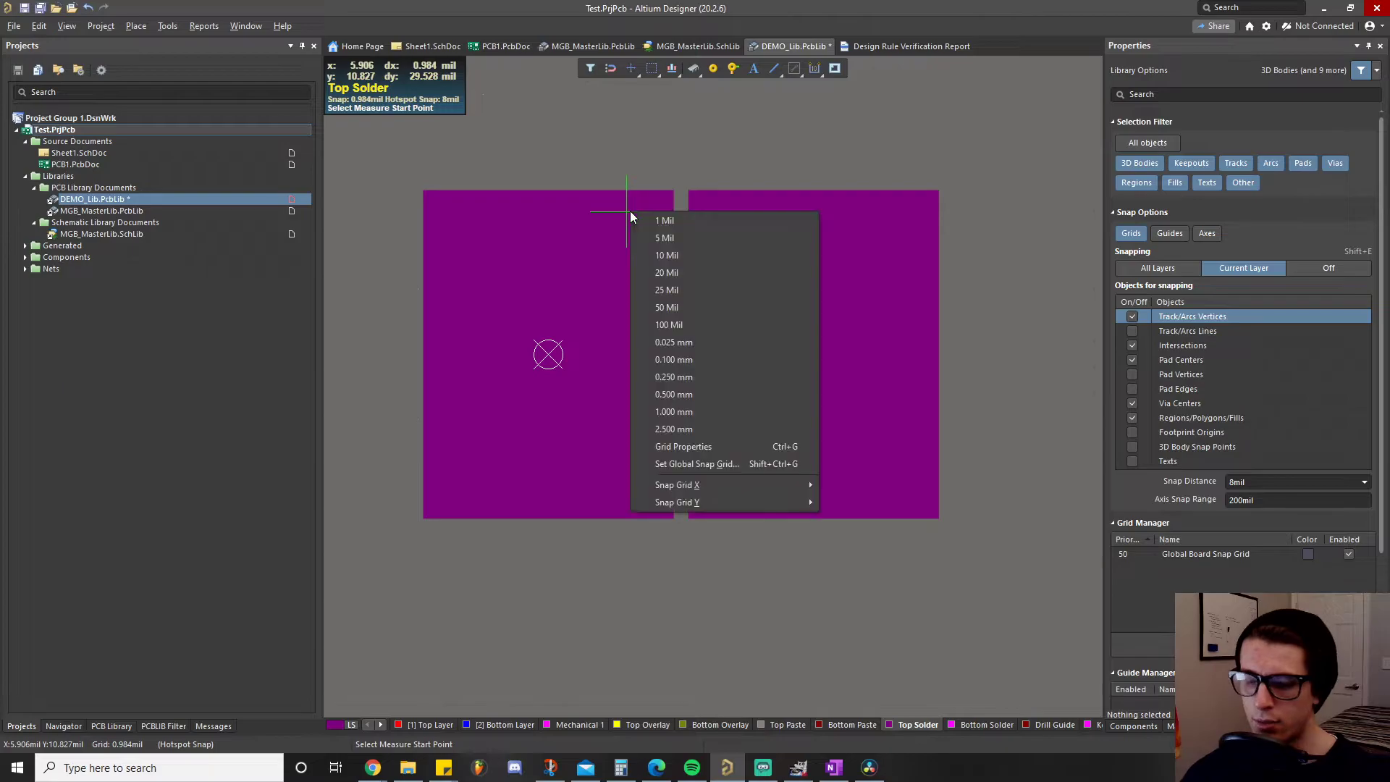
{"action": "left_click", "coordinate": [731, 221]}
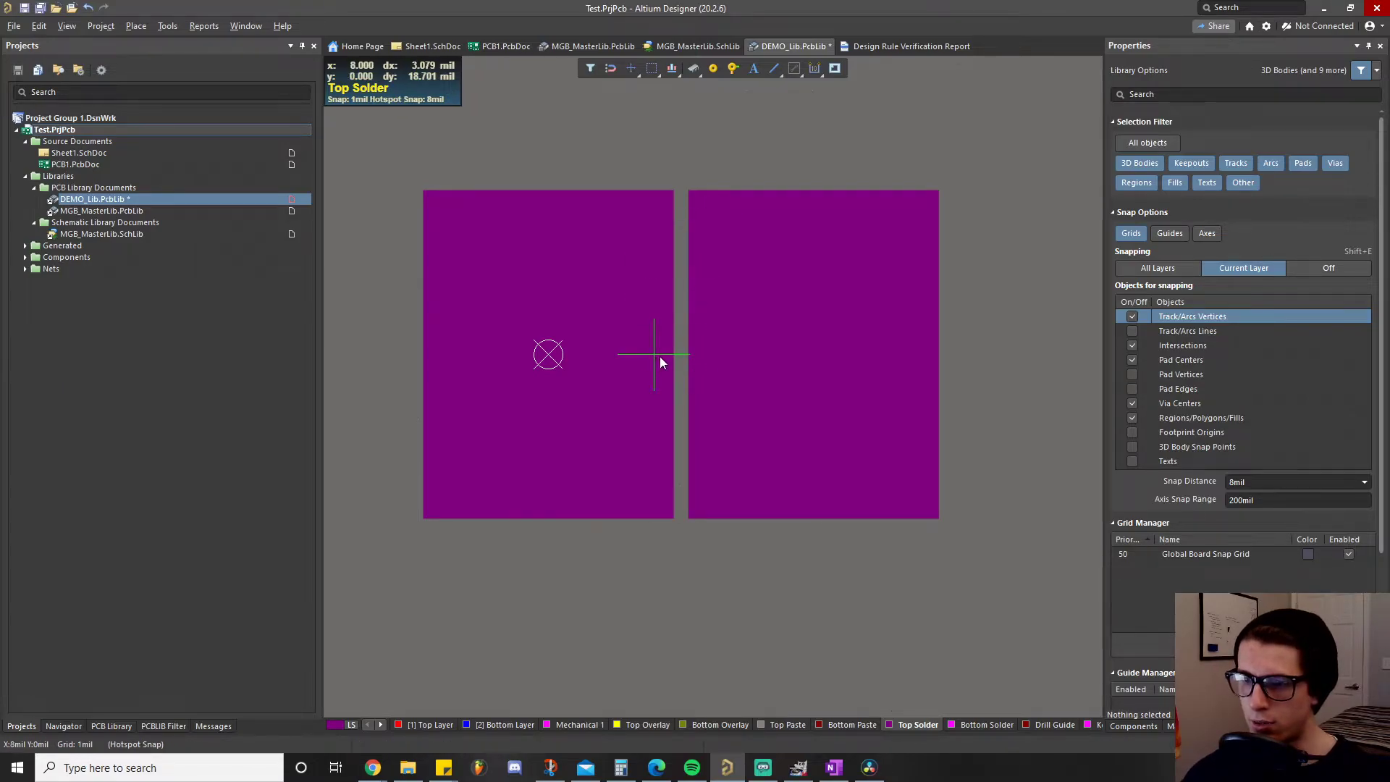
{"action": "scroll", "coordinate": [680, 351], "scroll_direction": "up", "scroll_amount": 2, "text": "ctrl"}
{"action": "scroll", "coordinate": [680, 349], "scroll_direction": "up", "scroll_amount": 2, "text": "ctrl"}
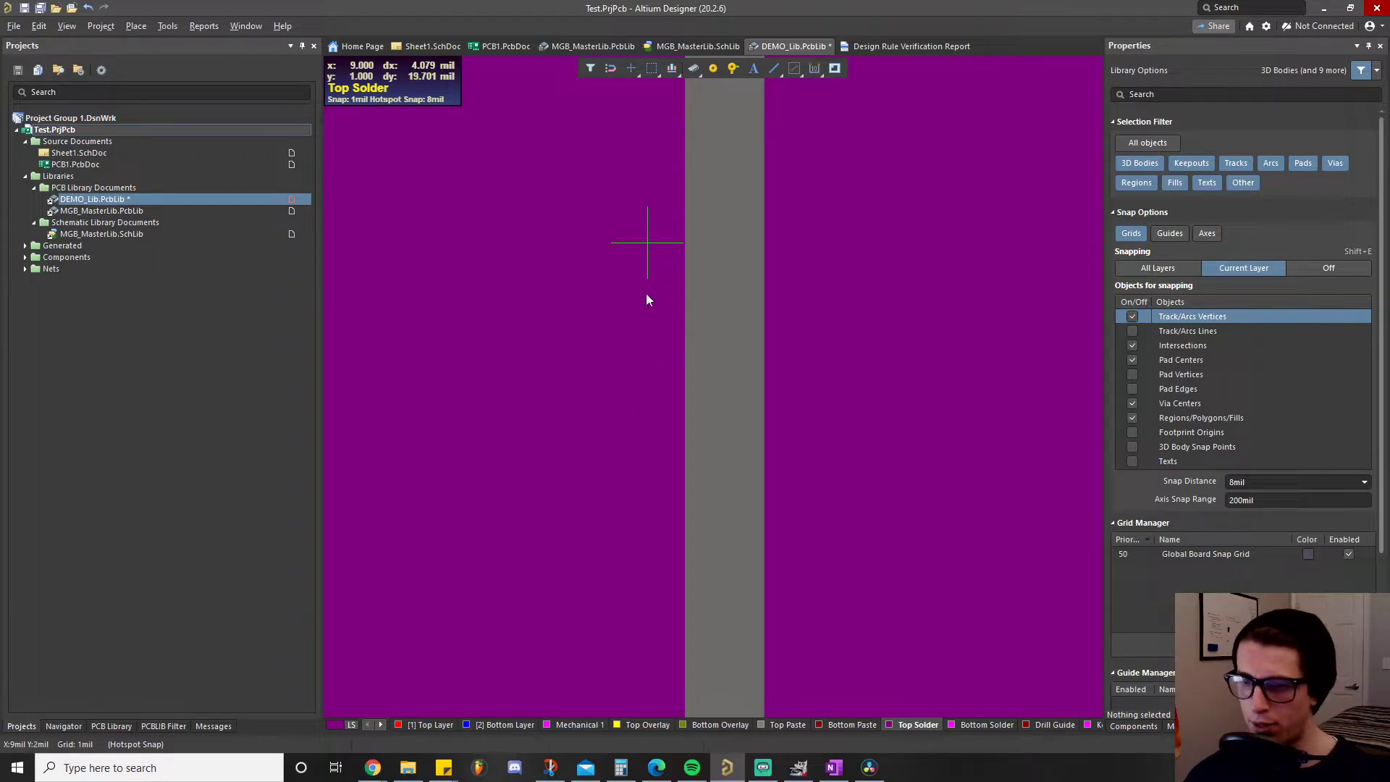
Measure the gap between the two pads' edges with Ctrl+M
{"action": "key", "text": "ctrl+m"}
{"action": "left_click", "coordinate": [684, 311]}
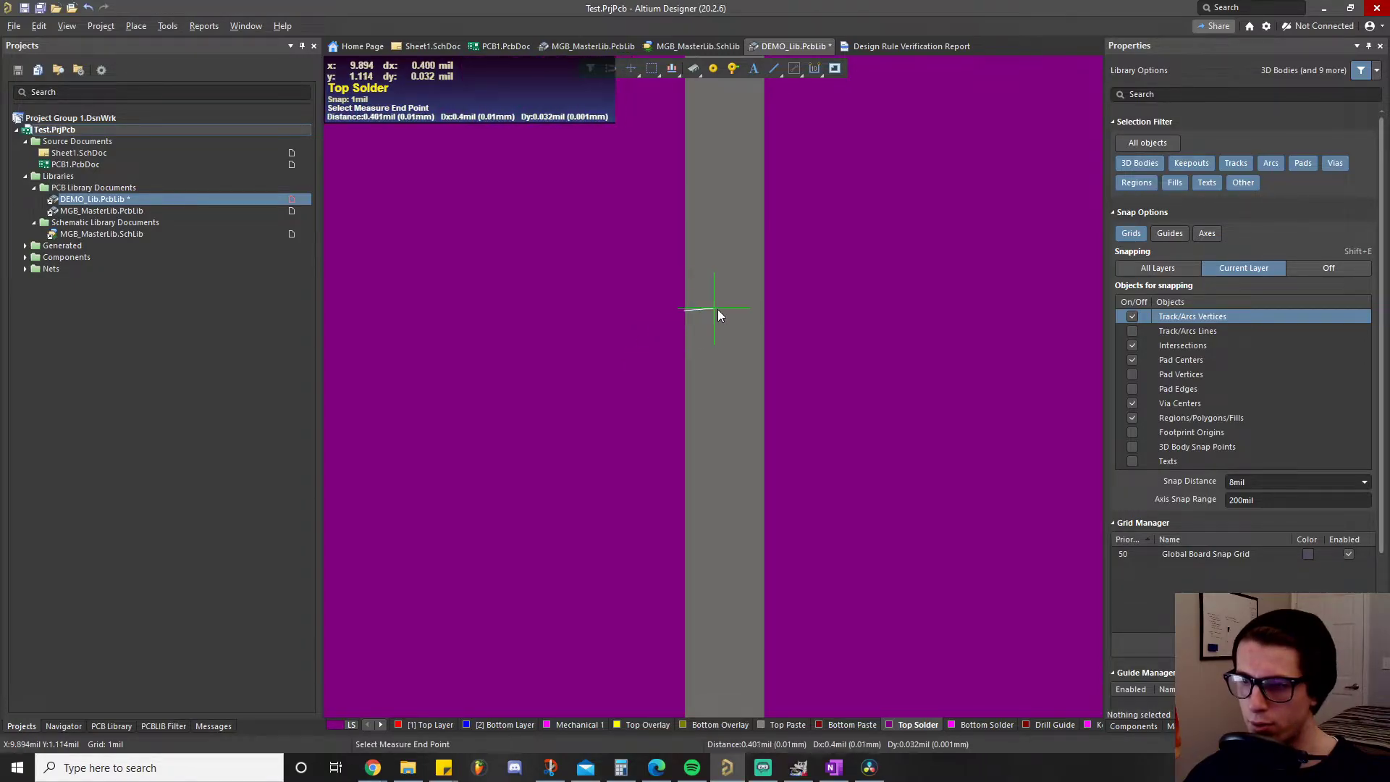
{"action": "left_click", "coordinate": [765, 312]}
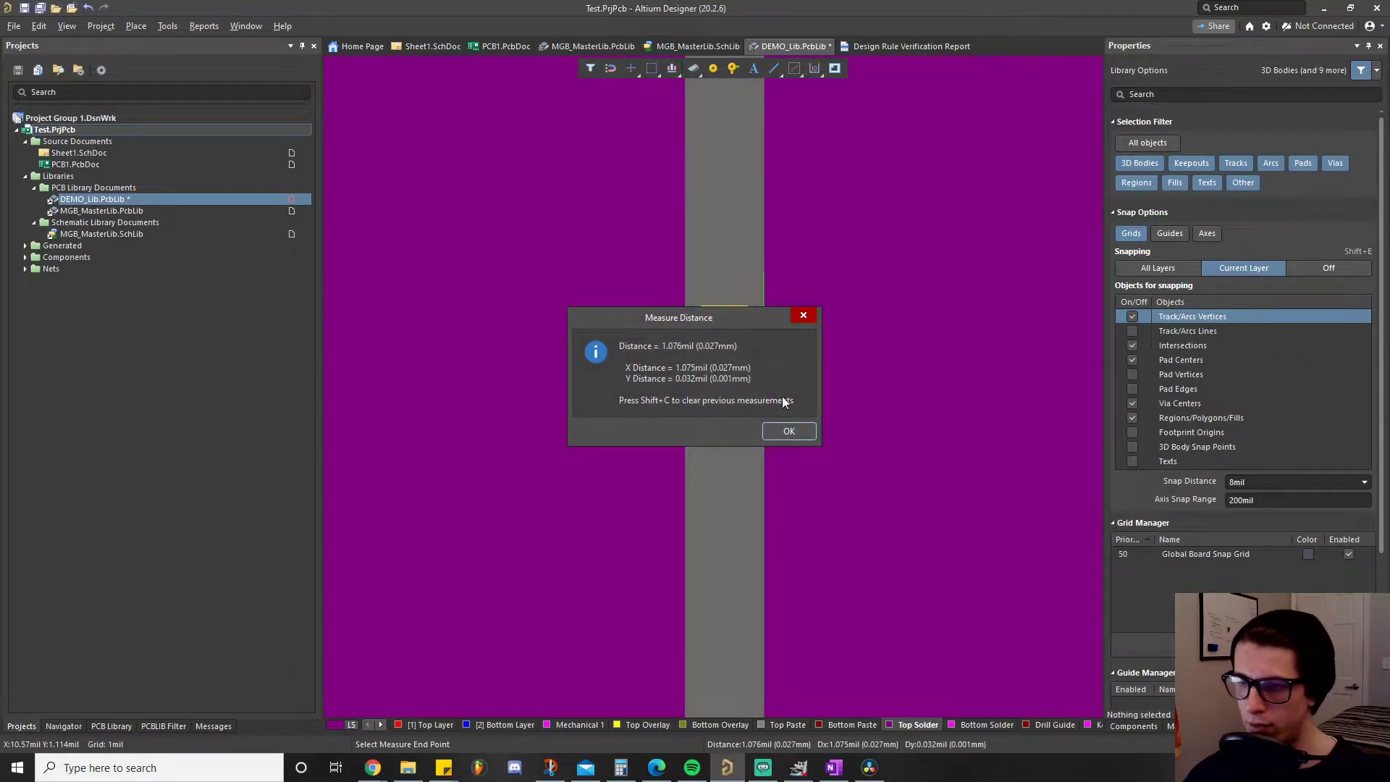
{"action": "left_click", "coordinate": [803, 315]}
{"action": "key", "text": "Escape"}
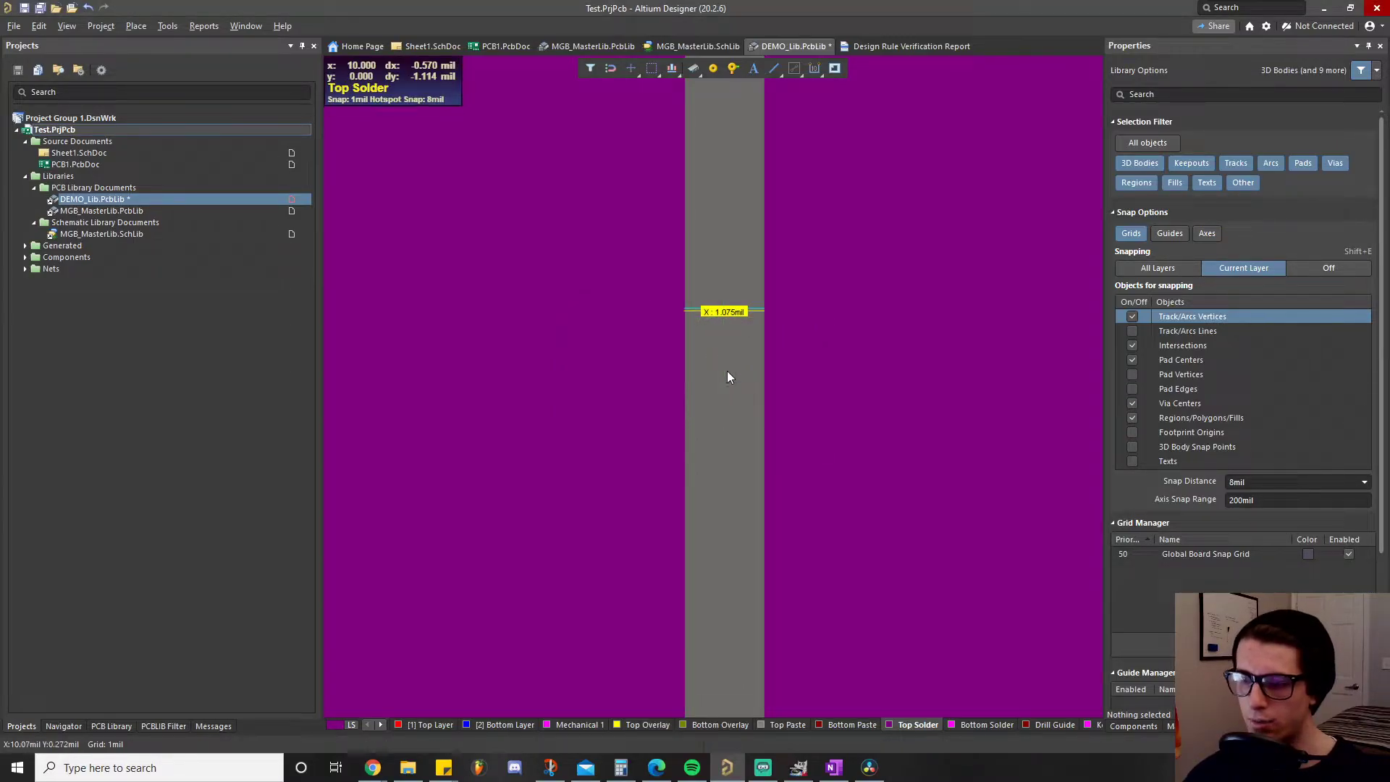
Move pad 2 to X = 0.51mm (20.079mil)
{"action": "left_click", "coordinate": [726, 371]}
{"action": "type", "text": "0.51mm"}
{"action": "key", "text": "Return"}
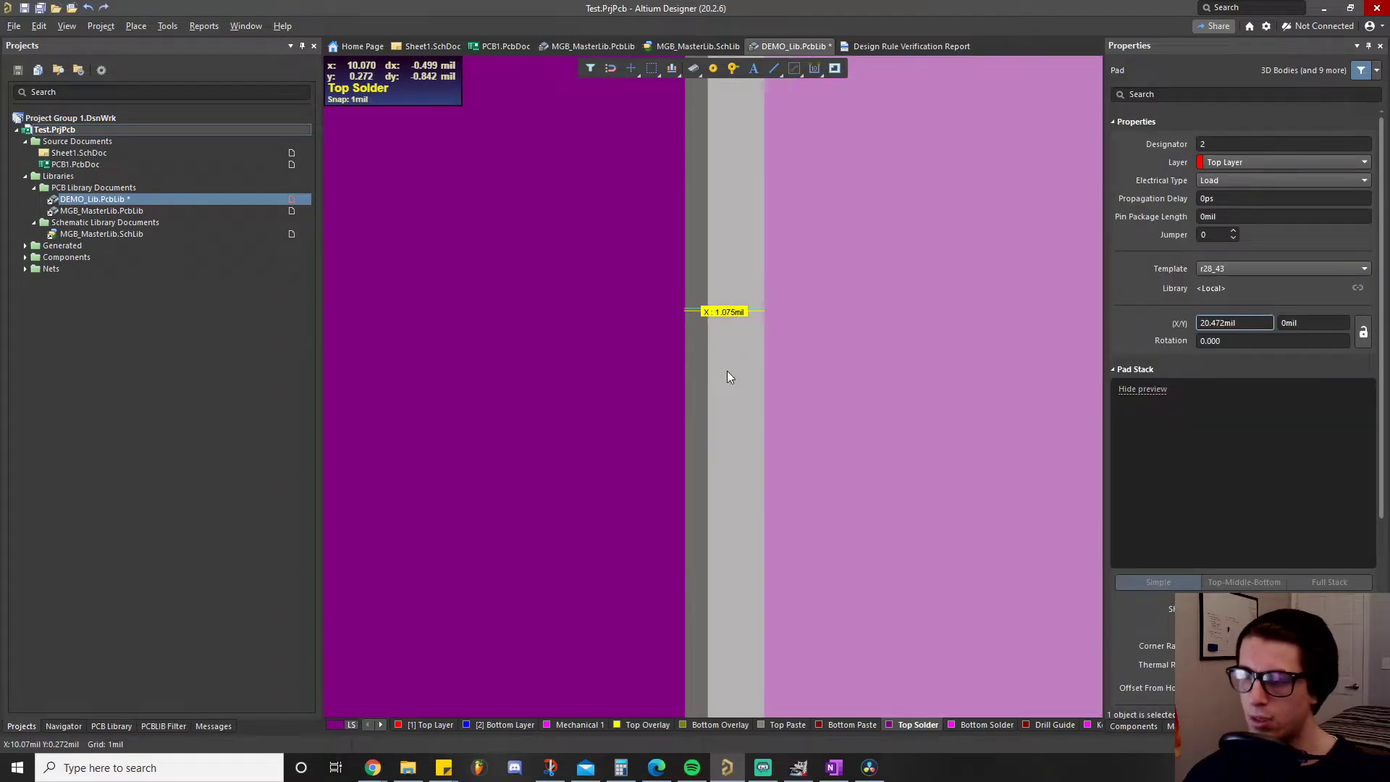
{"action": "scroll", "coordinate": [726, 371], "scroll_direction": "down", "scroll_amount": 3, "text": "ctrl"}
{"action": "scroll", "coordinate": [727, 371], "scroll_direction": "down", "scroll_amount": 2, "text": "ctrl"}
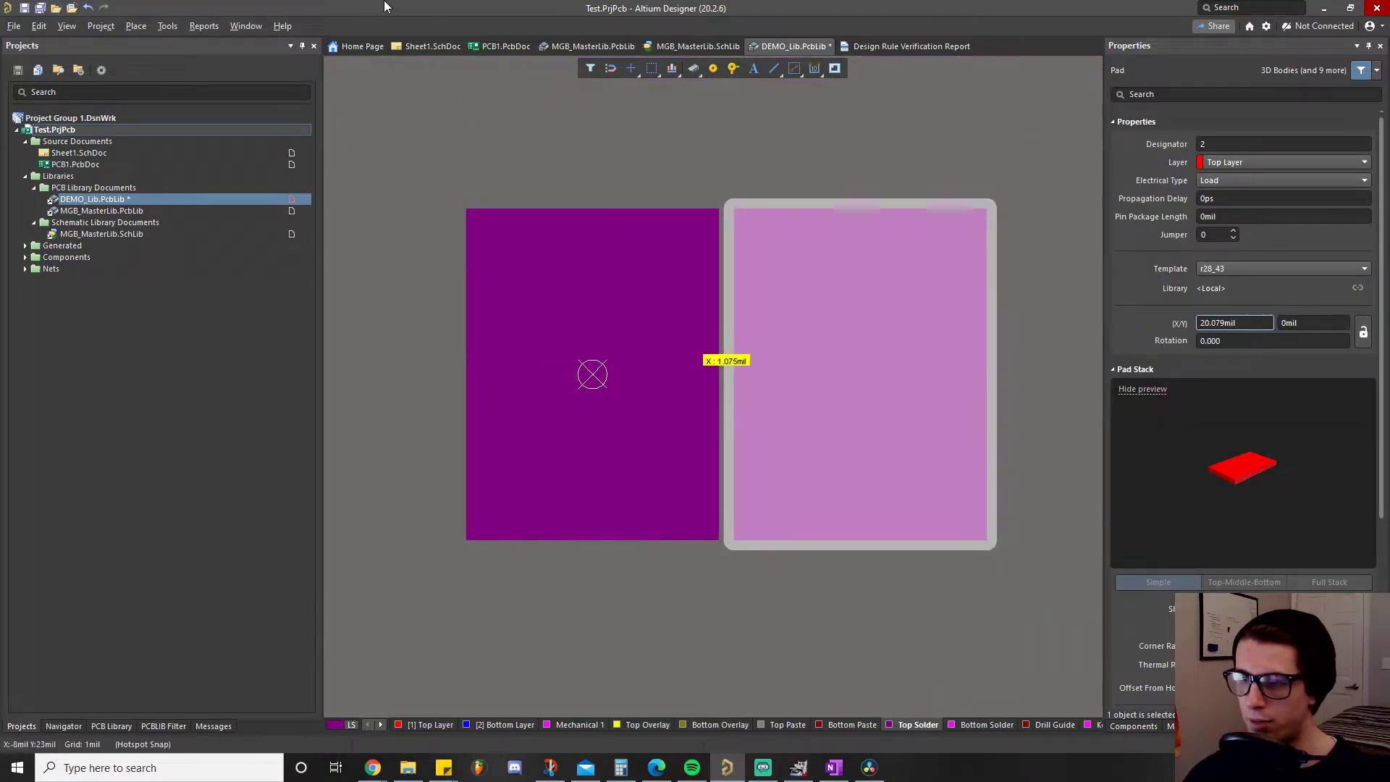
{"action": "left_click", "coordinate": [210, 26]}
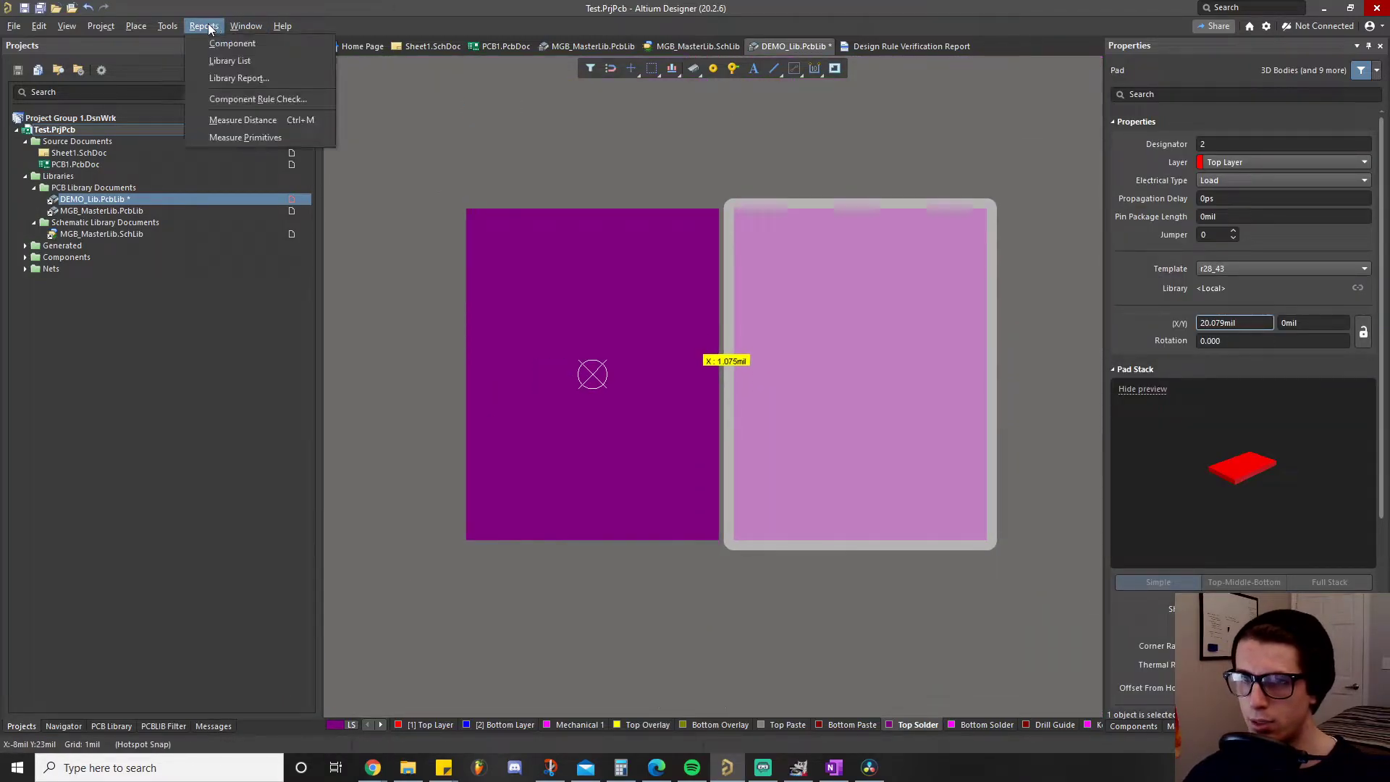
{"action": "left_click", "coordinate": [242, 121]}
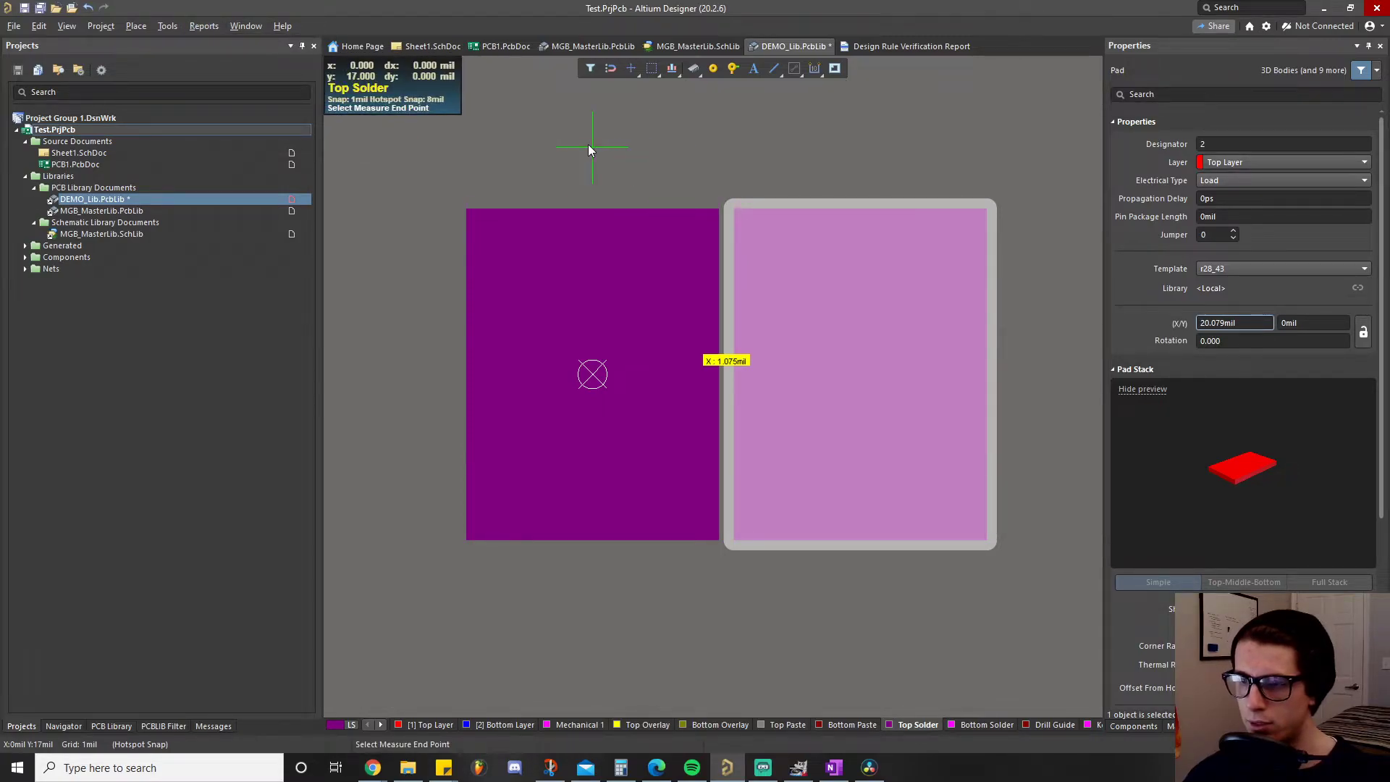
{"action": "key", "text": "Escape"}
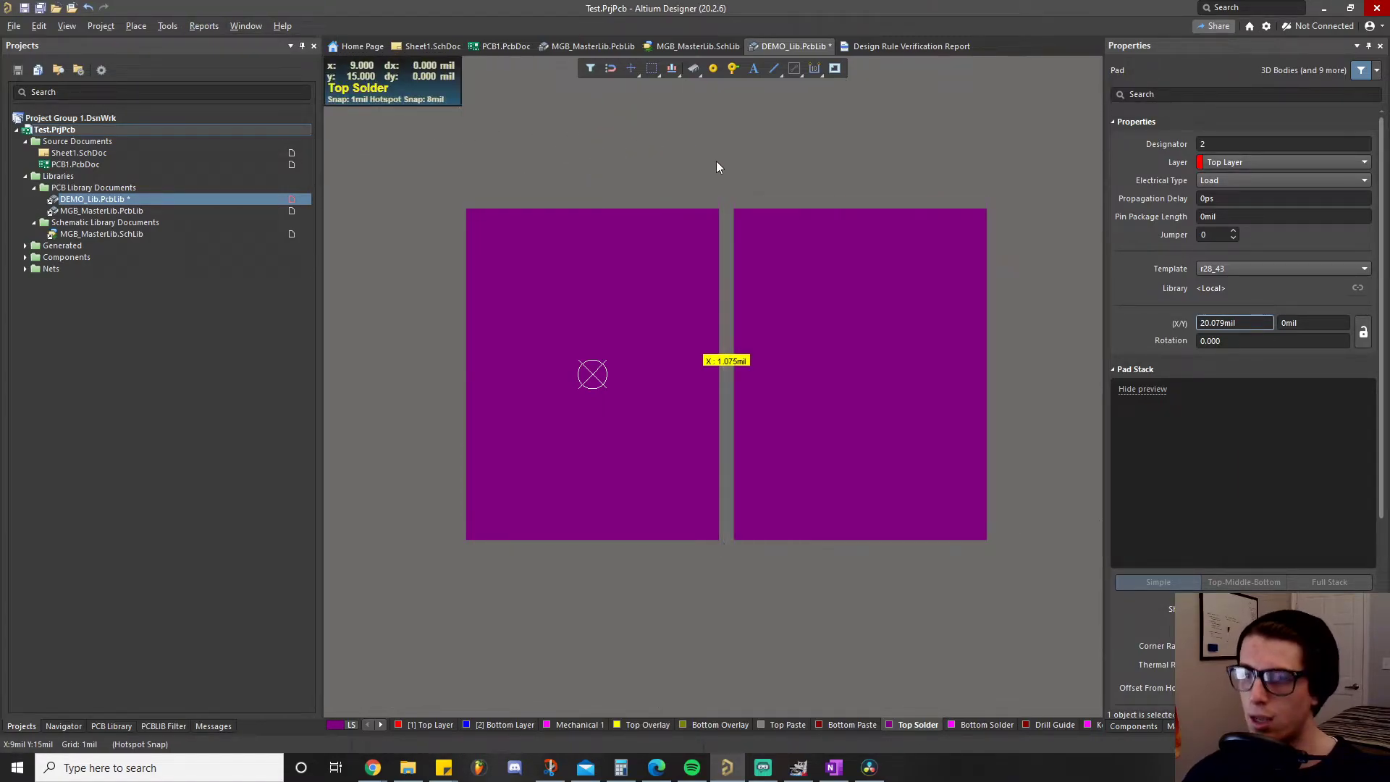
{"action": "left_click", "coordinate": [715, 166]}
{"action": "scroll", "coordinate": [700, 395], "scroll_direction": "up", "scroll_amount": 1, "text": "ctrl"}
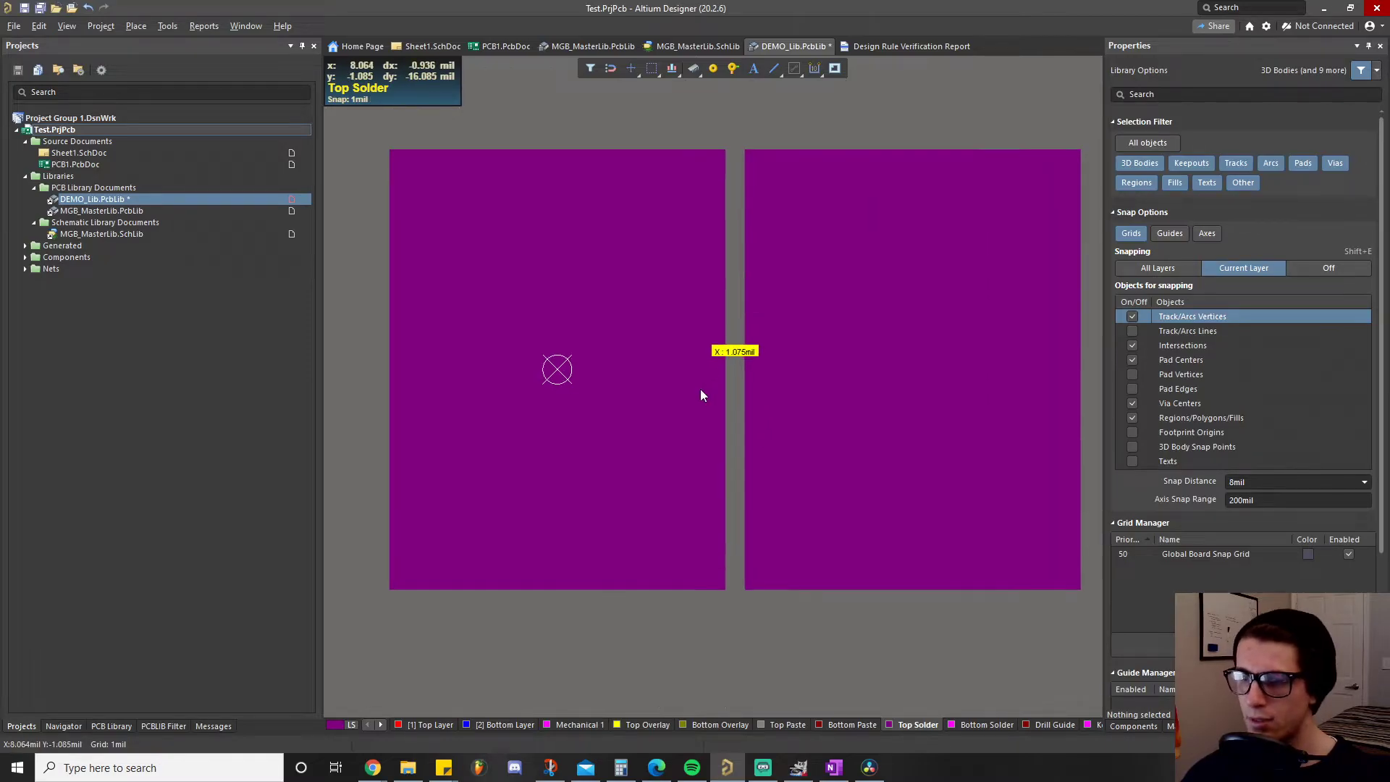
{"action": "scroll", "coordinate": [701, 396], "scroll_direction": "up", "scroll_amount": 1, "text": "ctrl"}
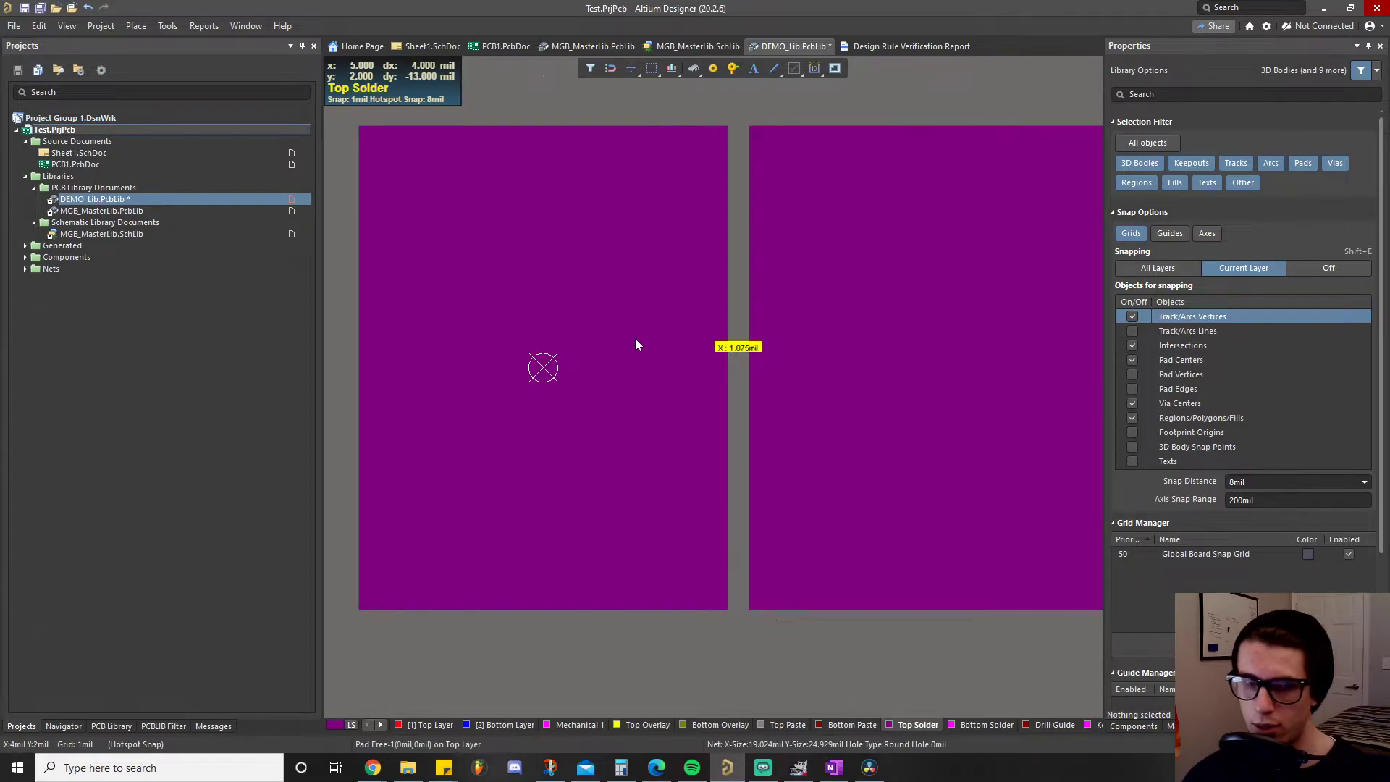
{"action": "scroll", "coordinate": [675, 357], "scroll_direction": "down", "scroll_amount": 1, "text": "ctrl"}
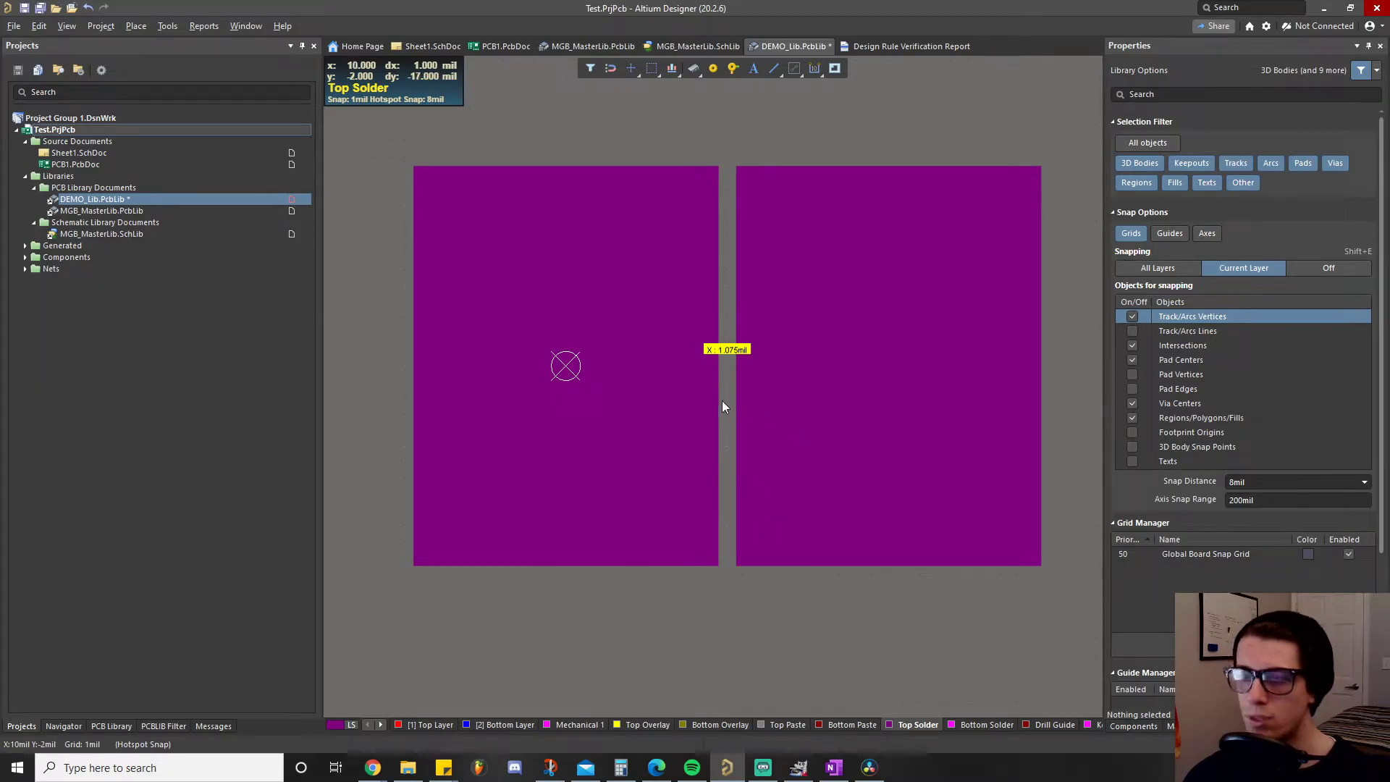
{"action": "scroll", "coordinate": [727, 398], "scroll_direction": "down", "scroll_amount": 2, "text": "ctrl"}
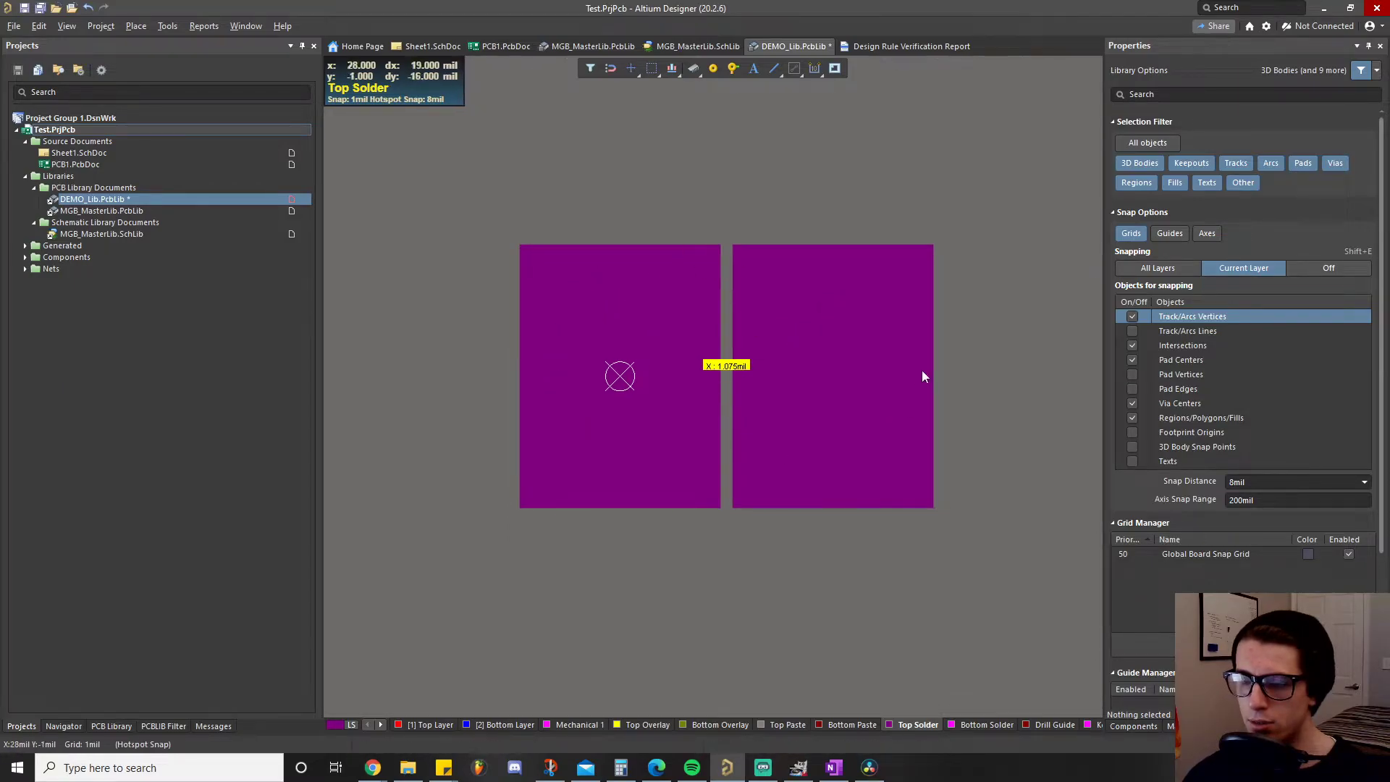
On Top Layer, give pad 1 a manual top solder mask expansion of 0
{"action": "left_click", "coordinate": [428, 725]}
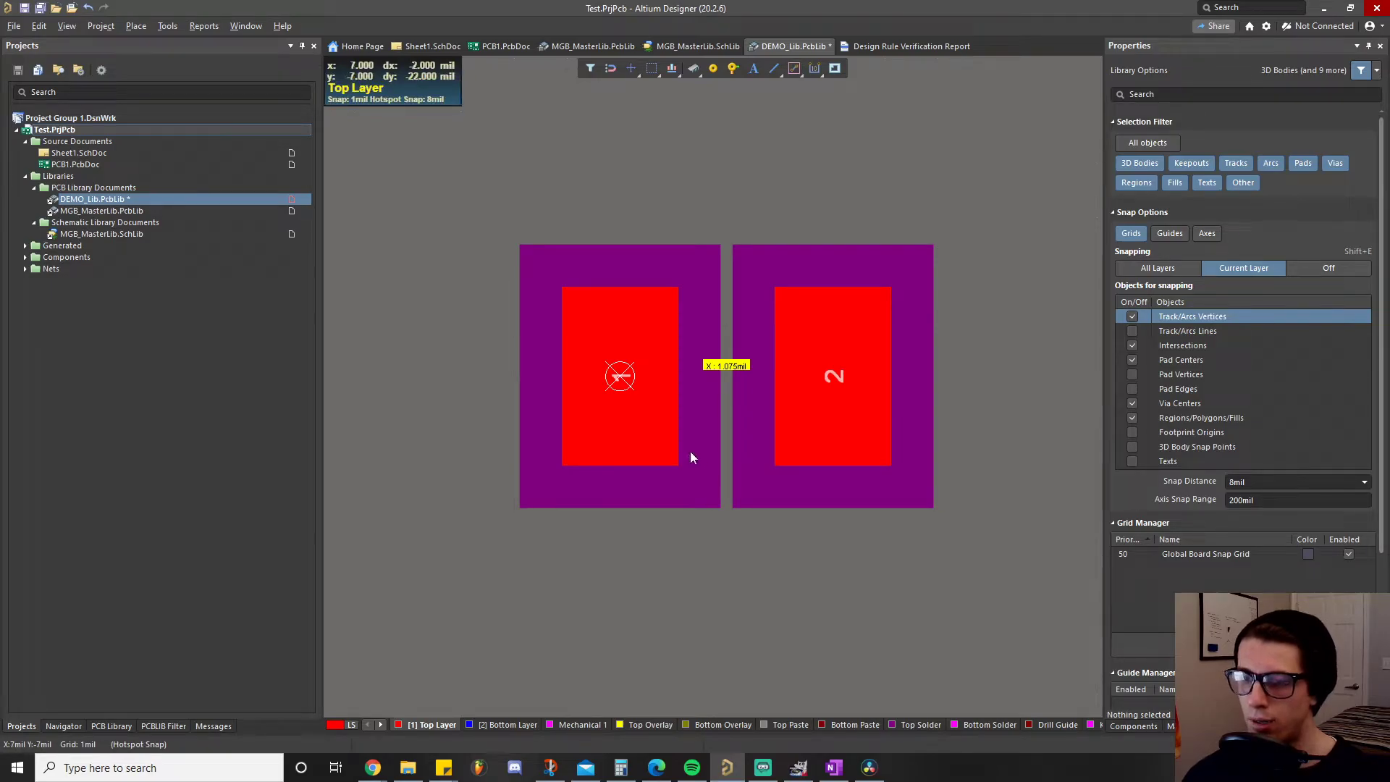
{"action": "left_click", "coordinate": [620, 375]}
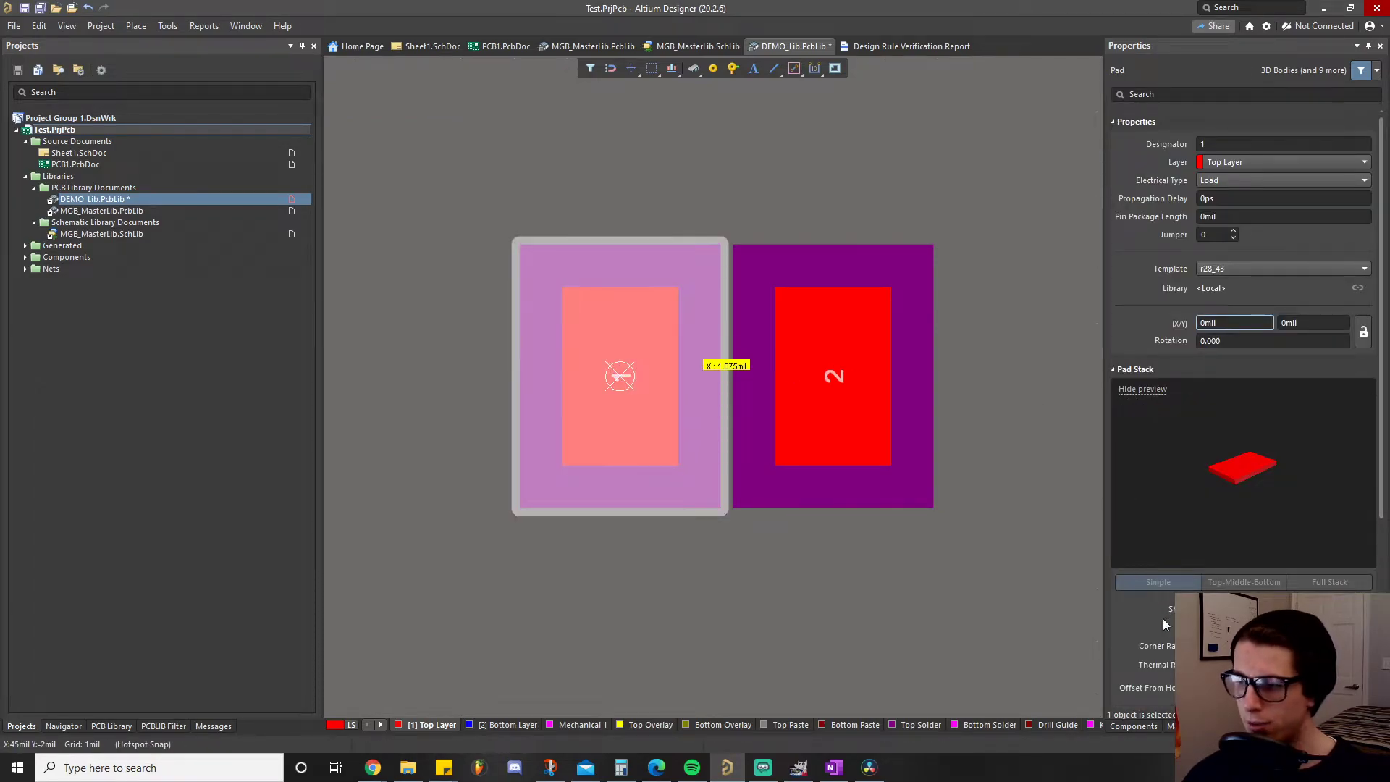
{"action": "scroll", "coordinate": [1157, 610], "scroll_direction": "down", "scroll_amount": 3}
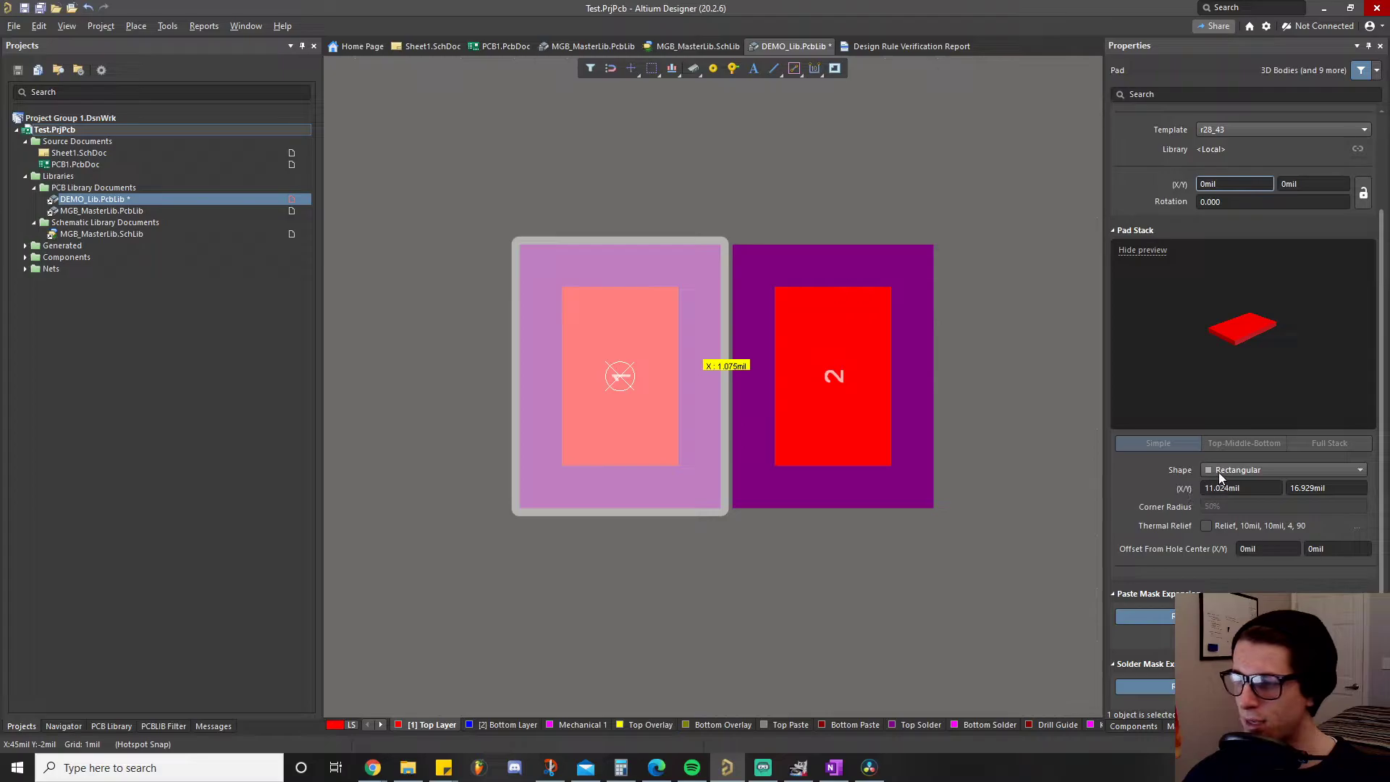
{"action": "scroll", "coordinate": [1145, 506], "scroll_direction": "down", "scroll_amount": 3}
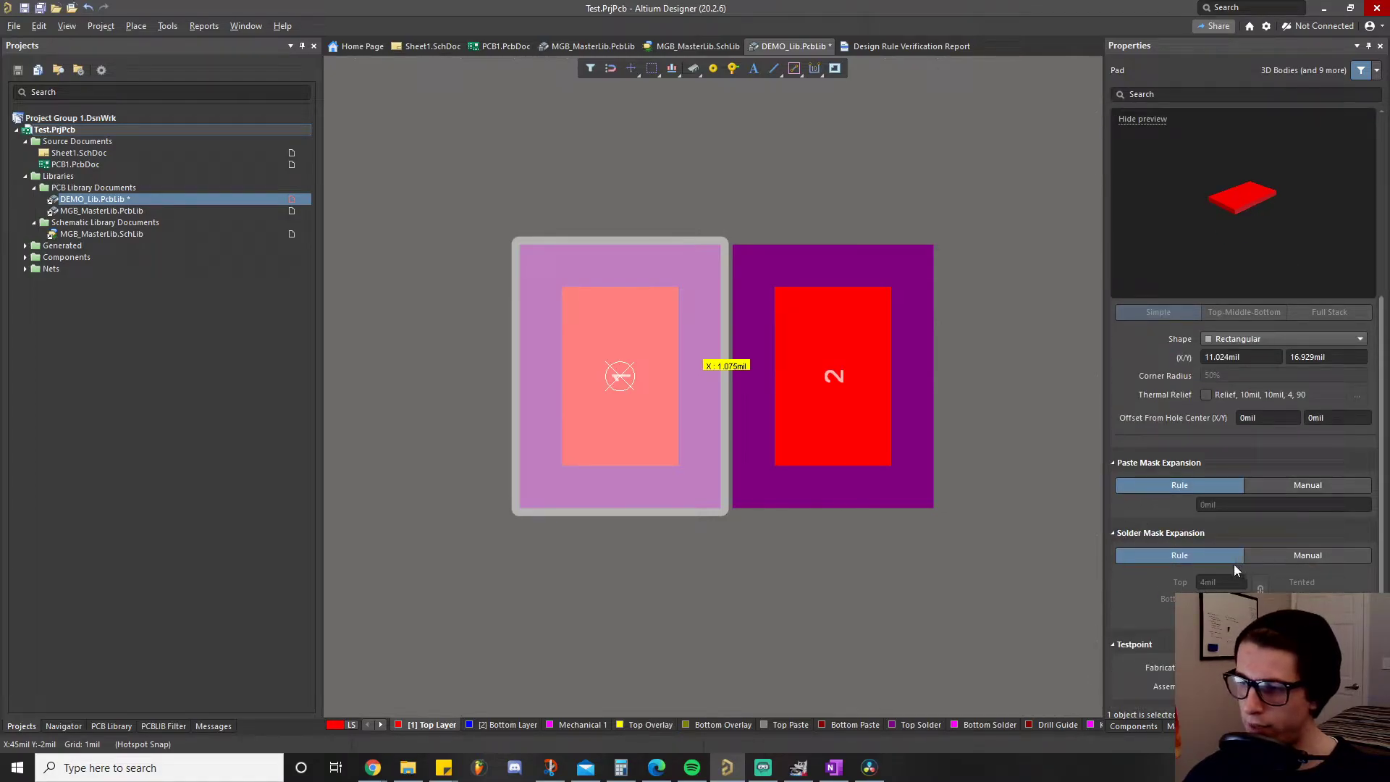
{"action": "left_click", "coordinate": [1280, 556]}
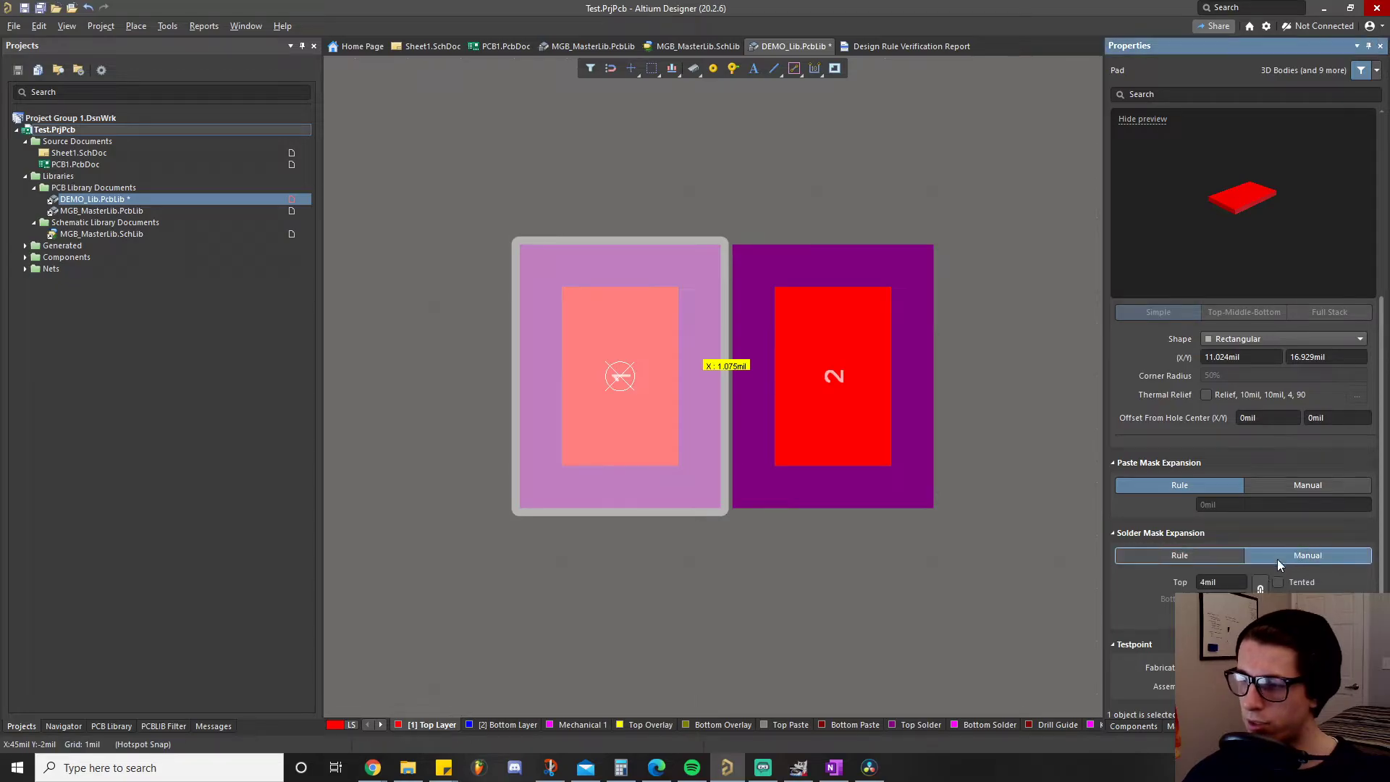
{"action": "left_click", "coordinate": [1222, 582]}
{"action": "type", "text": "0"}
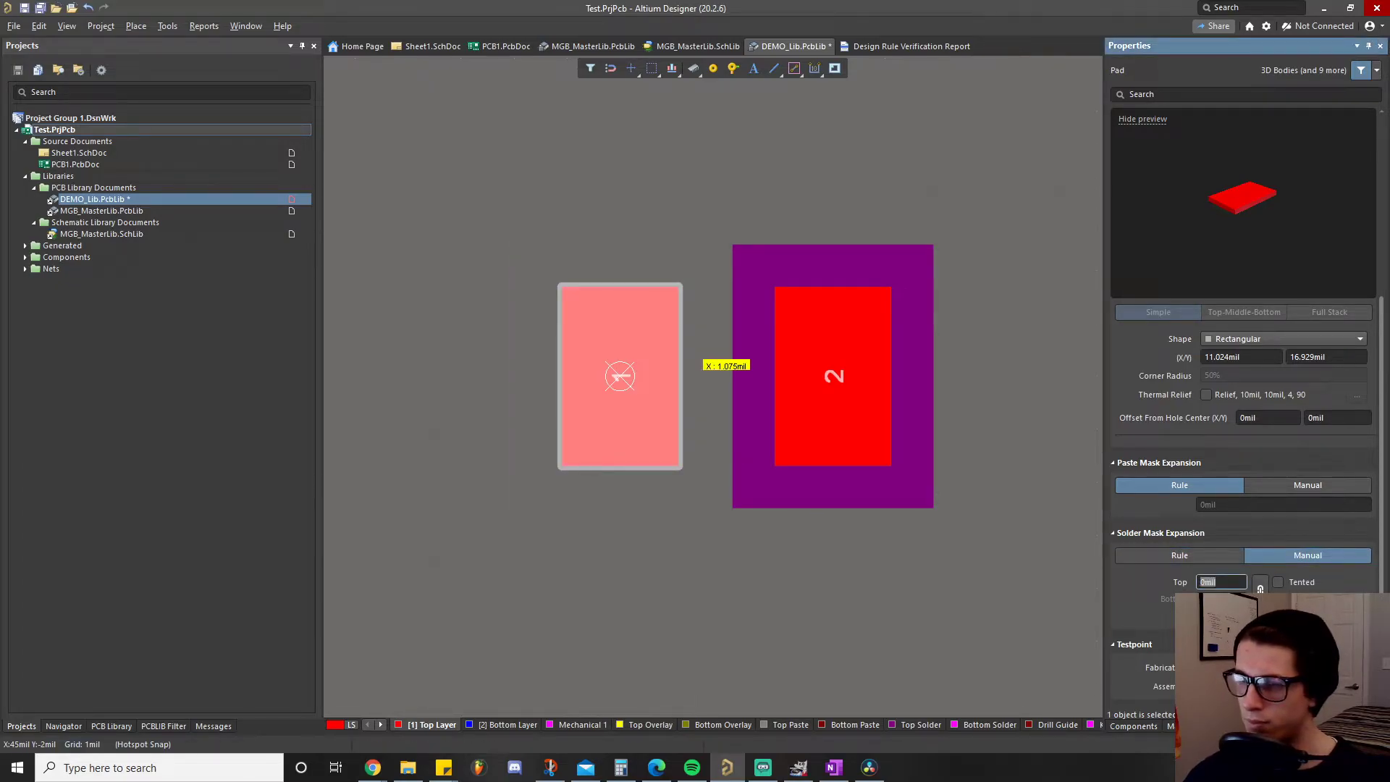
Give pad 2 a manual top solder mask expansion of 0mil
{"action": "left_click", "coordinate": [878, 397]}
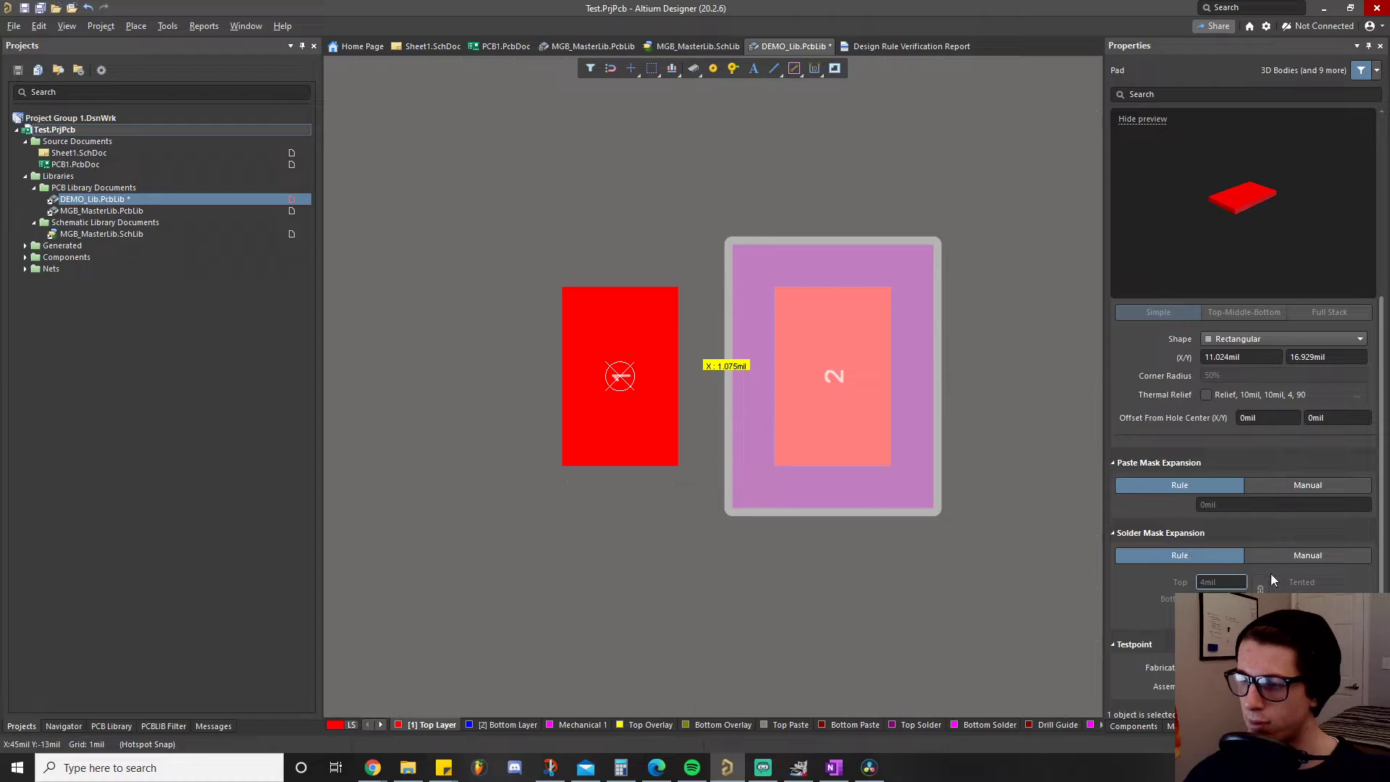
{"action": "left_click", "coordinate": [1306, 553]}
{"action": "left_click", "coordinate": [1227, 582]}
{"action": "type", "text": "0"}
{"action": "key", "text": "Return"}
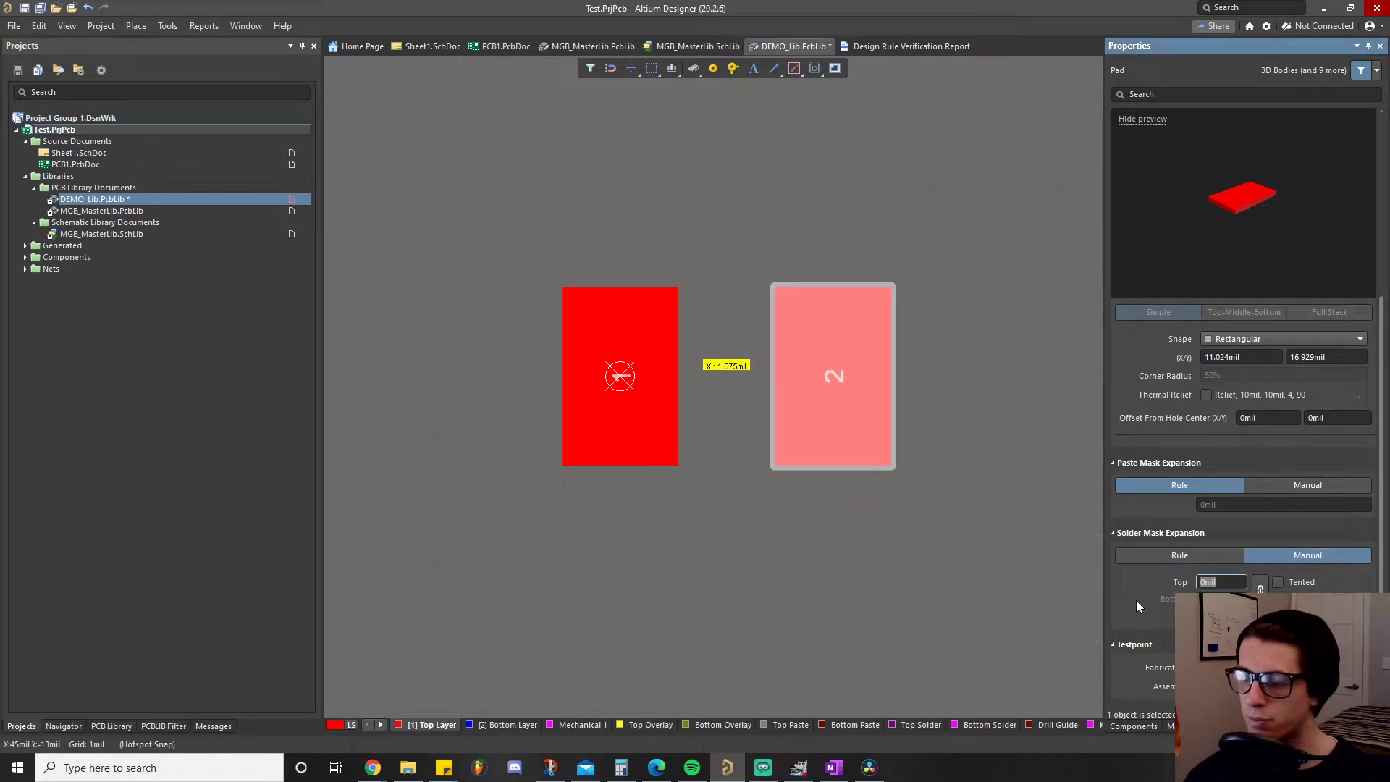
{"action": "left_click", "coordinate": [850, 589]}
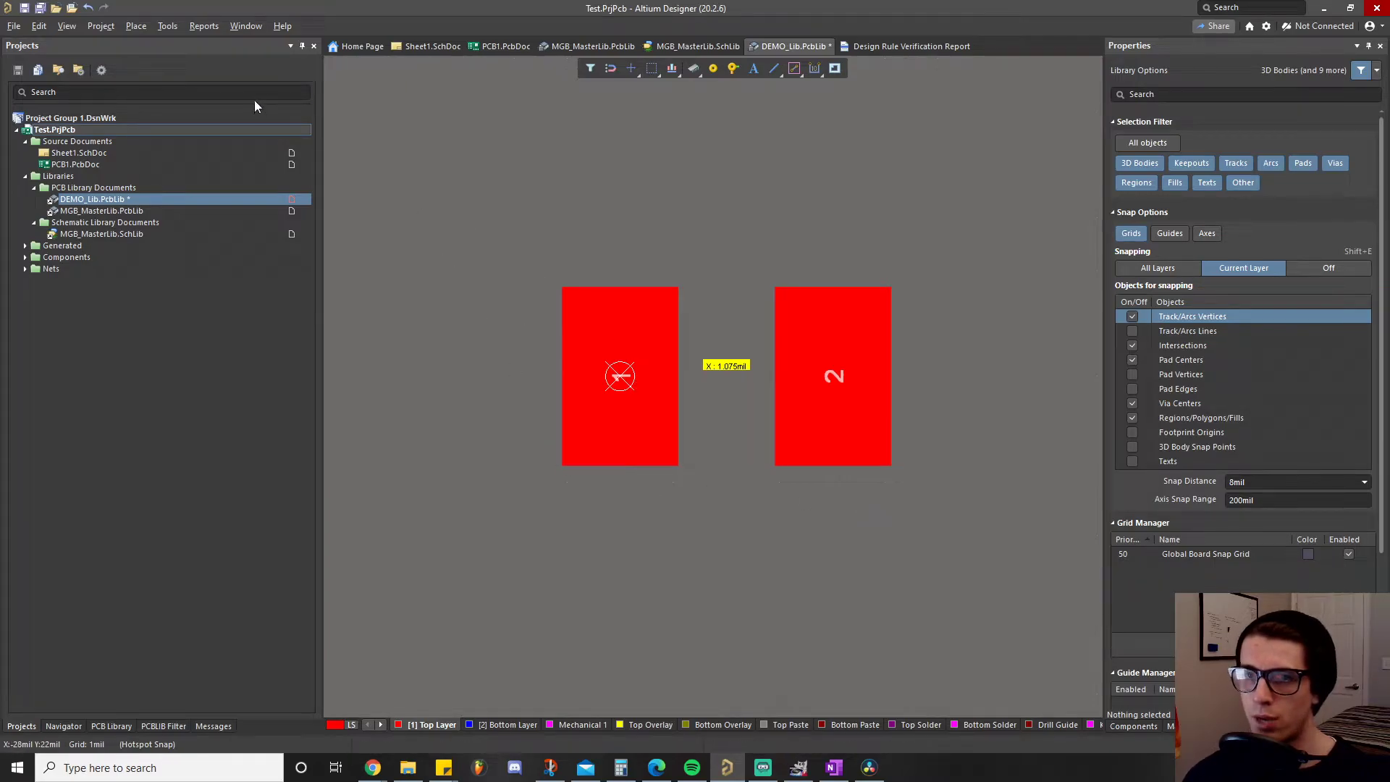
Switch to the Top Solder layer and clear the pad selection
{"action": "left_click", "coordinate": [920, 725]}
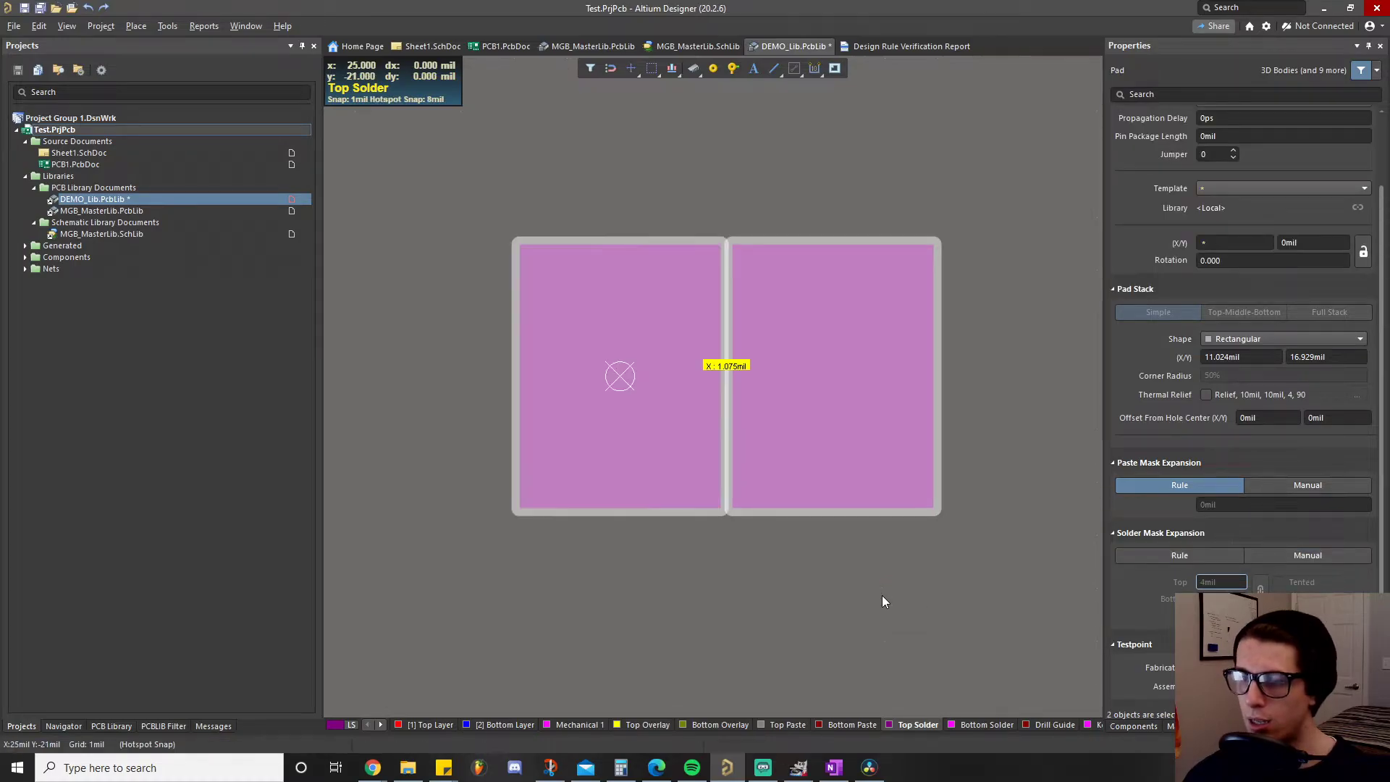
{"action": "scroll", "coordinate": [879, 590], "scroll_direction": "down", "scroll_amount": 3}
{"action": "left_click", "coordinate": [811, 681]}
{"action": "scroll", "coordinate": [862, 569], "scroll_direction": "up", "scroll_amount": 3}
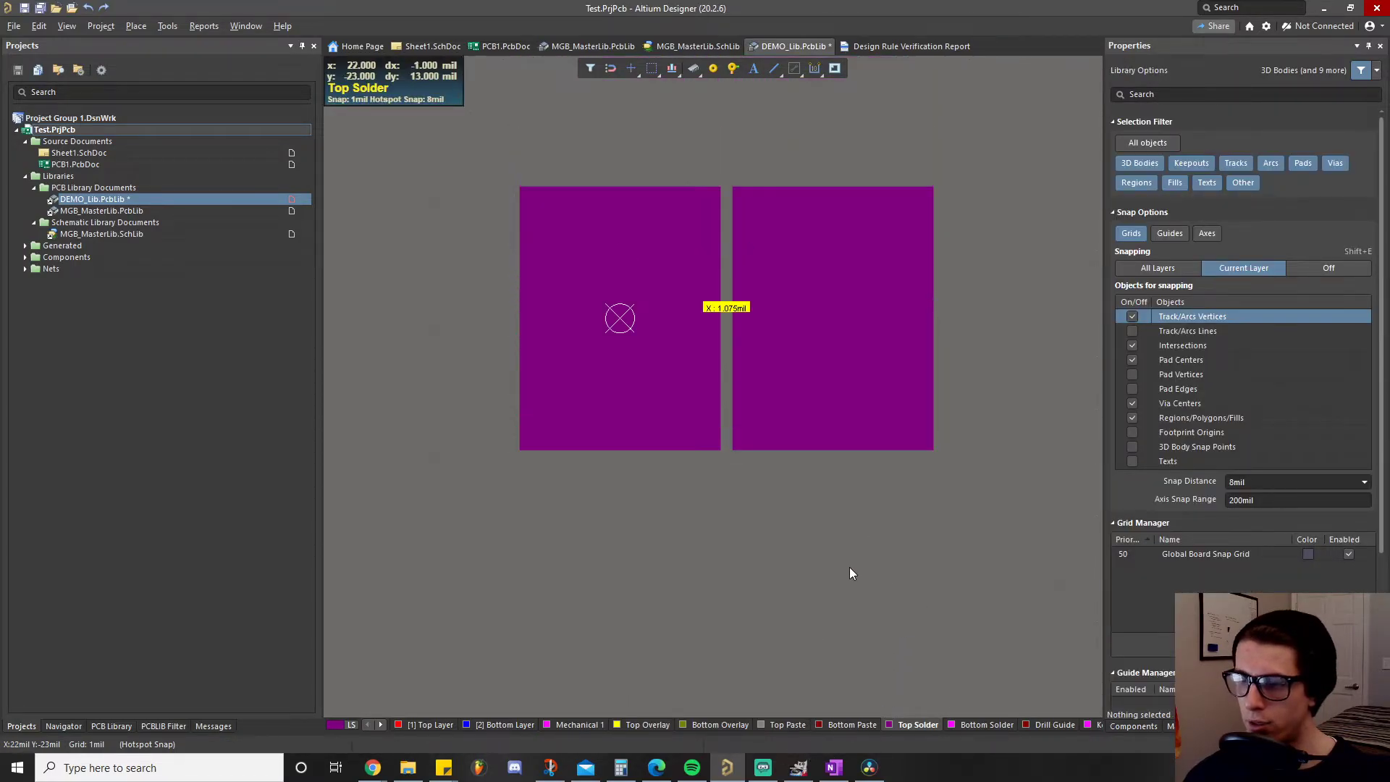
{"action": "left_click", "coordinate": [135, 27]}
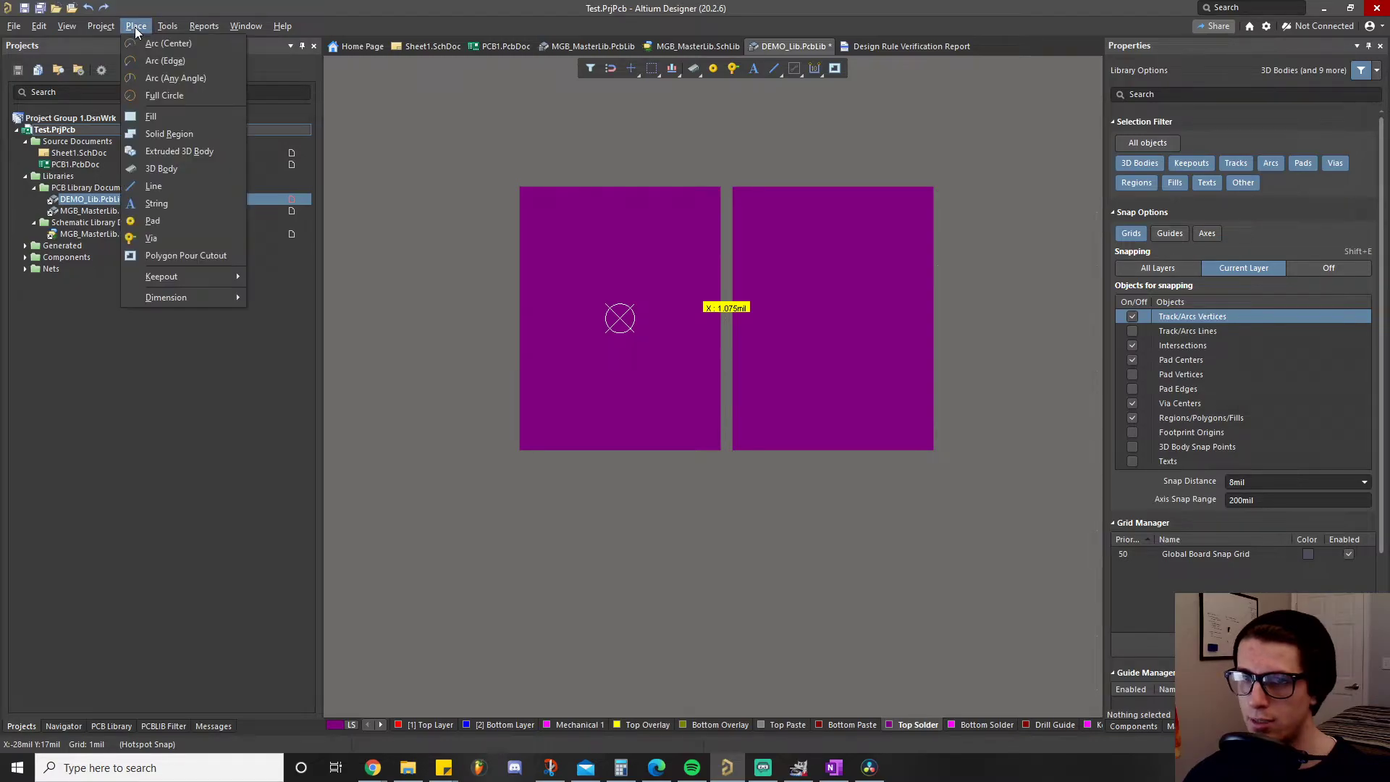
{"action": "left_click", "coordinate": [162, 116]}
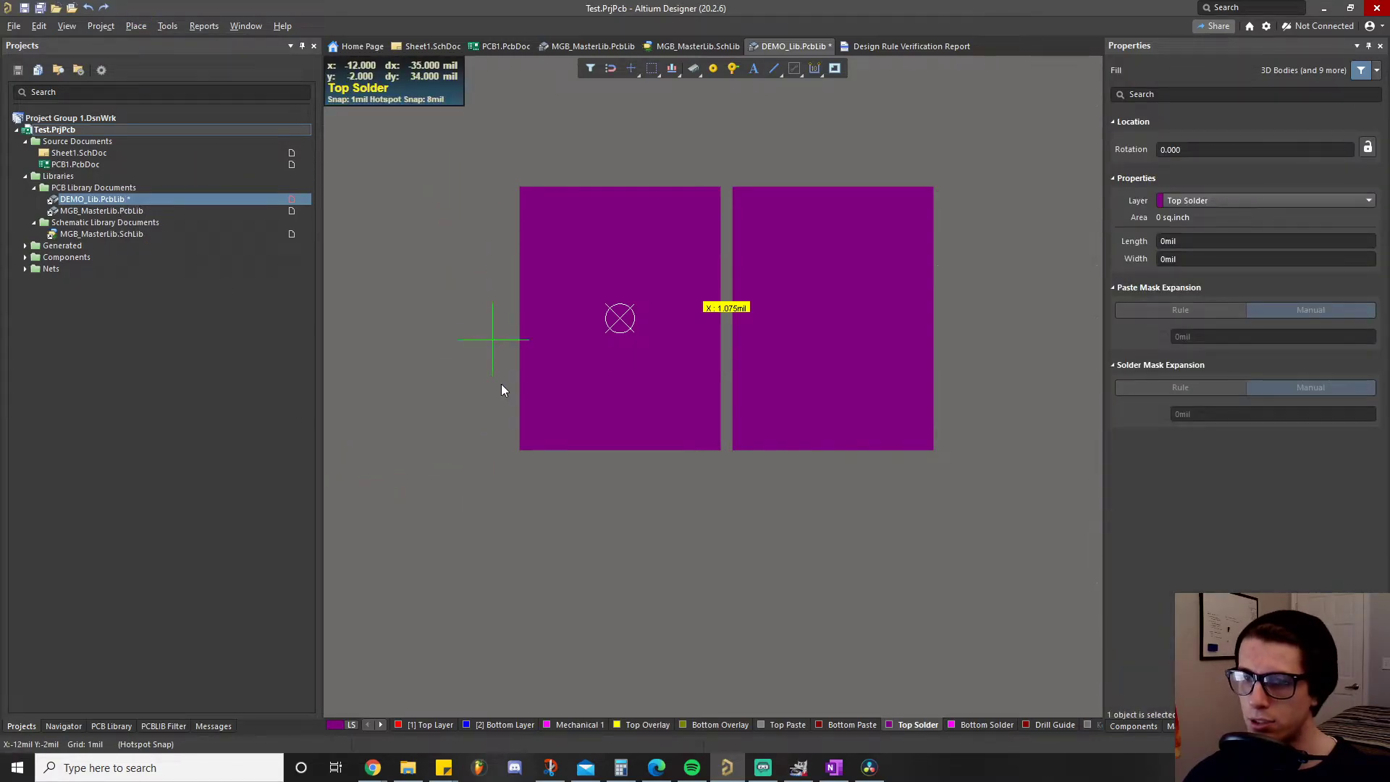
{"action": "right_click_drag", "start_coordinate": [740, 343], "coordinate": [463, 445]}
{"action": "scroll", "coordinate": [654, 301], "scroll_direction": "up", "scroll_amount": 2, "text": "ctrl"}
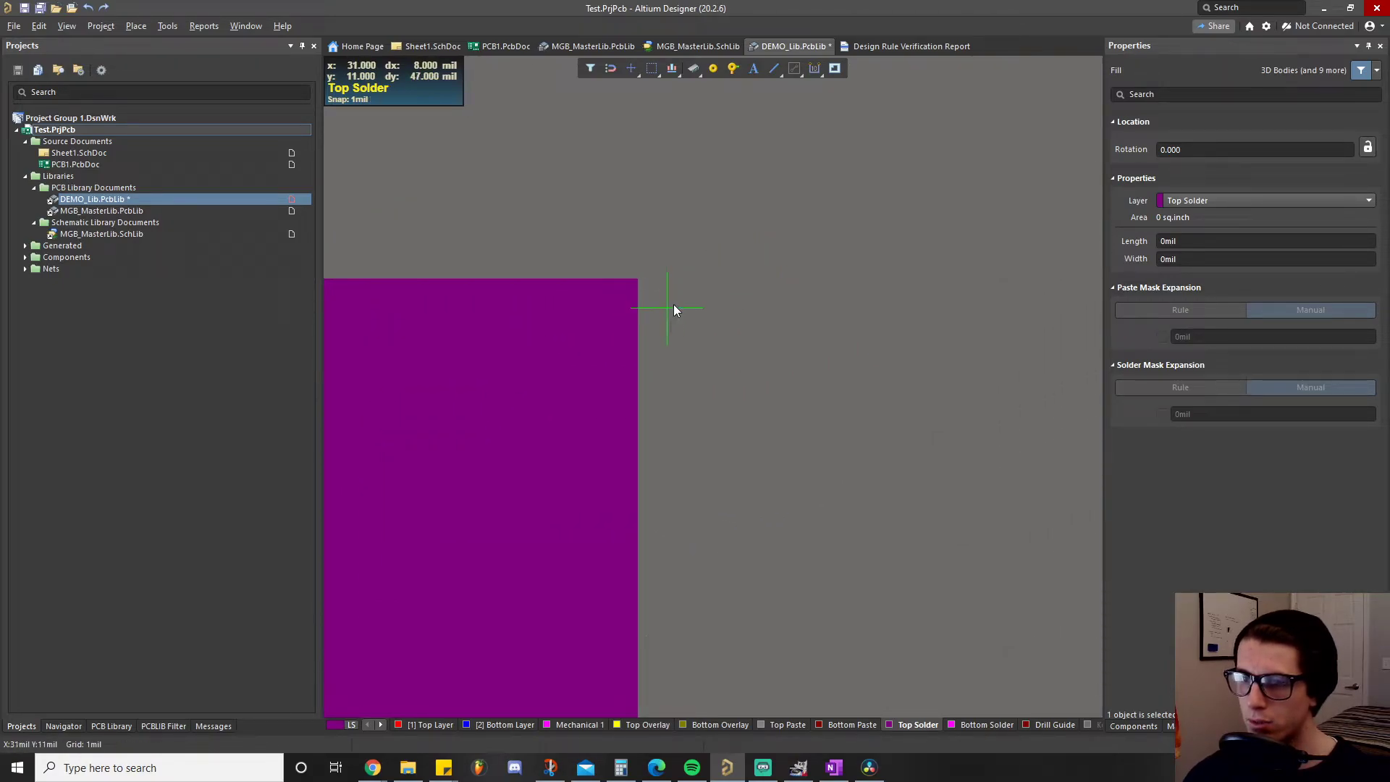
{"action": "scroll", "coordinate": [673, 310], "scroll_direction": "down", "scroll_amount": 4, "text": "ctrl"}
{"action": "key", "text": "Escape"}
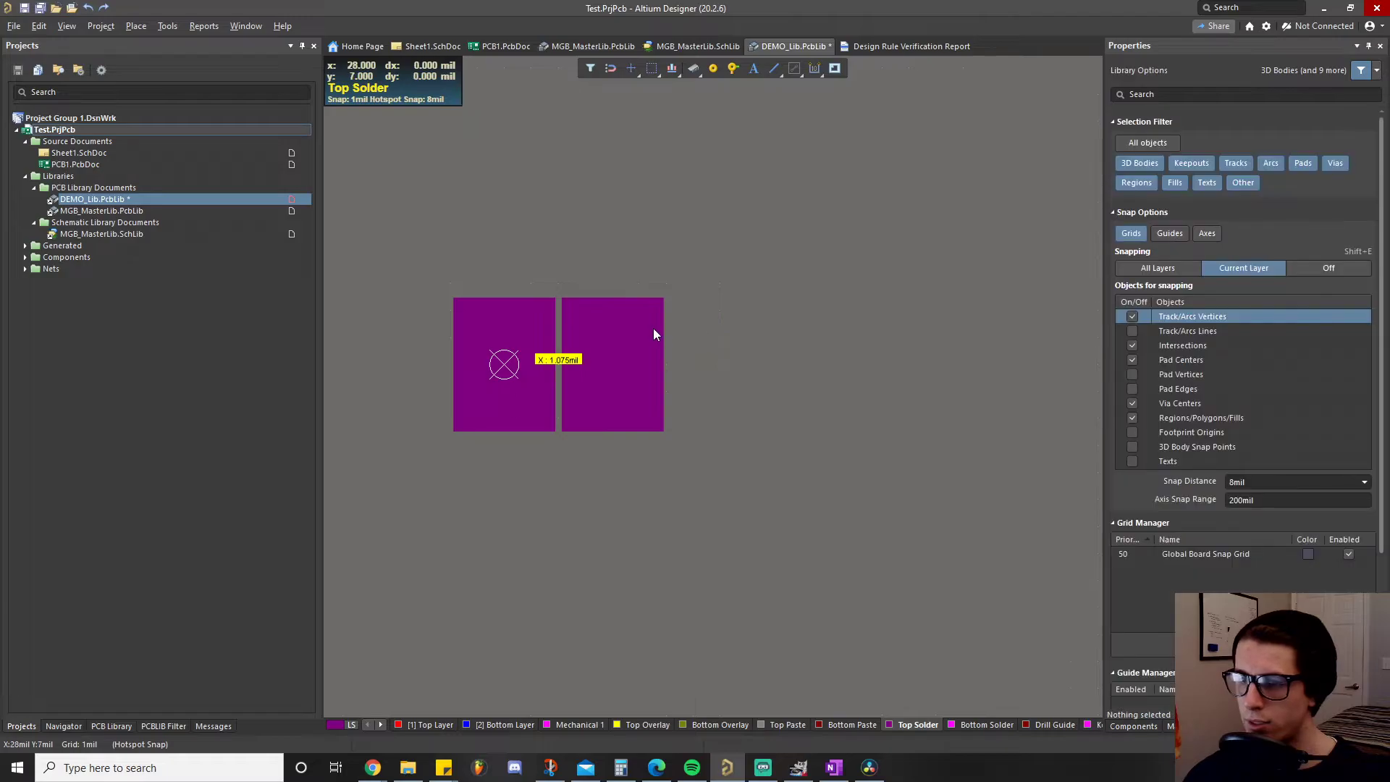
Draw a thin Top Solder fill from the right pad's top-right corner down to its bottom
{"action": "left_click", "coordinate": [628, 346]}
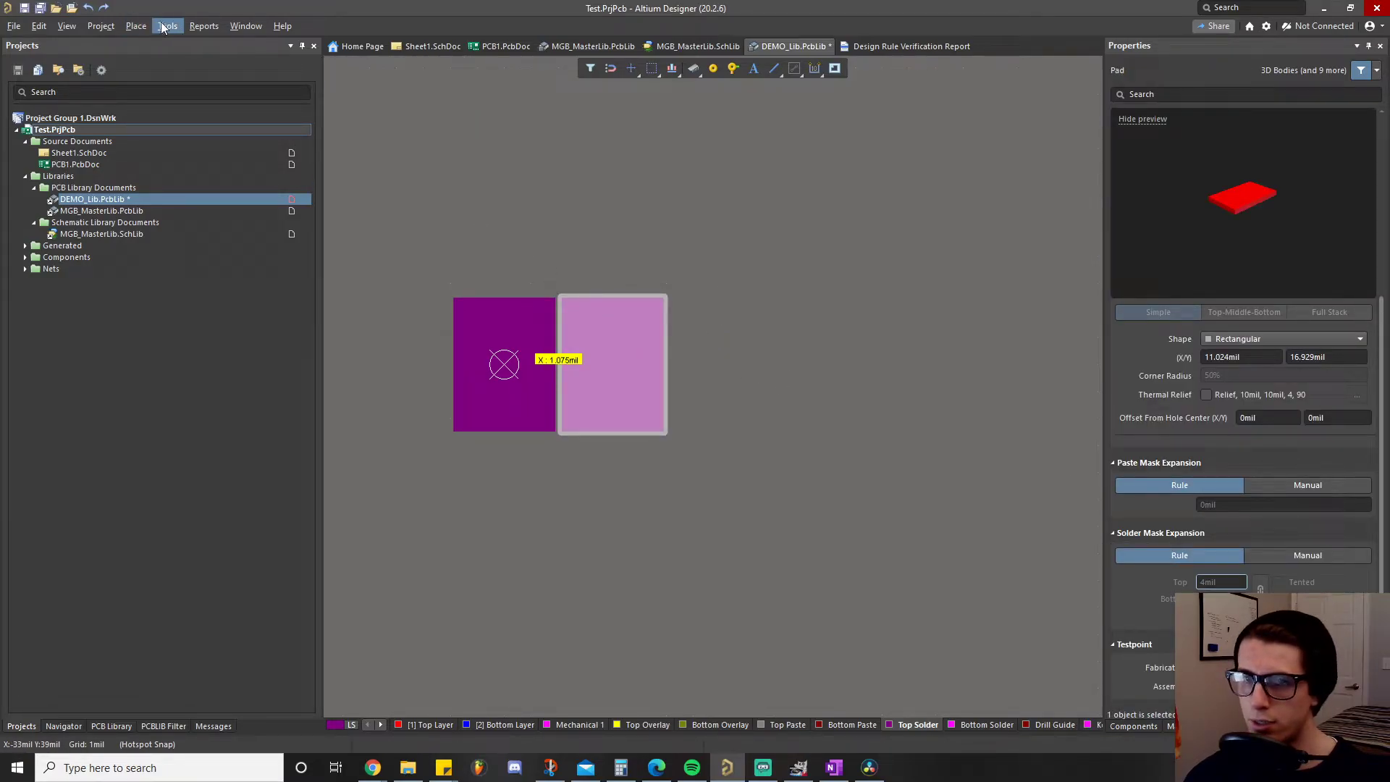
{"action": "left_click", "coordinate": [137, 27]}
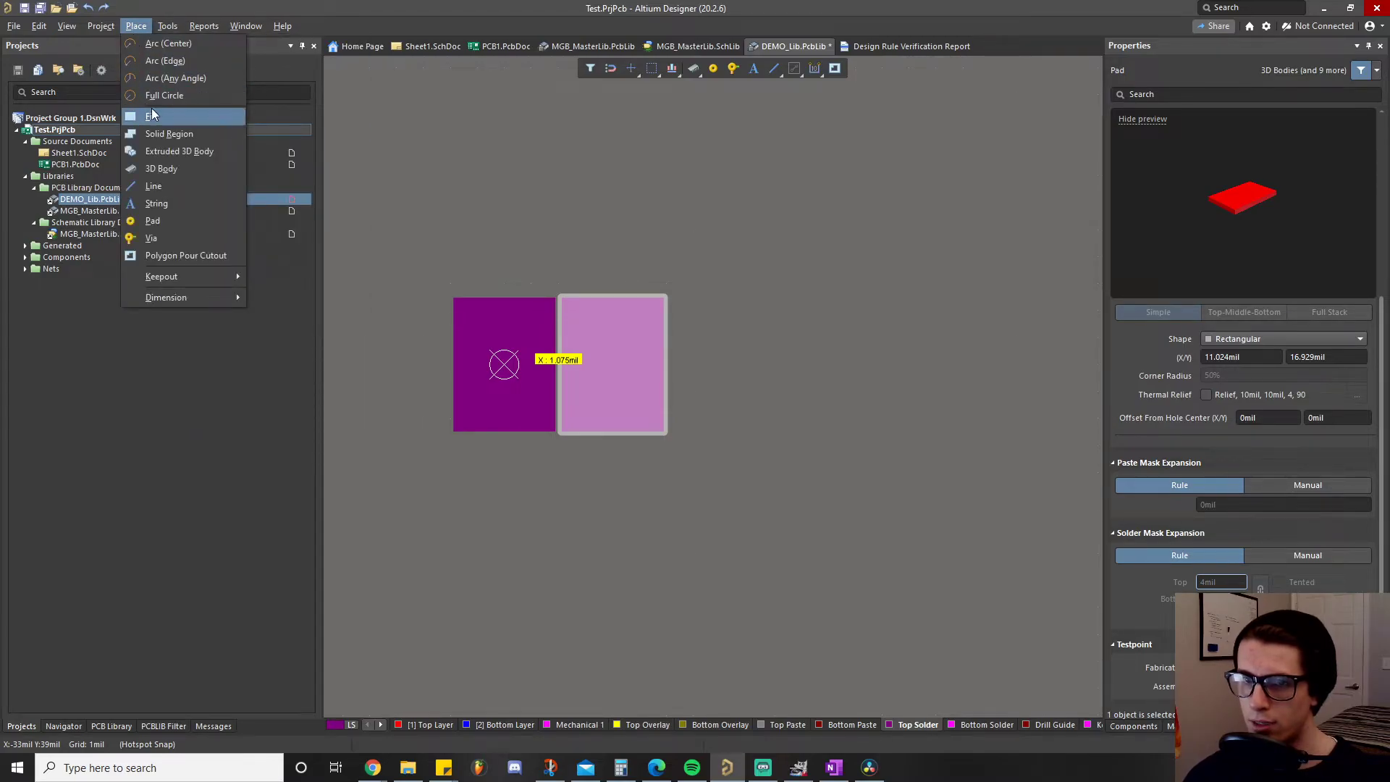
{"action": "left_click", "coordinate": [151, 116]}
{"action": "scroll", "coordinate": [675, 314], "scroll_direction": "up", "scroll_amount": 4, "text": "ctrl"}
{"action": "scroll", "coordinate": [659, 313], "scroll_direction": "up", "scroll_amount": 5, "text": "ctrl"}
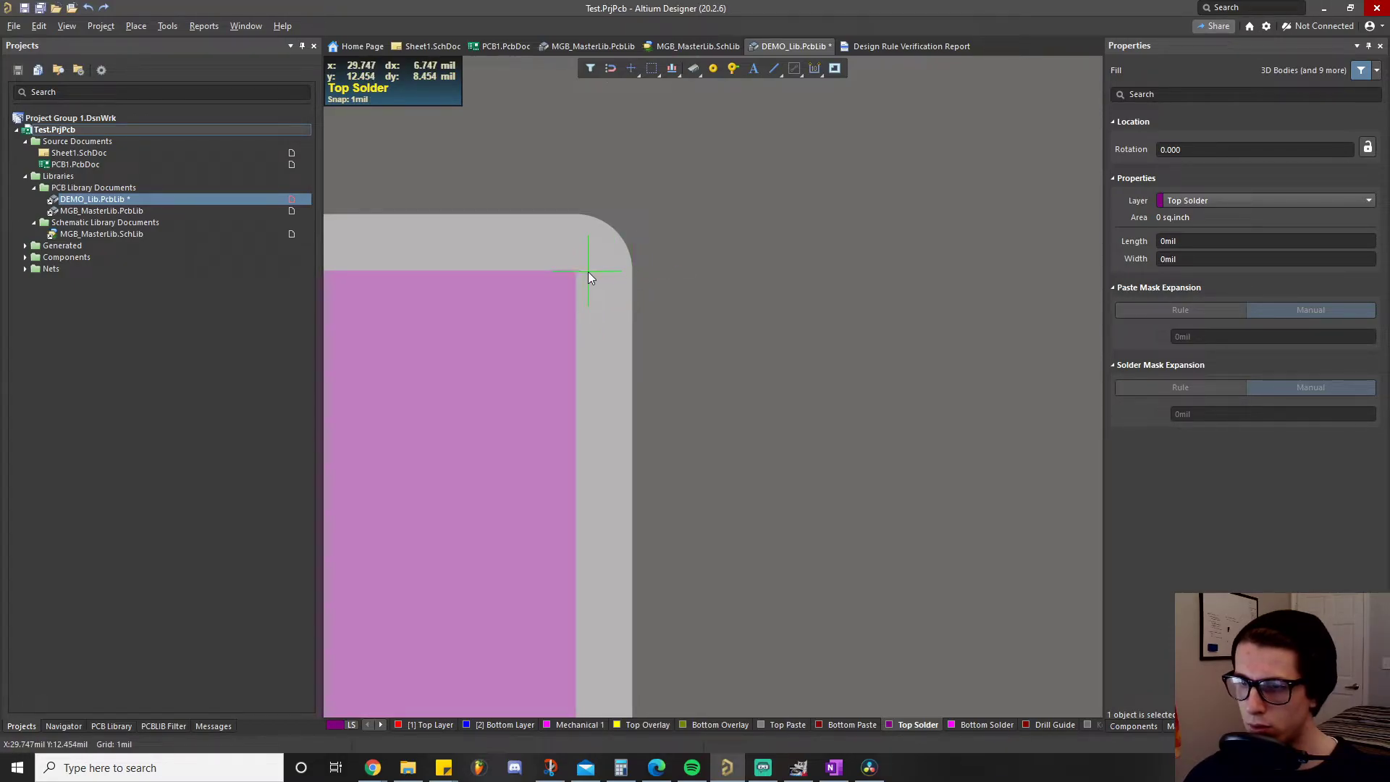
{"action": "left_click", "coordinate": [588, 271]}
{"action": "scroll", "coordinate": [582, 434], "scroll_direction": "down", "scroll_amount": 2}
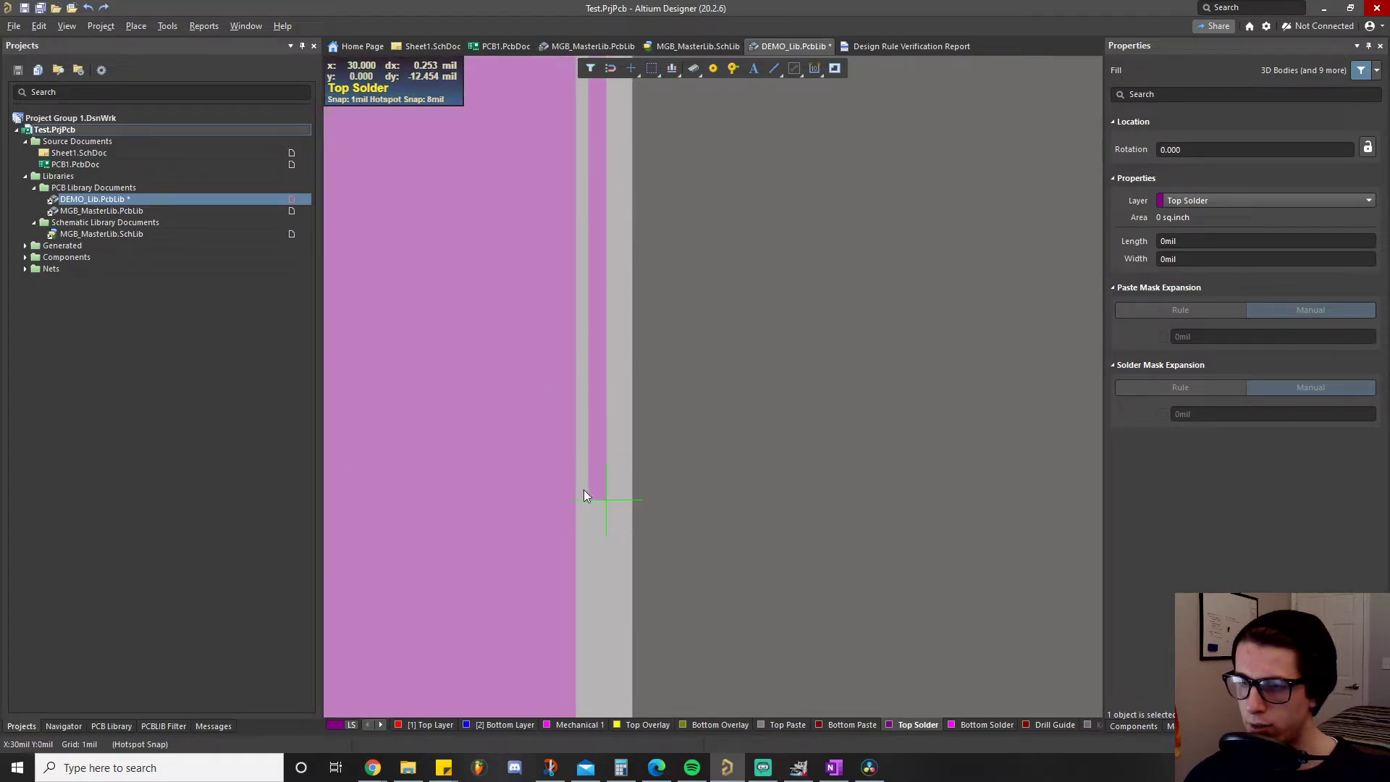
{"action": "scroll", "coordinate": [585, 484], "scroll_direction": "down", "scroll_amount": 3}
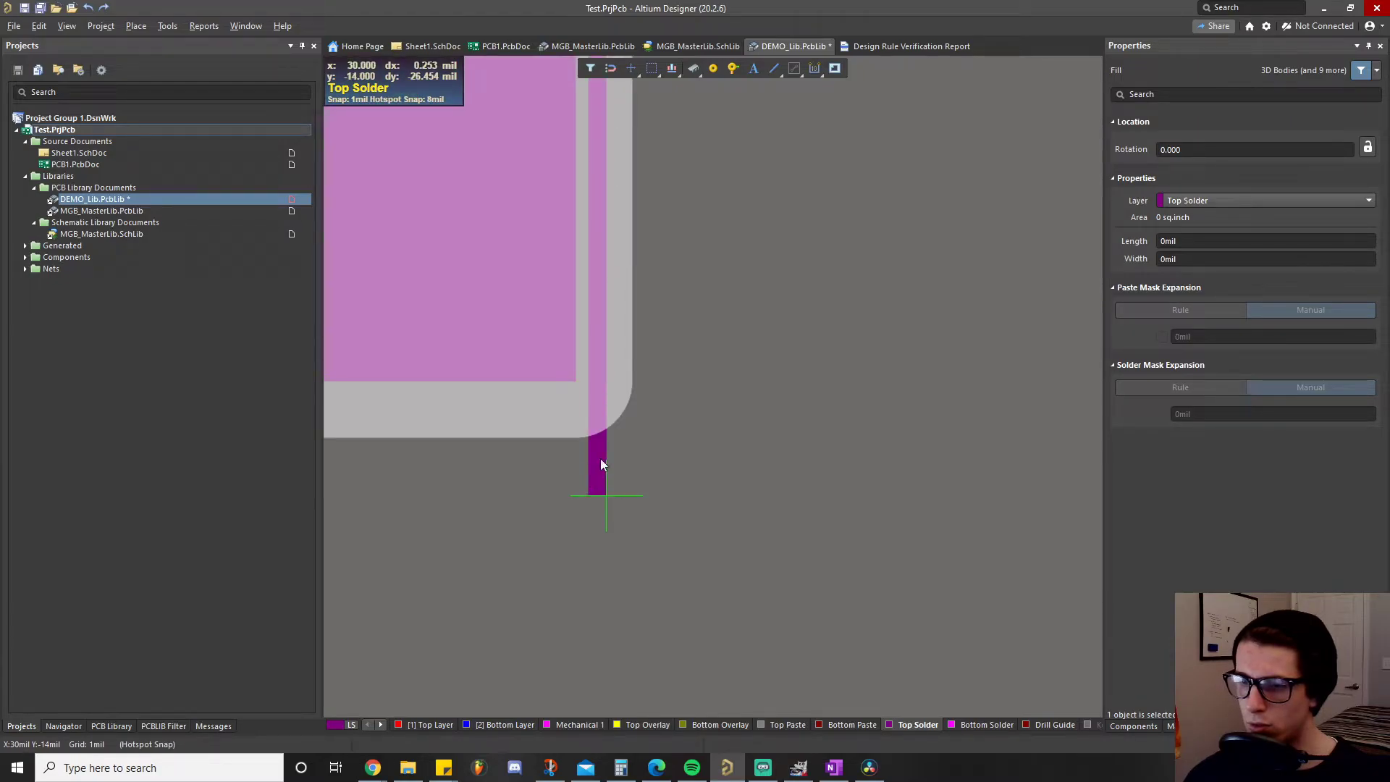
{"action": "left_click", "coordinate": [598, 381]}
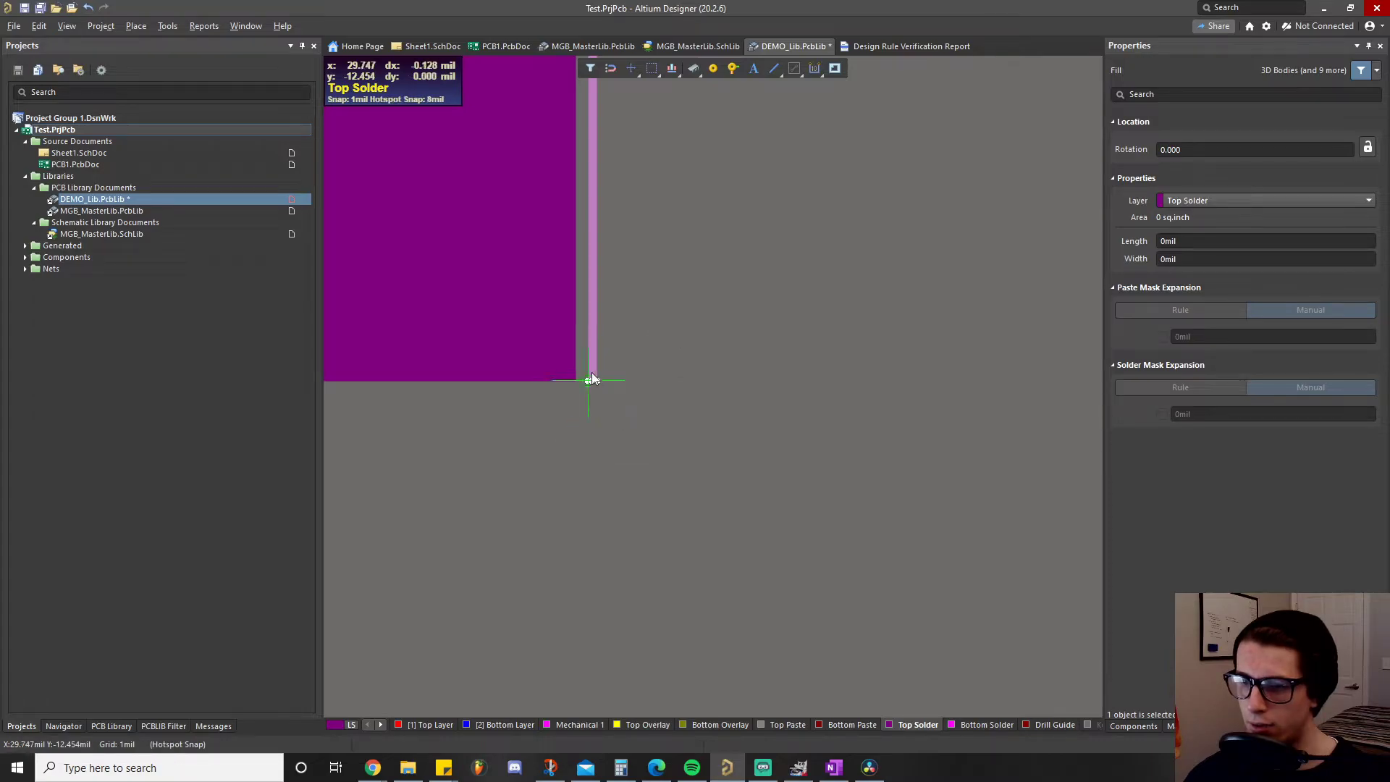
Finish the fill and stretch it to about 29.25 mil long
{"action": "right_click", "coordinate": [592, 382]}
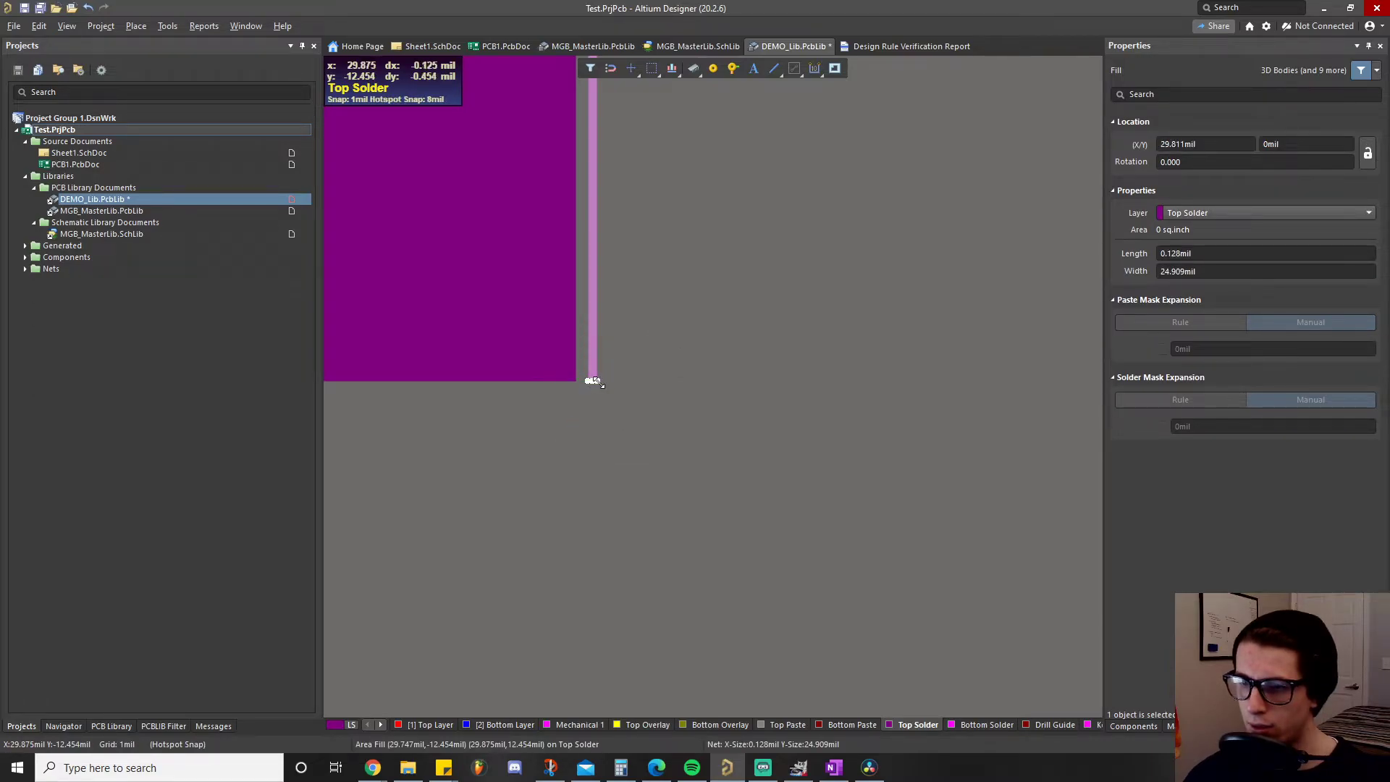
{"action": "left_click_drag", "start_coordinate": [592, 382], "coordinate": [1018, 384]}
{"action": "scroll", "coordinate": [945, 414], "scroll_direction": "down", "scroll_amount": 4, "text": "ctrl"}
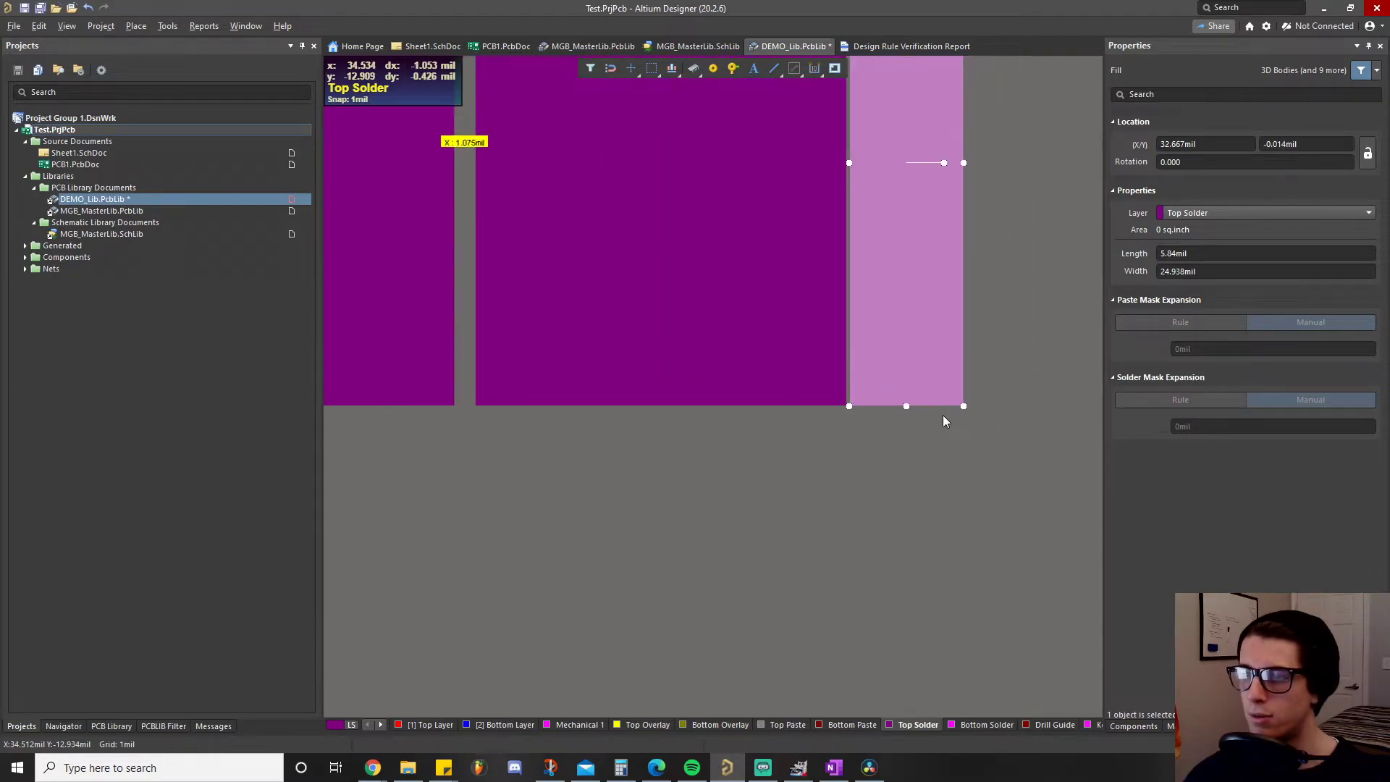
{"action": "right_click_drag", "start_coordinate": [878, 445], "coordinate": [680, 539]}
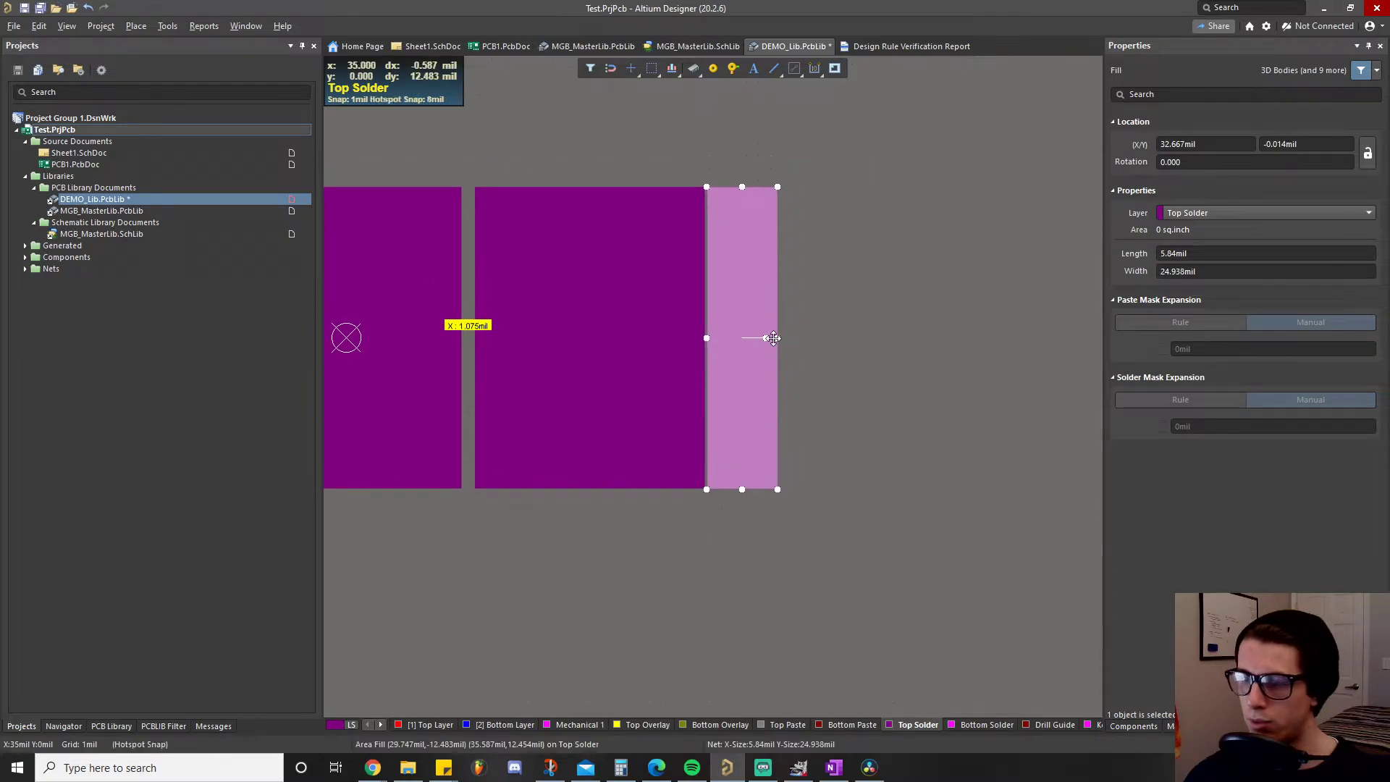
{"action": "left_click_drag", "start_coordinate": [779, 336], "coordinate": [1062, 337]}
{"action": "scroll", "coordinate": [915, 366], "scroll_direction": "down", "scroll_amount": 3, "text": "ctrl"}
Align the fill's corner with the pad and extend it to 39.238 × 24.938 mil across both pads
{"action": "left_click_drag", "start_coordinate": [914, 332], "coordinate": [773, 289]}
{"action": "scroll", "coordinate": [659, 362], "scroll_direction": "up", "scroll_amount": 4, "text": "ctrl"}
{"action": "scroll", "coordinate": [536, 181], "scroll_direction": "up", "scroll_amount": 2, "text": "ctrl"}
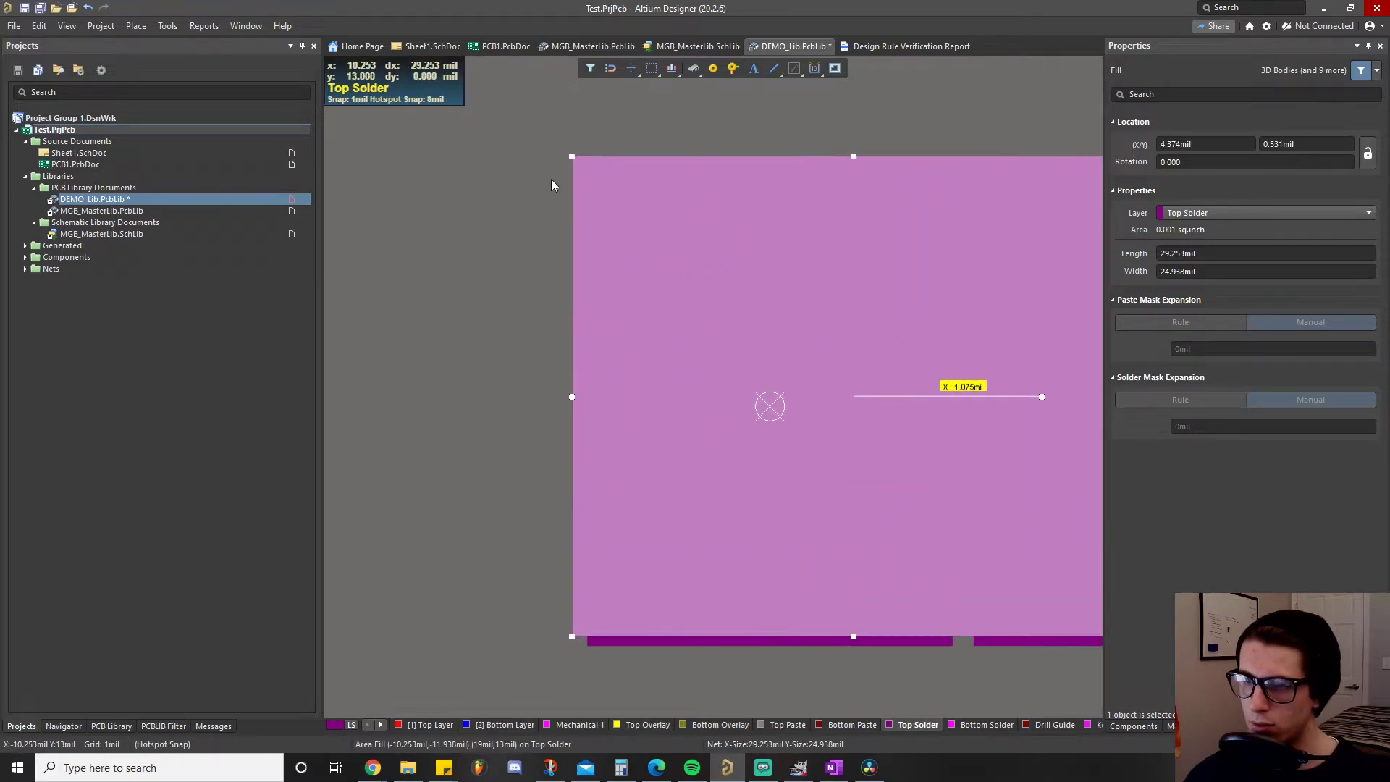
{"action": "right_click_drag", "start_coordinate": [536, 181], "coordinate": [560, 91]}
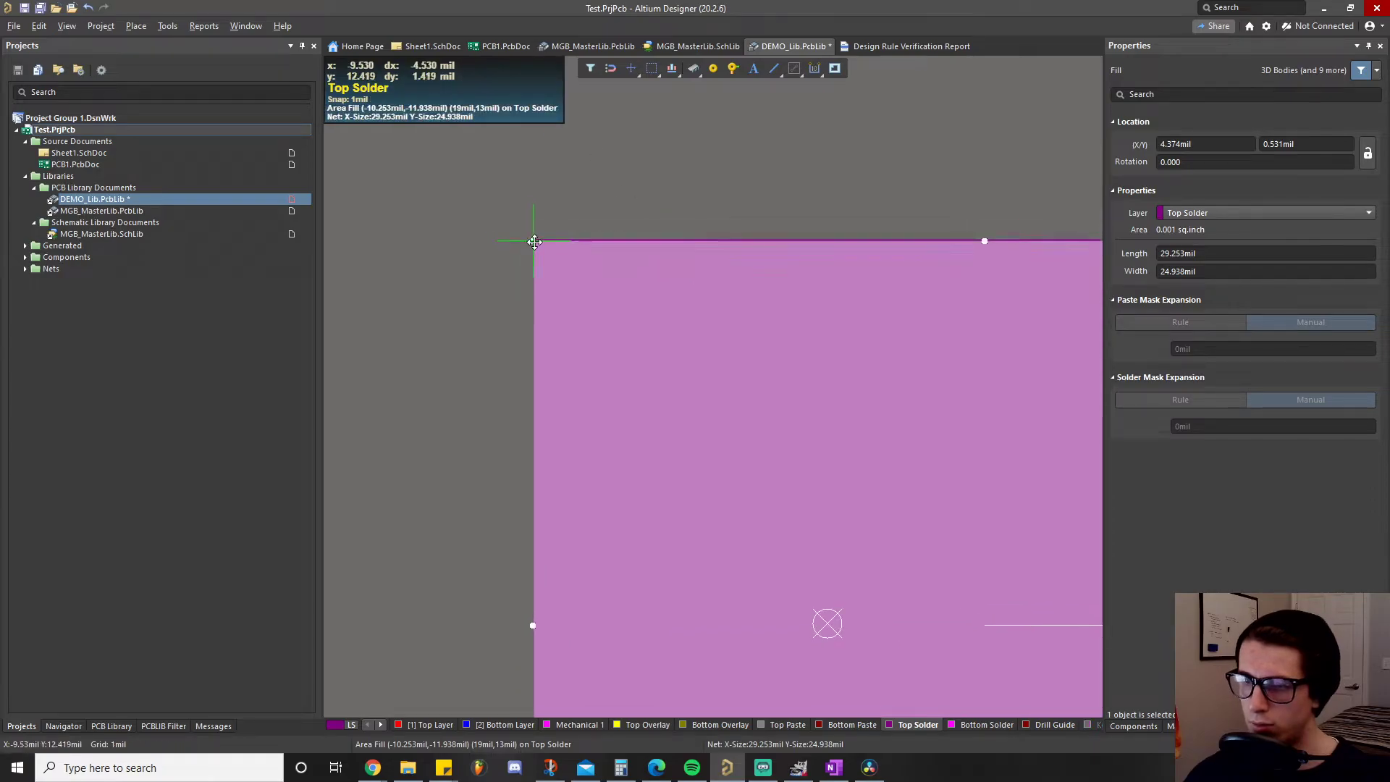
{"action": "left_click_drag", "start_coordinate": [535, 240], "coordinate": [557, 256]}
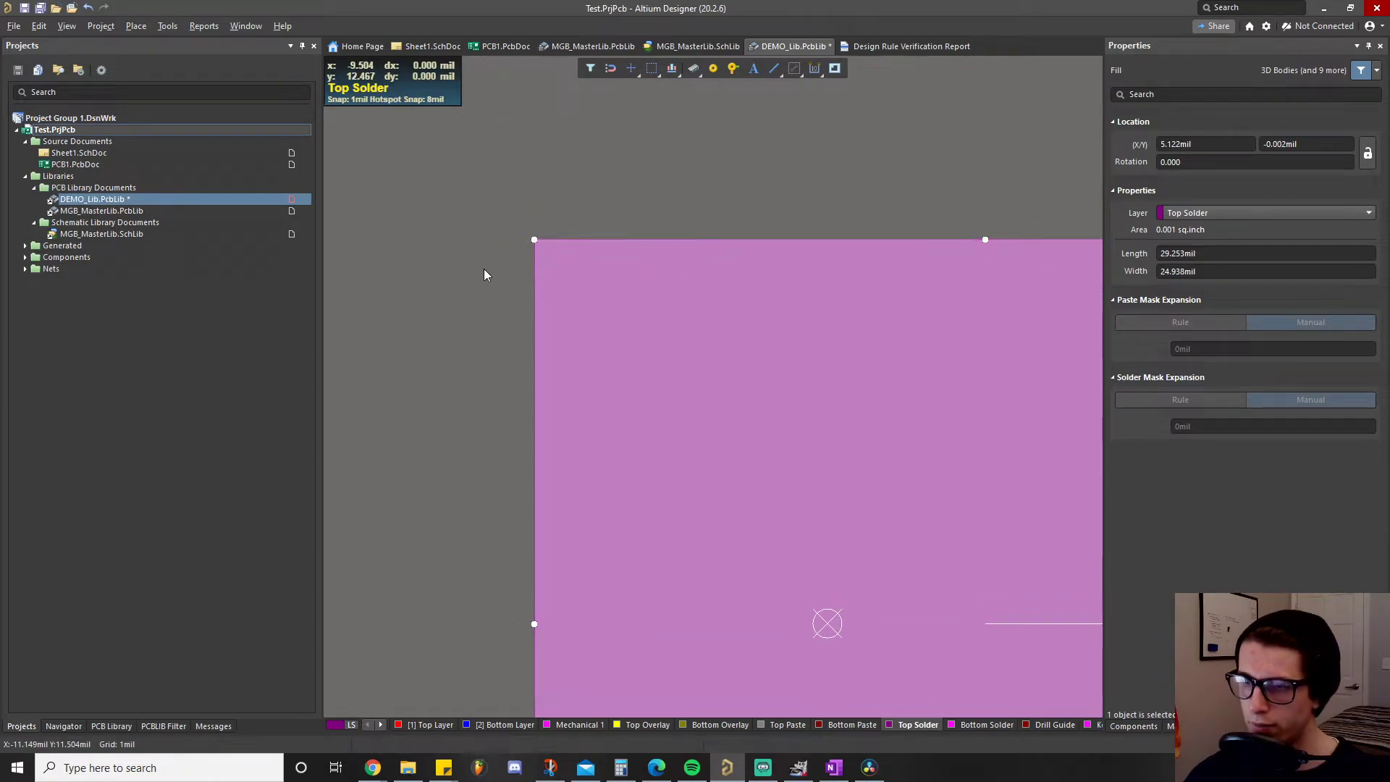
{"action": "scroll", "coordinate": [483, 273], "scroll_direction": "down", "scroll_amount": 3, "text": "ctrl"}
{"action": "scroll", "coordinate": [581, 366], "scroll_direction": "down", "scroll_amount": 2}
{"action": "scroll", "coordinate": [914, 376], "scroll_direction": "up", "scroll_amount": 1, "text": "ctrl"}
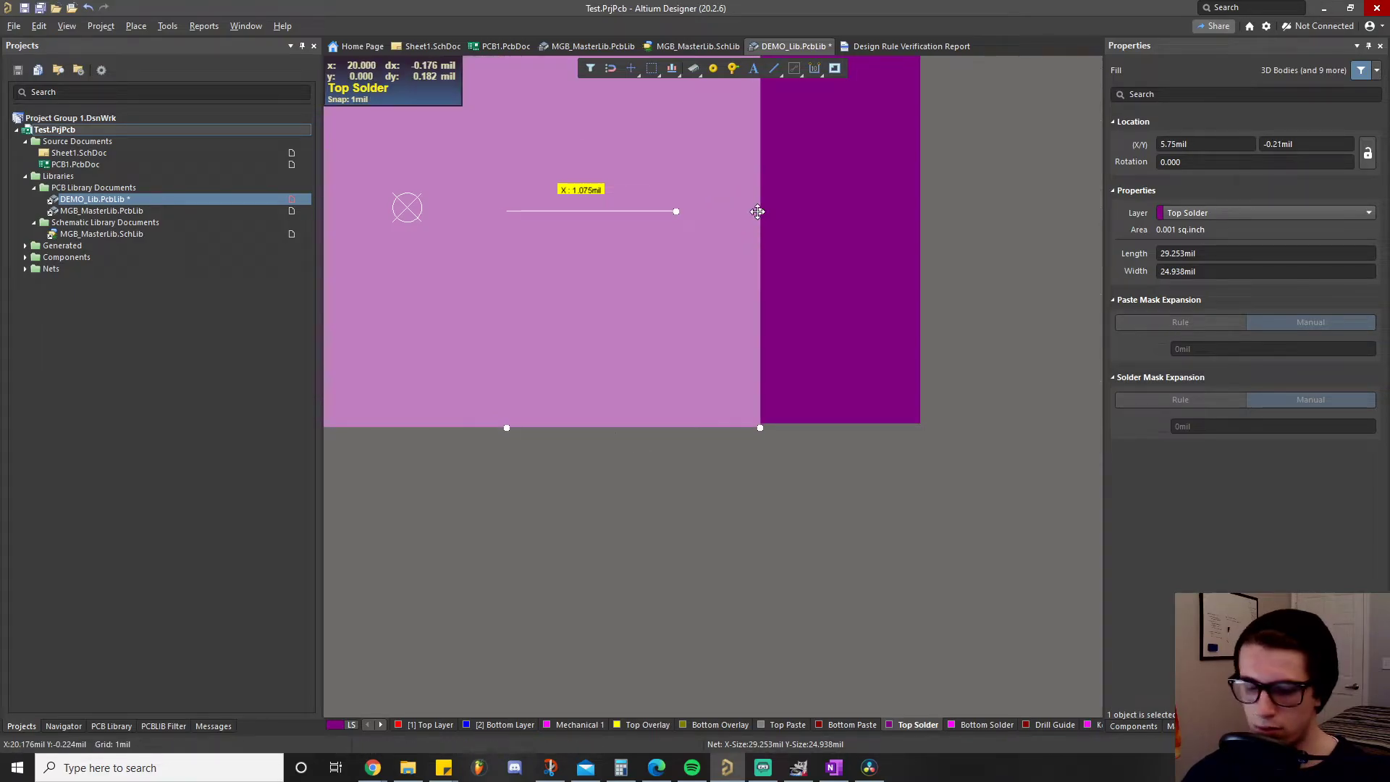
{"action": "left_click_drag", "start_coordinate": [752, 209], "coordinate": [920, 203]}
Move the fill up so it sits just above the pads
{"action": "scroll", "coordinate": [861, 460], "scroll_direction": "down", "scroll_amount": 2, "text": "ctrl"}
{"action": "scroll", "coordinate": [856, 464], "scroll_direction": "down", "scroll_amount": 1, "text": "ctrl"}
{"action": "left_click", "coordinate": [727, 506]}
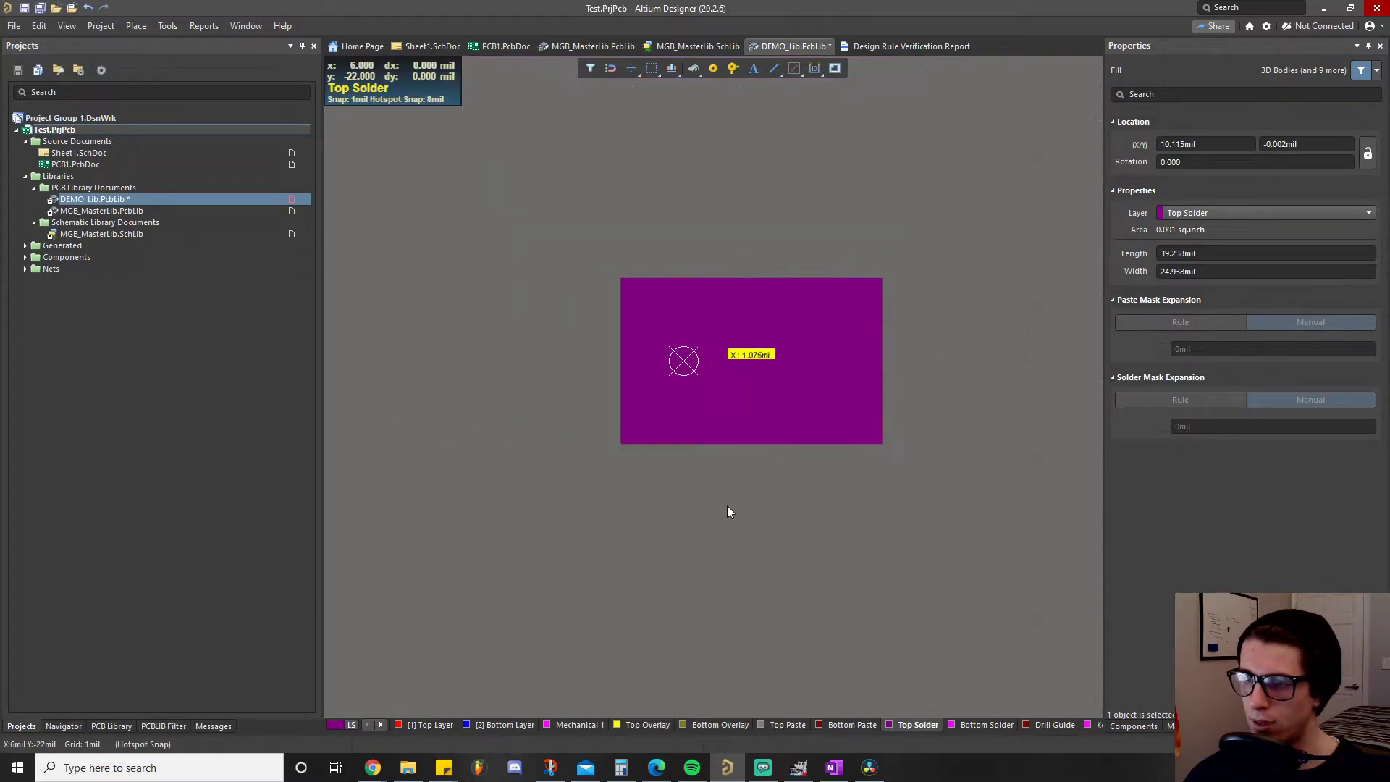
{"action": "left_click_drag", "start_coordinate": [750, 350], "coordinate": [615, 102]}
With Top Layer active, set the left pad's top solder mask expansion to manual
{"action": "left_click", "coordinate": [688, 370]}
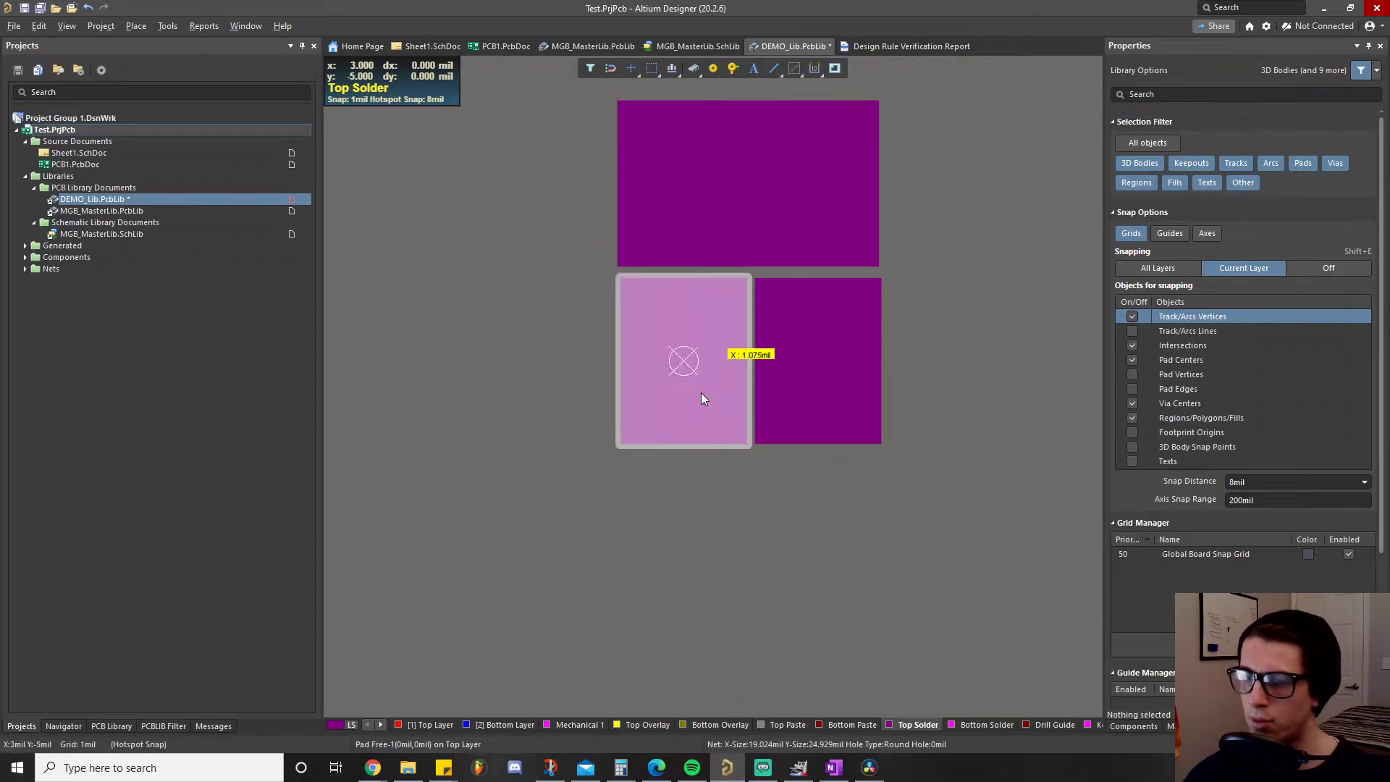
{"action": "left_click", "coordinate": [429, 724]}
{"action": "left_click", "coordinate": [658, 432]}
{"action": "left_click", "coordinate": [689, 370]}
{"action": "left_click", "coordinate": [1233, 583]}
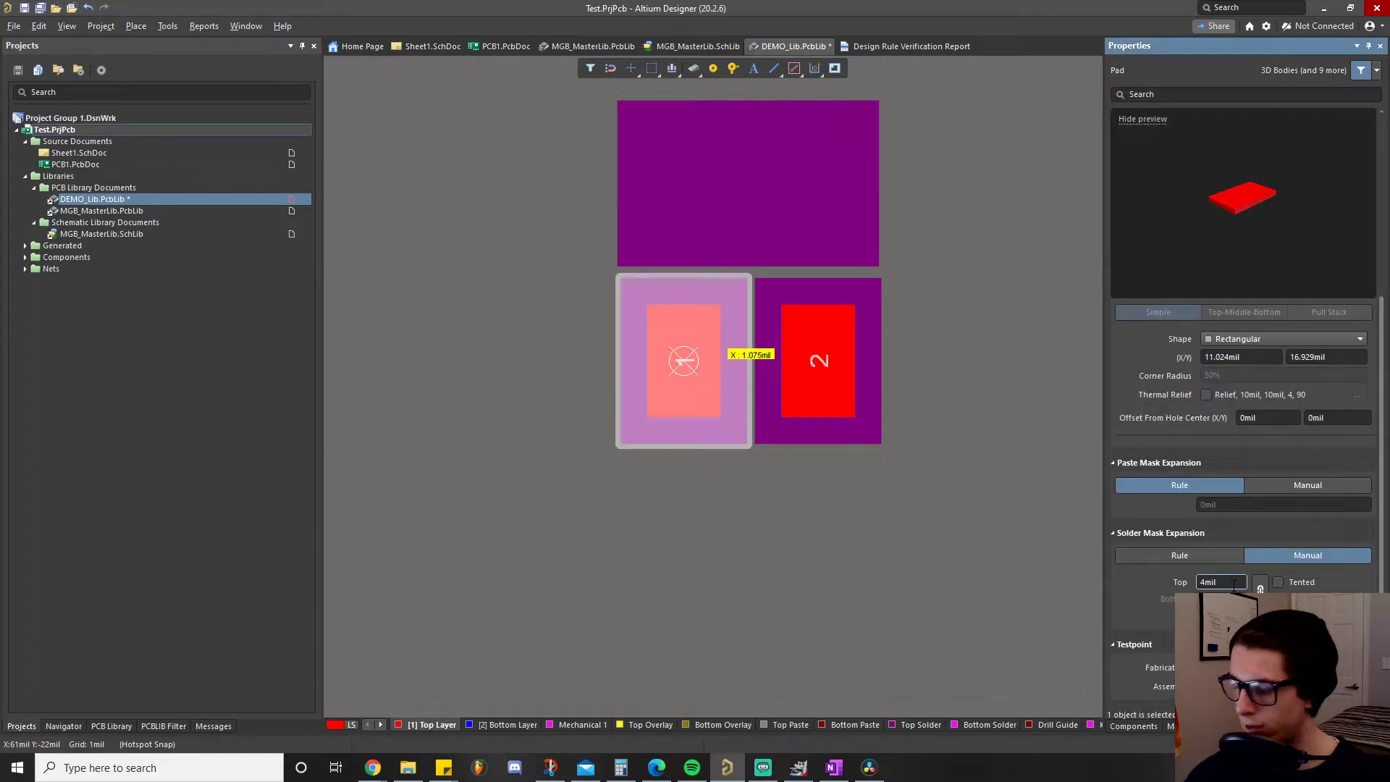
Set the right pad's top solder mask expansion to manual 0 and view the Top Solder layer
{"action": "left_click", "coordinate": [819, 378]}
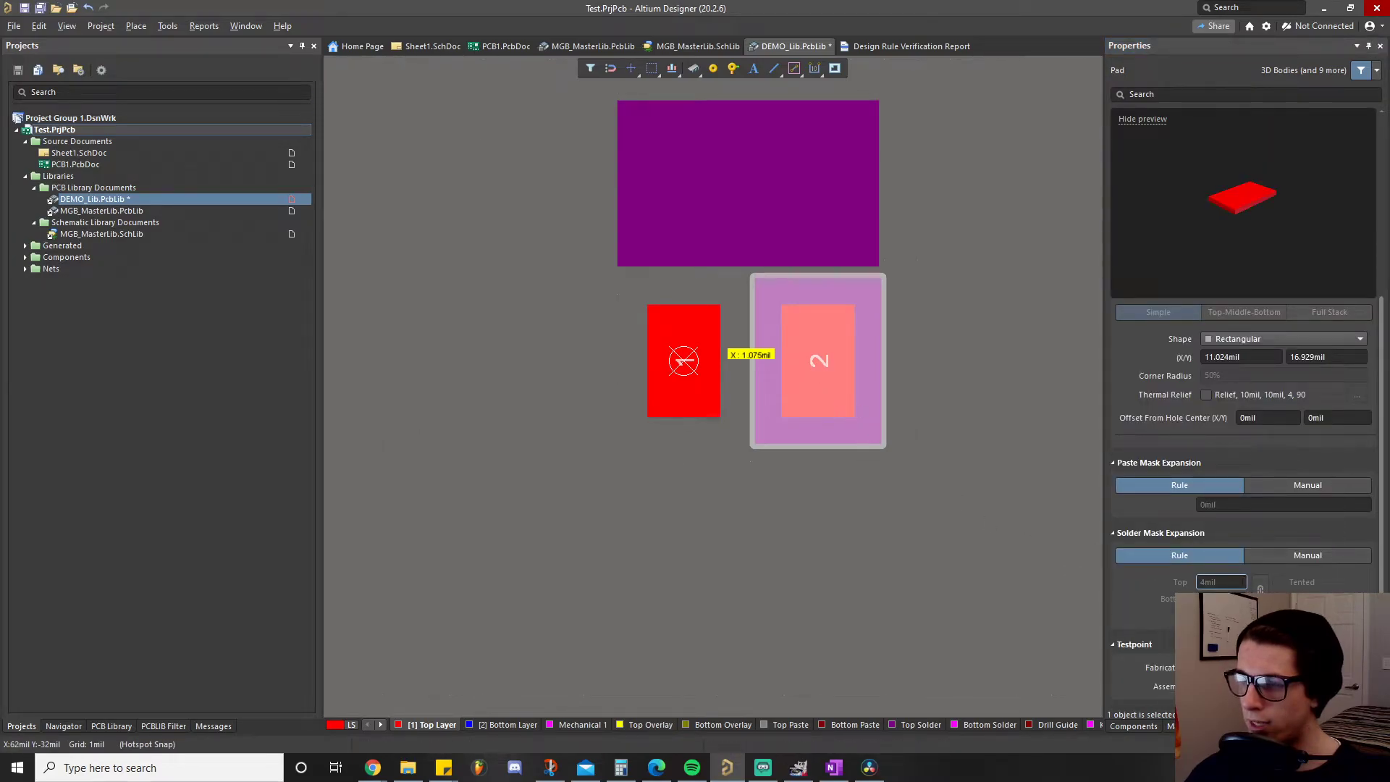
{"action": "left_click", "coordinate": [1226, 583]}
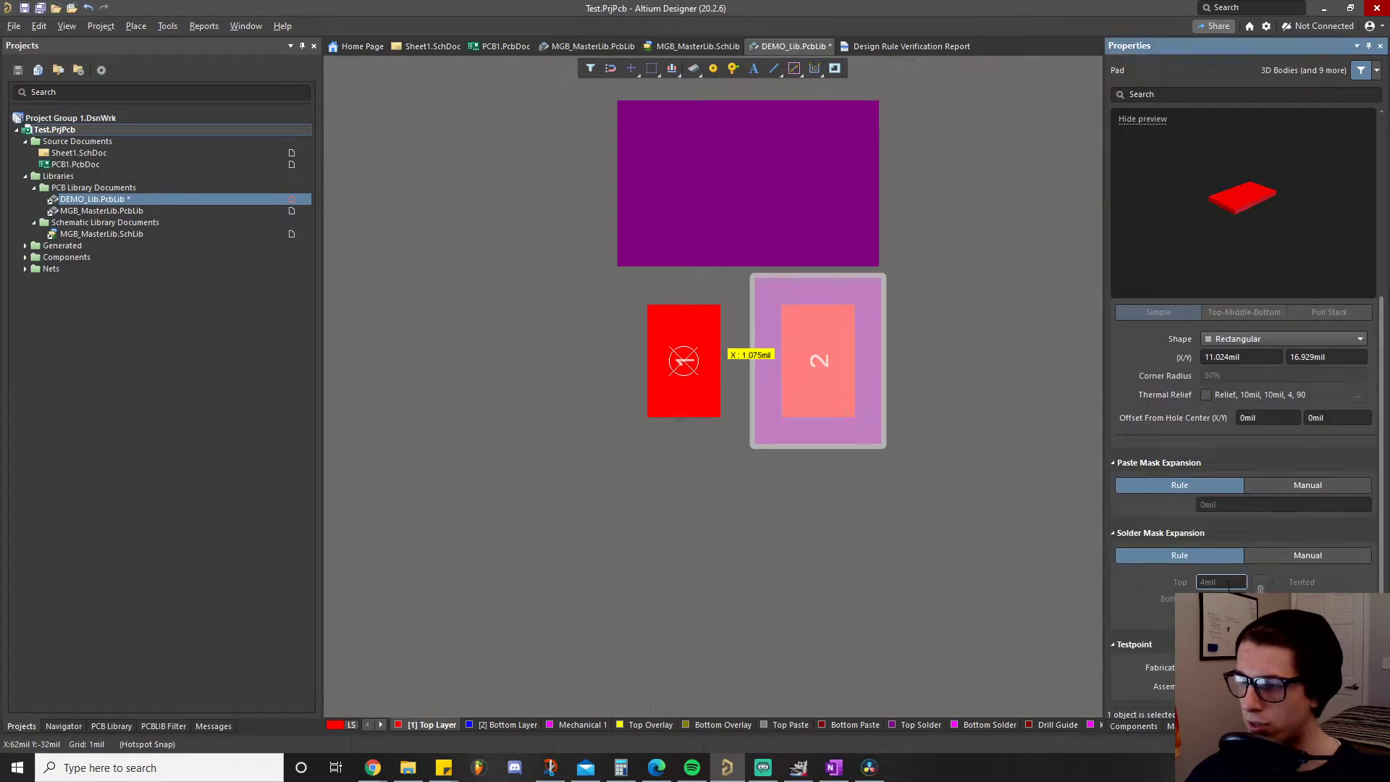
{"action": "left_click", "coordinate": [1293, 556]}
{"action": "left_click", "coordinate": [1222, 582]}
{"action": "type", "text": "0"}
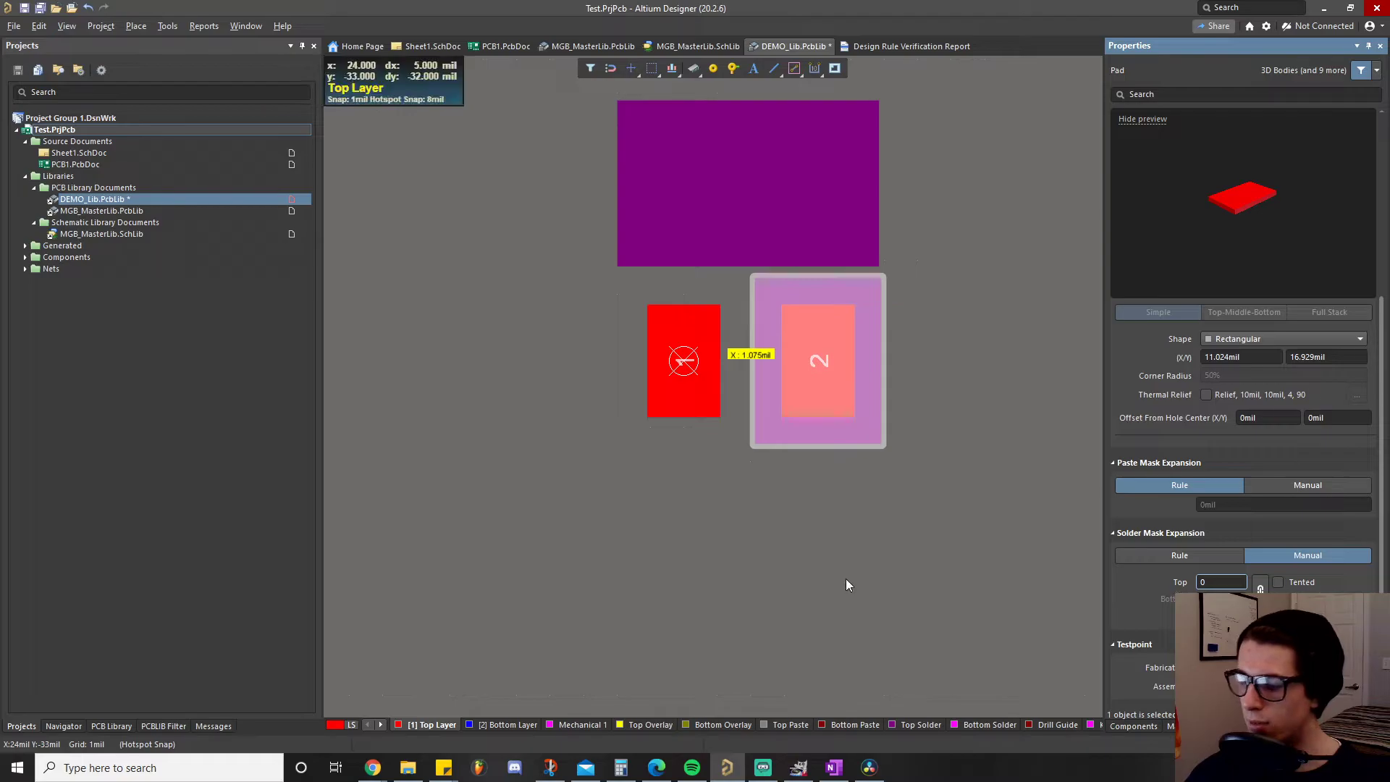
{"action": "key", "text": "Return"}
{"action": "left_click", "coordinate": [849, 585]}
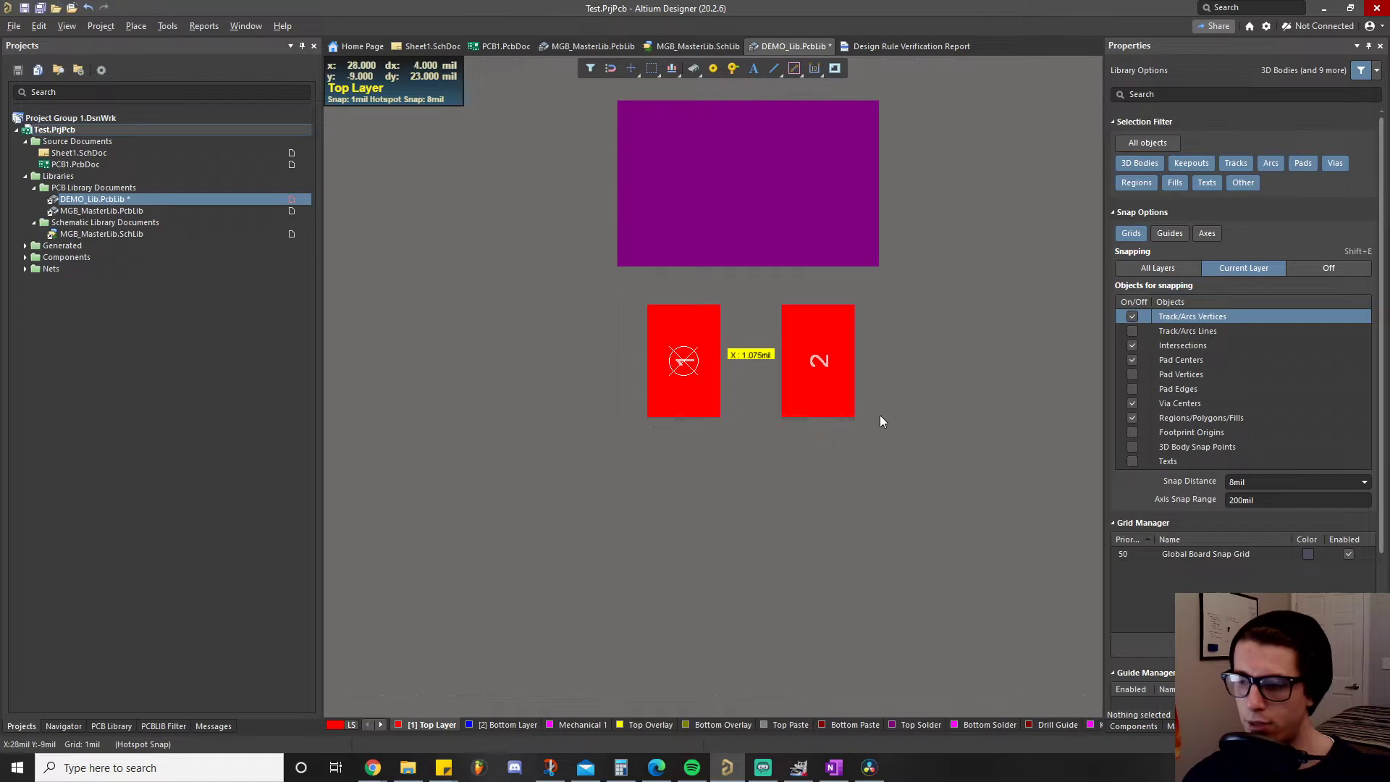
{"action": "left_click", "coordinate": [926, 726]}
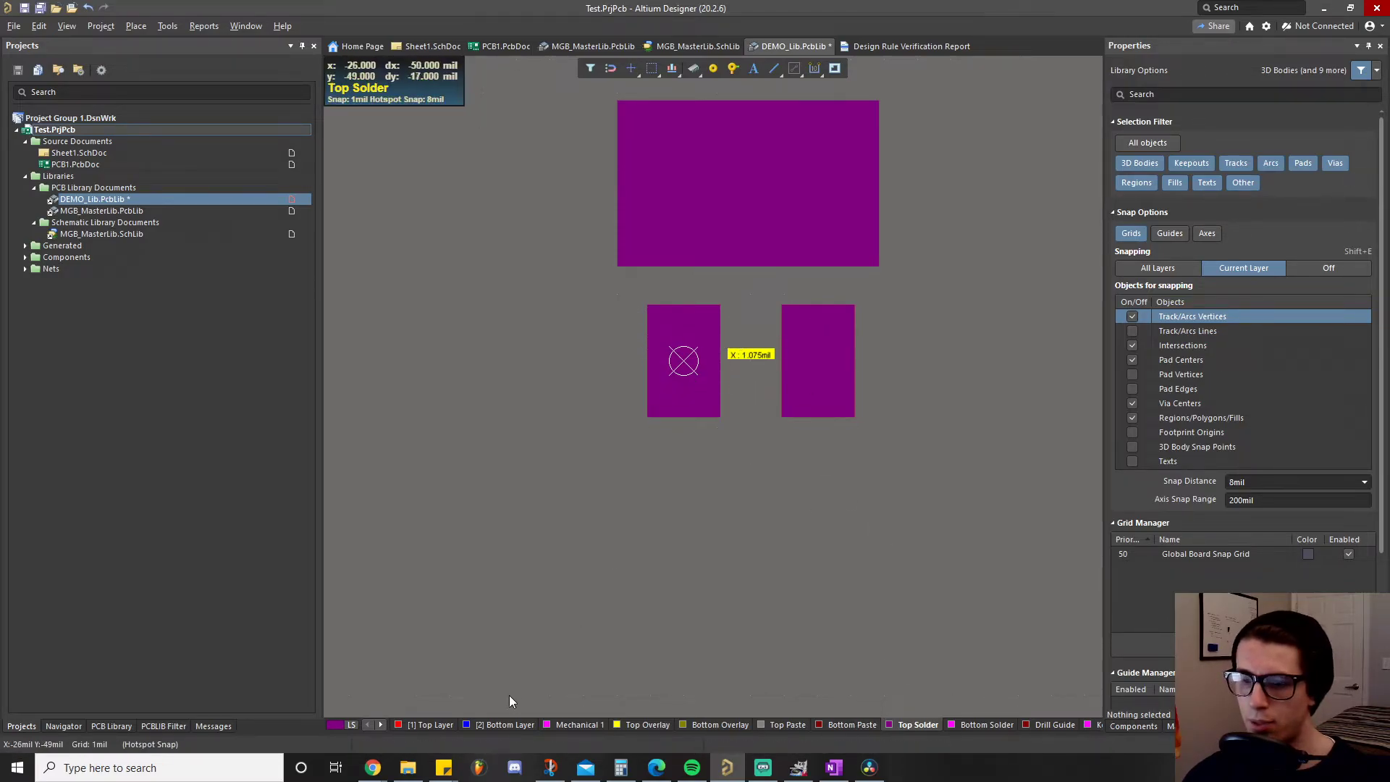
Place a small rectangular Top Layer fill below the left pad
{"action": "left_click", "coordinate": [431, 724]}
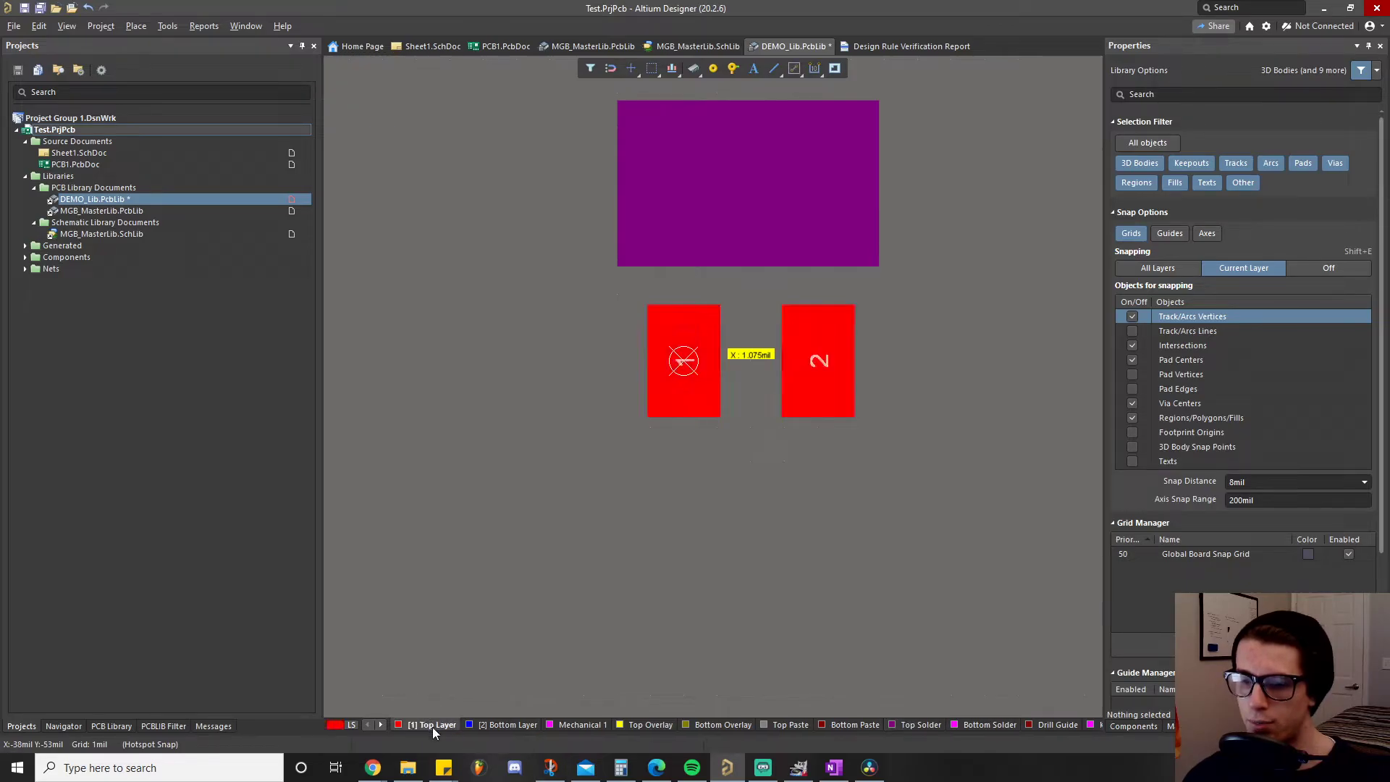
{"action": "left_click", "coordinate": [136, 27]}
{"action": "left_click", "coordinate": [160, 102]}
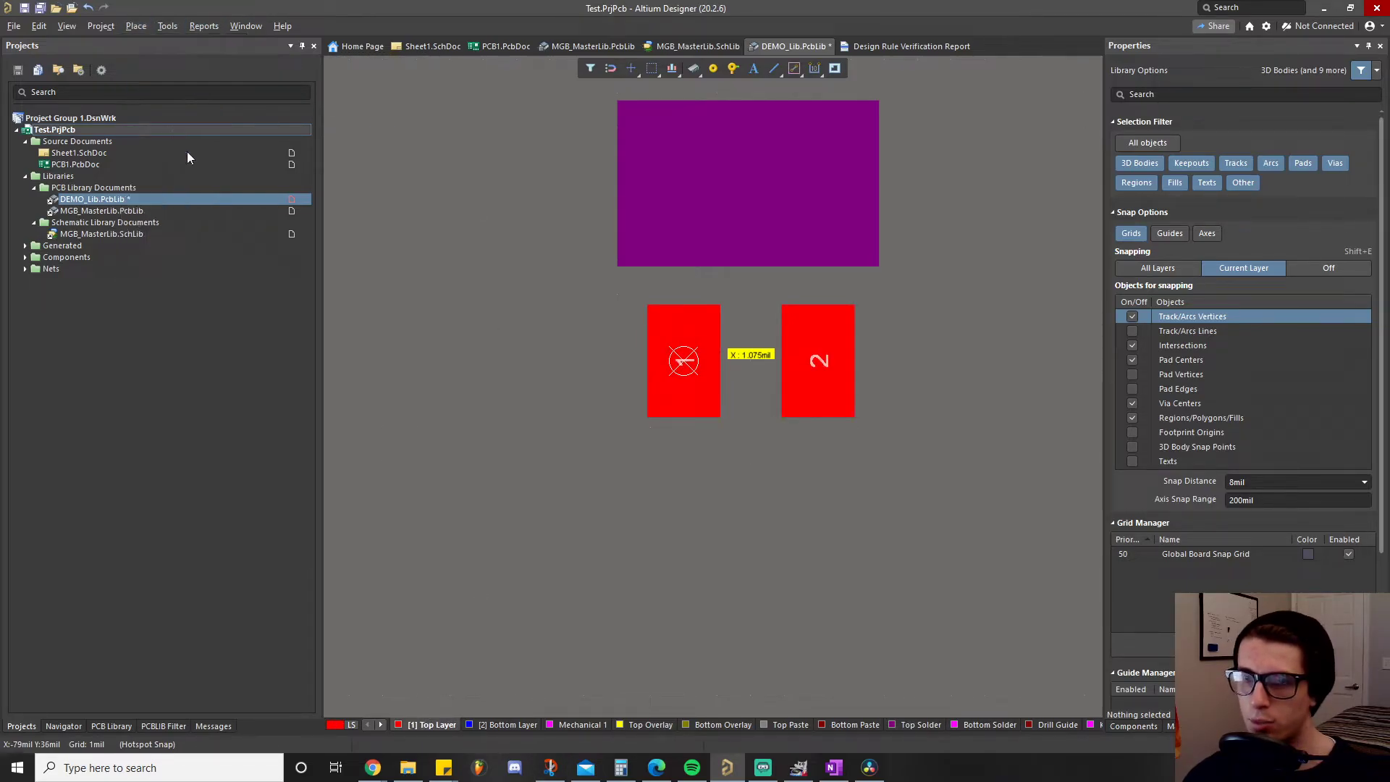
{"action": "left_click", "coordinate": [649, 448]}
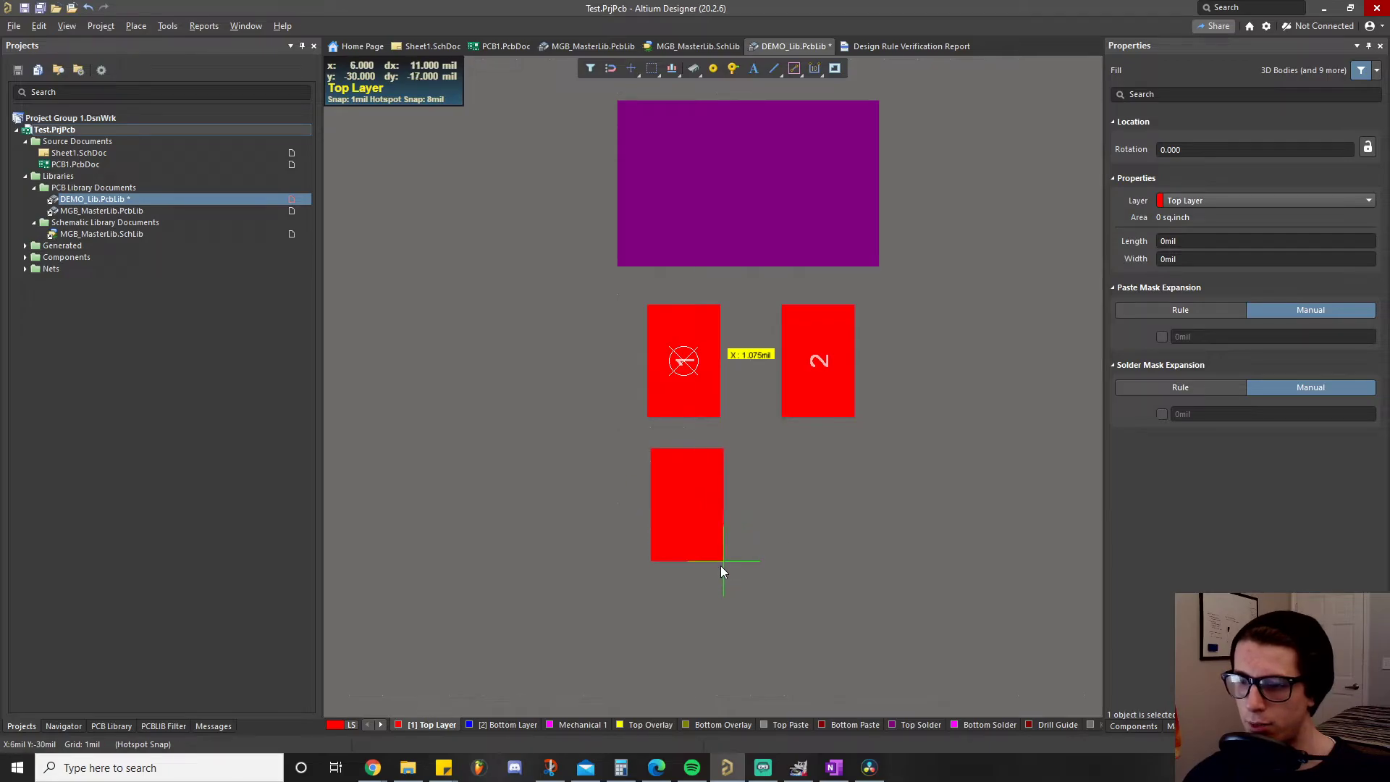
{"action": "left_click", "coordinate": [731, 581]}
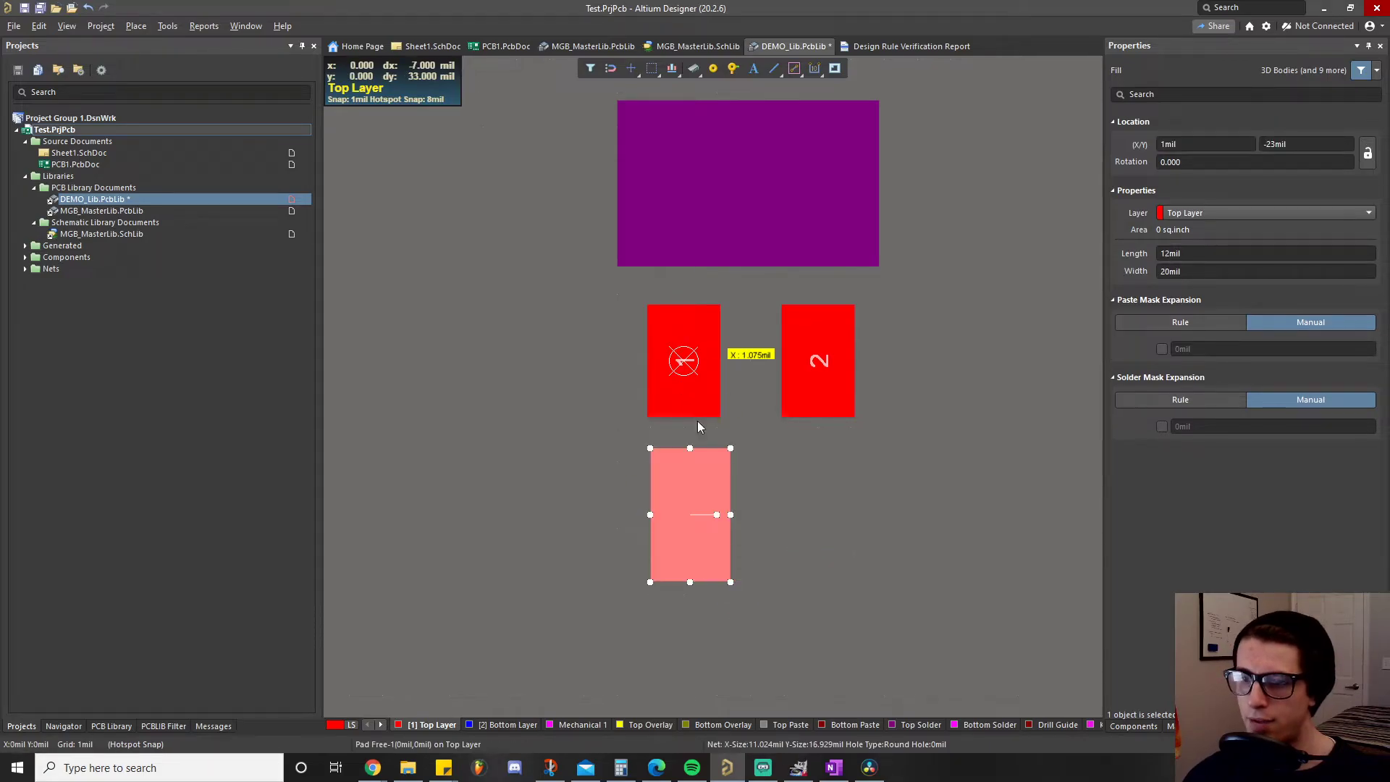
{"action": "right_click", "coordinate": [750, 528]}
{"action": "left_click_drag", "start_coordinate": [728, 452], "coordinate": [720, 445]}
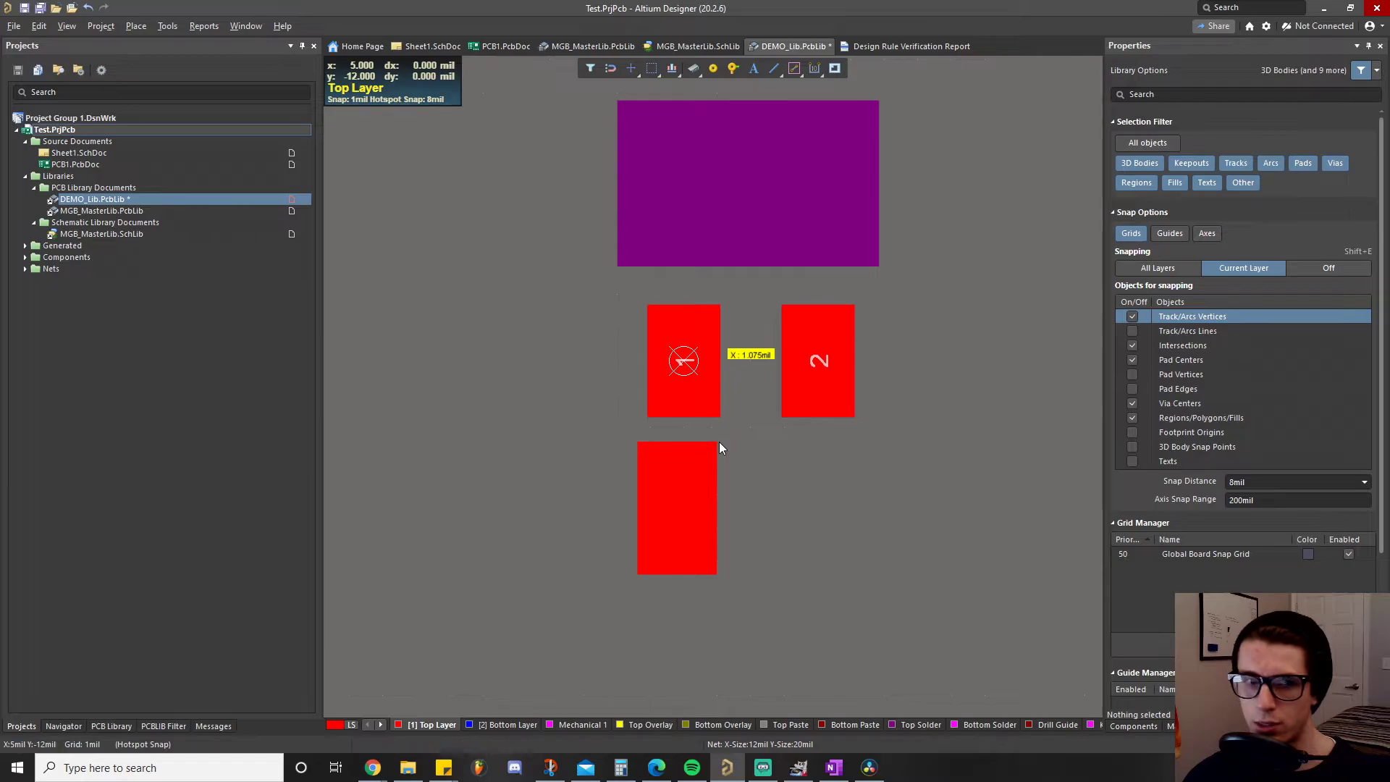
{"action": "left_click", "coordinate": [677, 489]}
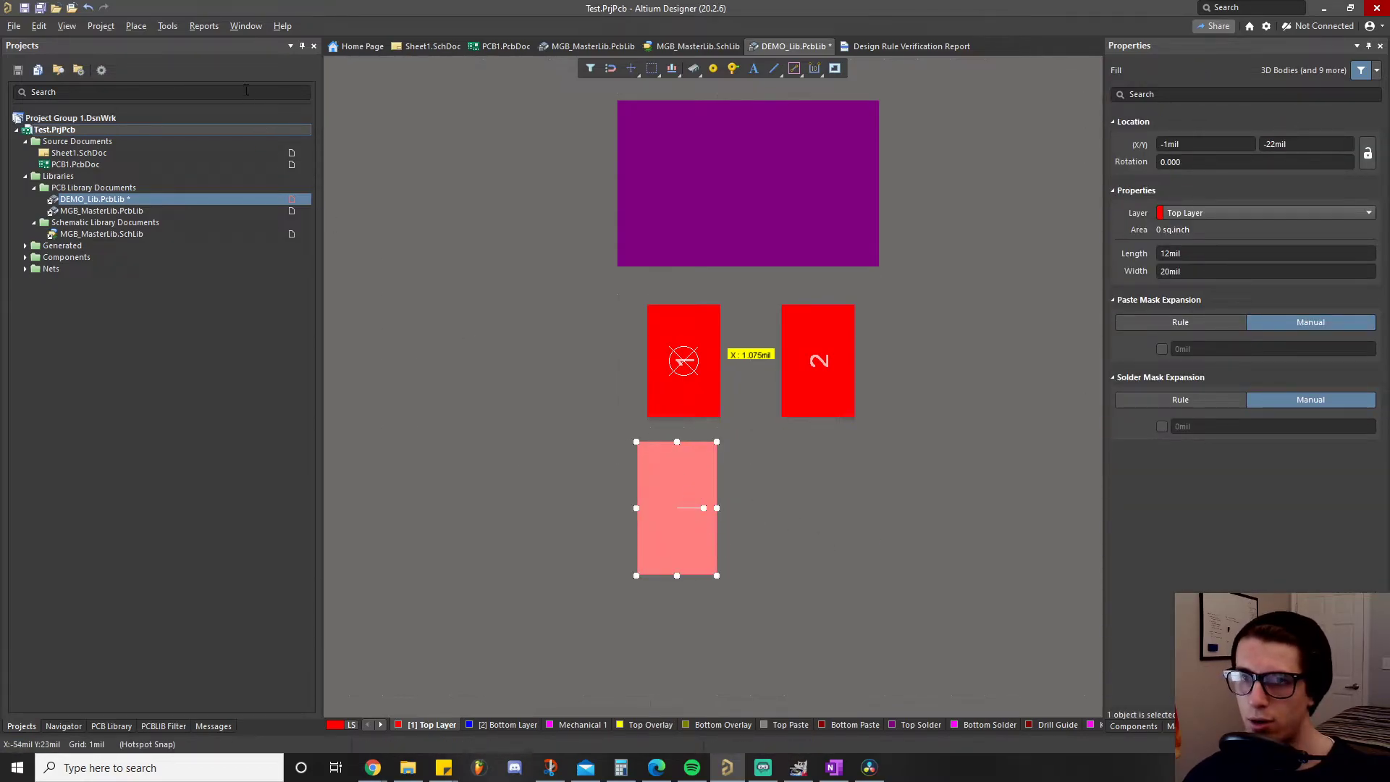
Delete the extra 12 × 20 mil fill below the pads
{"action": "left_click", "coordinate": [167, 26]}
{"action": "mouse_move", "coordinate": [136, 26]}
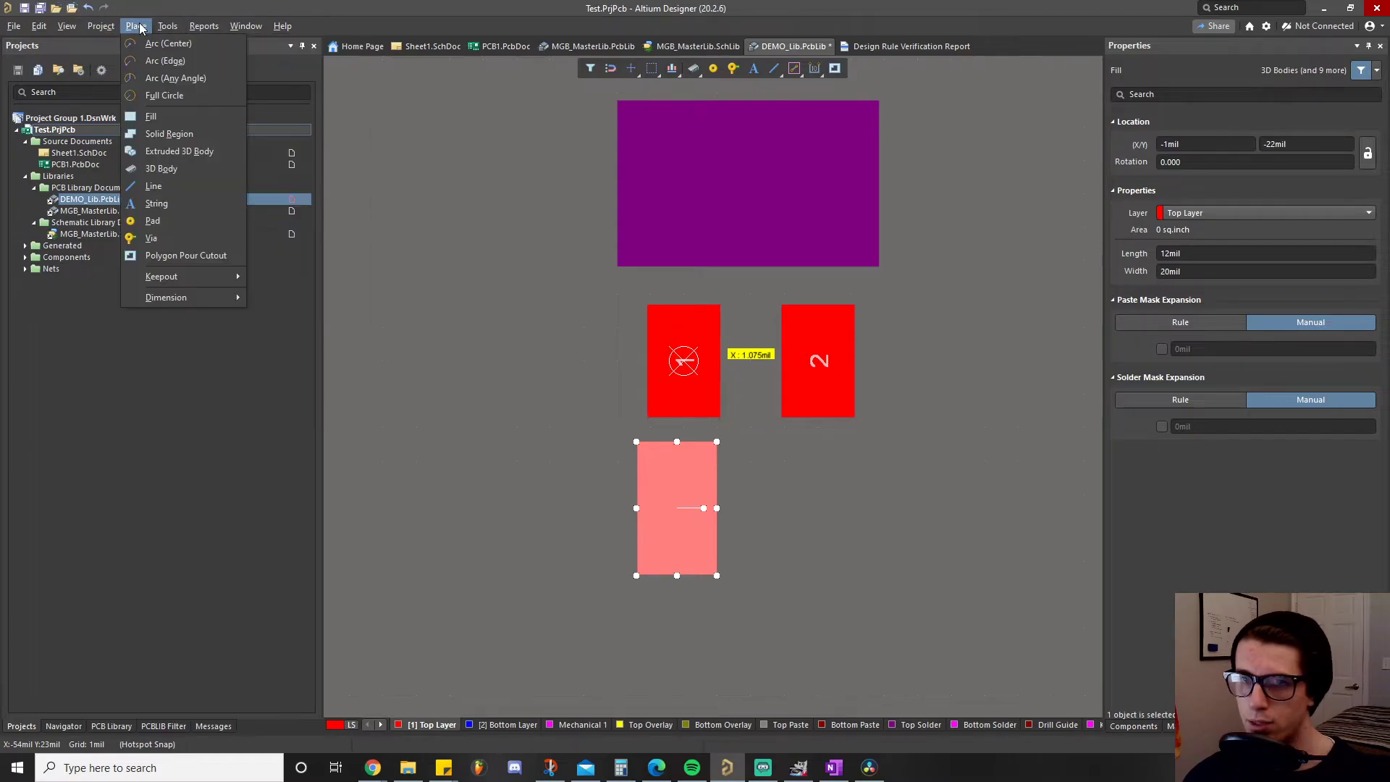
{"action": "left_click", "coordinate": [437, 434]}
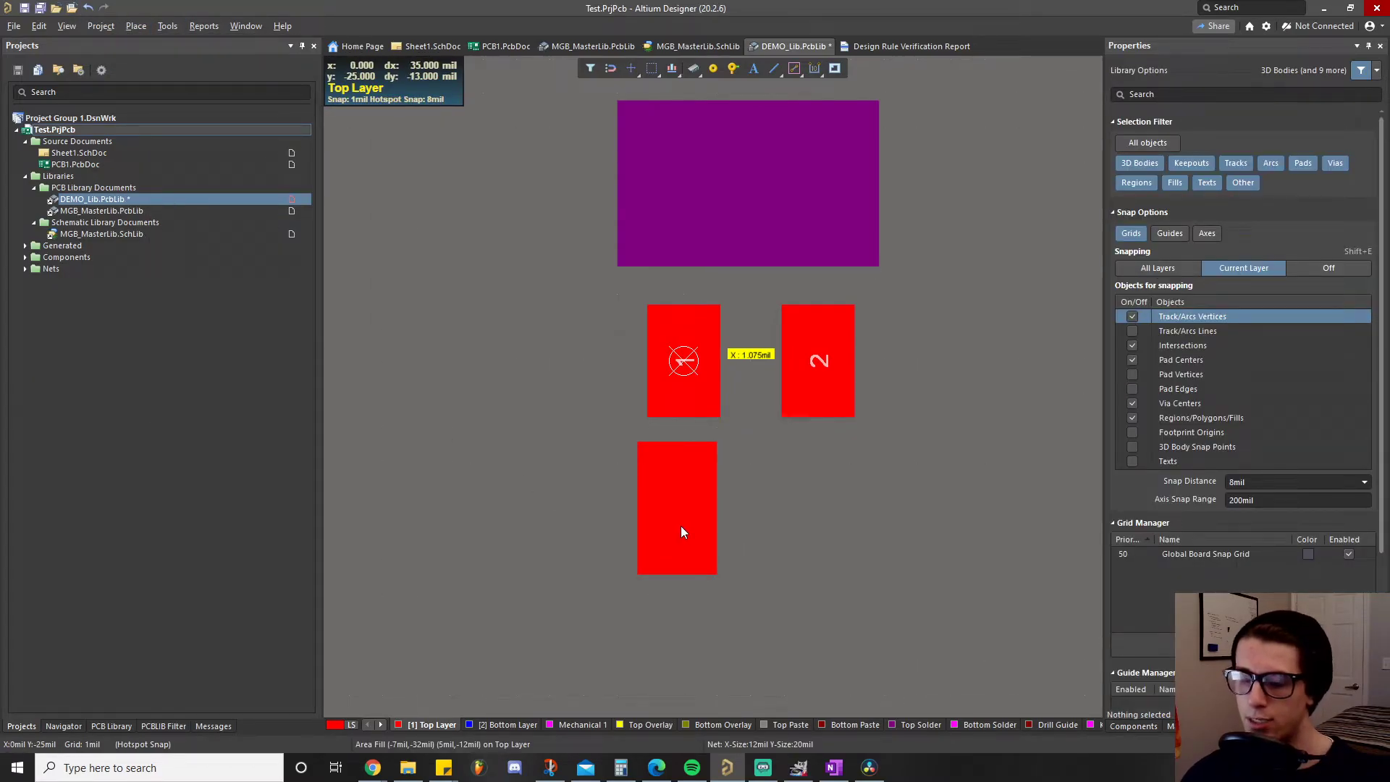
{"action": "left_click", "coordinate": [680, 528]}
{"action": "key", "text": "Delete"}
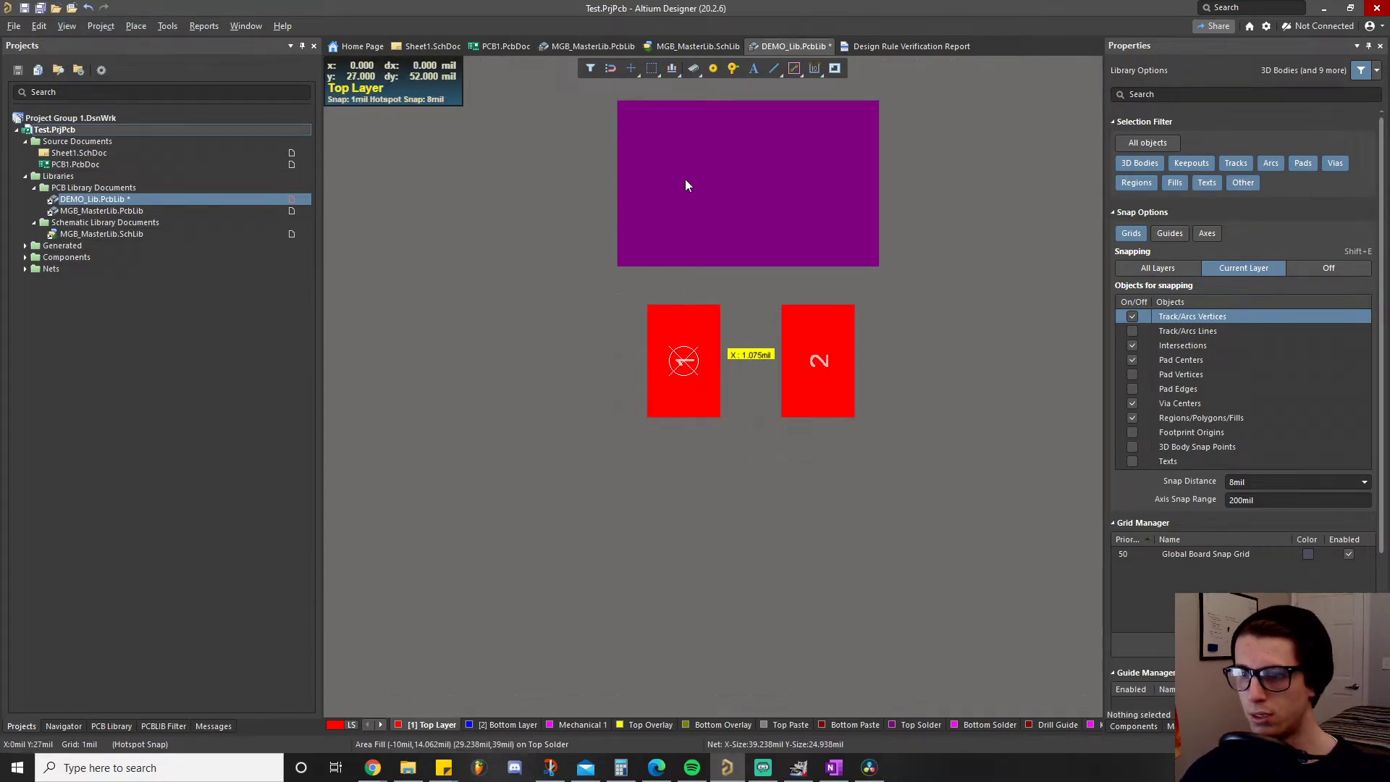
Drag the purple Top Solder fill down over both pads and zoom in on the footprint
{"action": "left_click_drag", "start_coordinate": [686, 180], "coordinate": [623, 282]}
{"action": "scroll", "coordinate": [756, 282], "scroll_direction": "up", "scroll_amount": 1, "text": "ctrl"}
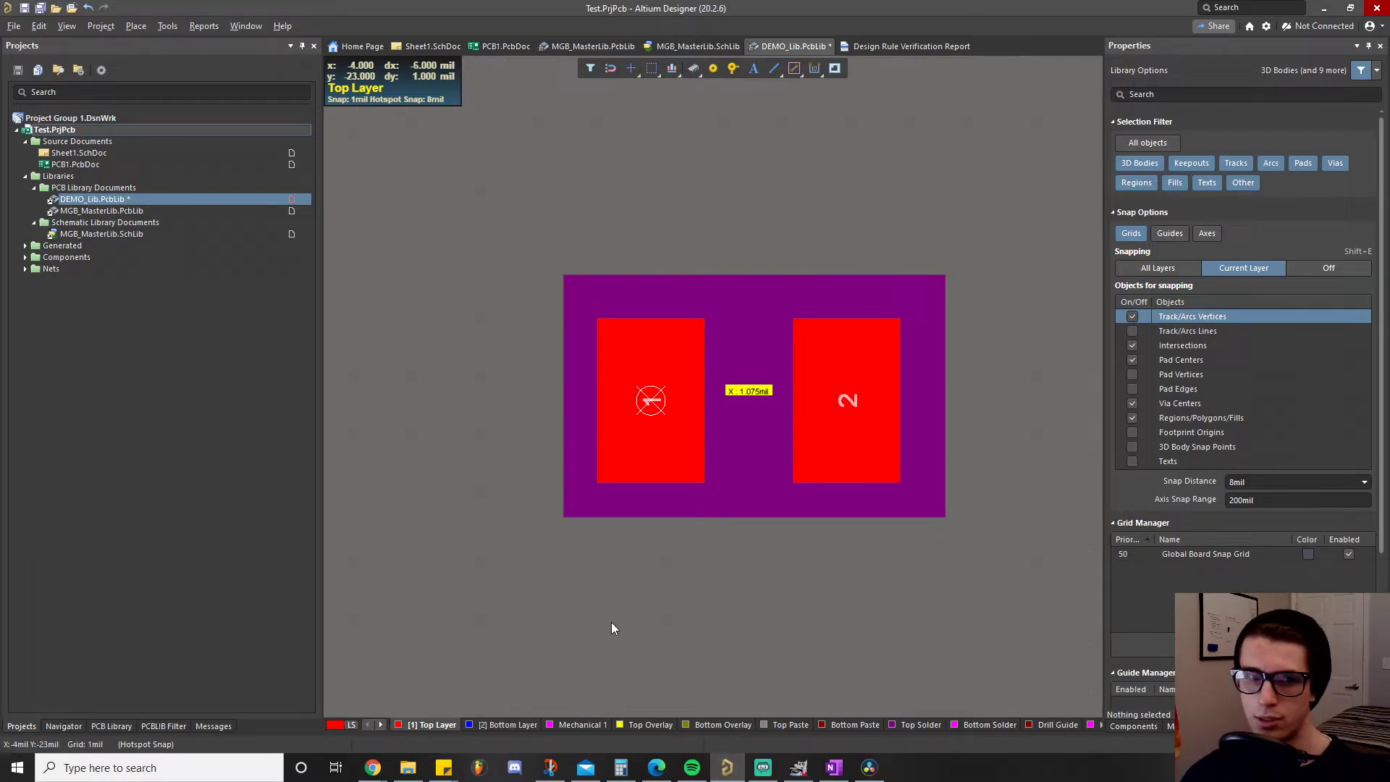
Inspect the Top Paste layer, then make Mechanical 1 the active layer
{"action": "left_click", "coordinate": [784, 724]}
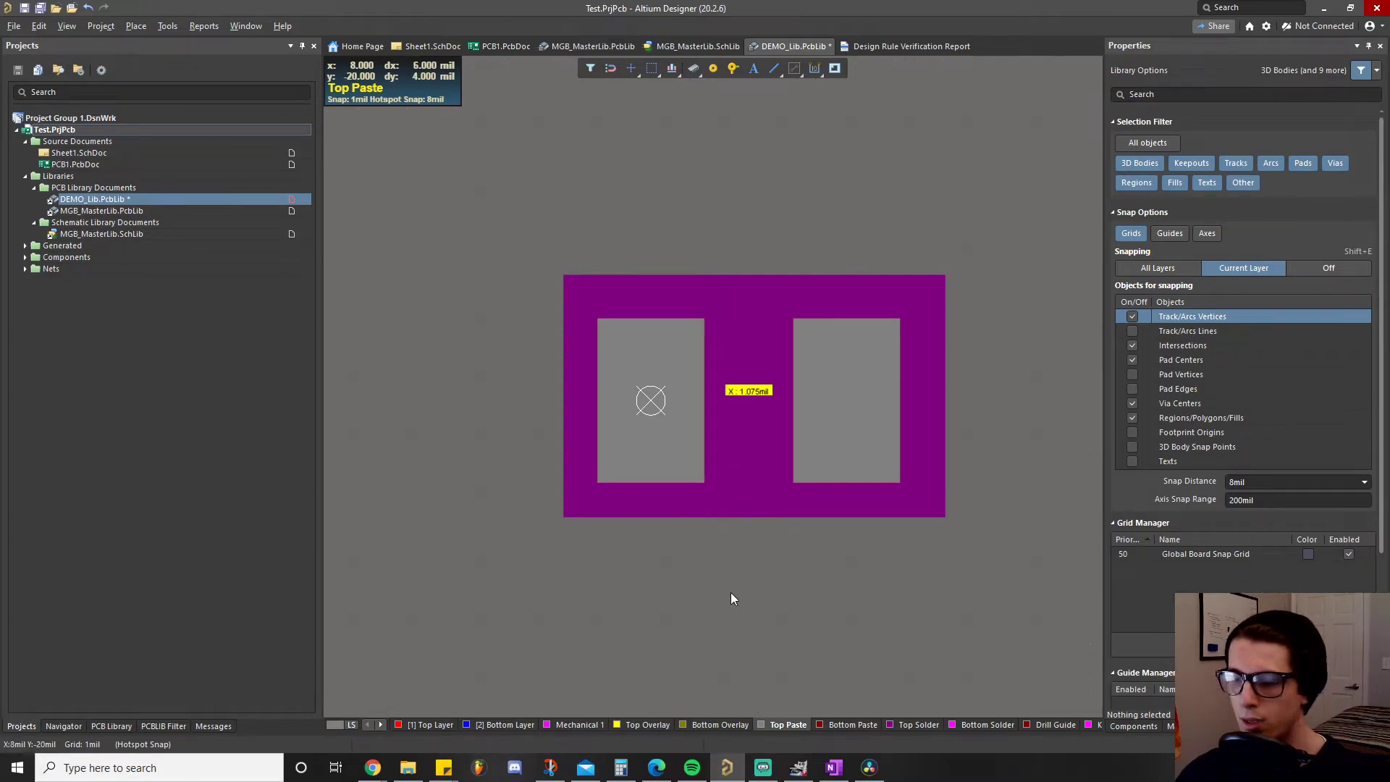
{"action": "scroll", "coordinate": [733, 592], "scroll_direction": "down", "scroll_amount": 1, "text": "ctrl"}
{"action": "scroll", "coordinate": [746, 598], "scroll_direction": "right", "scroll_amount": 1, "text": "shift"}
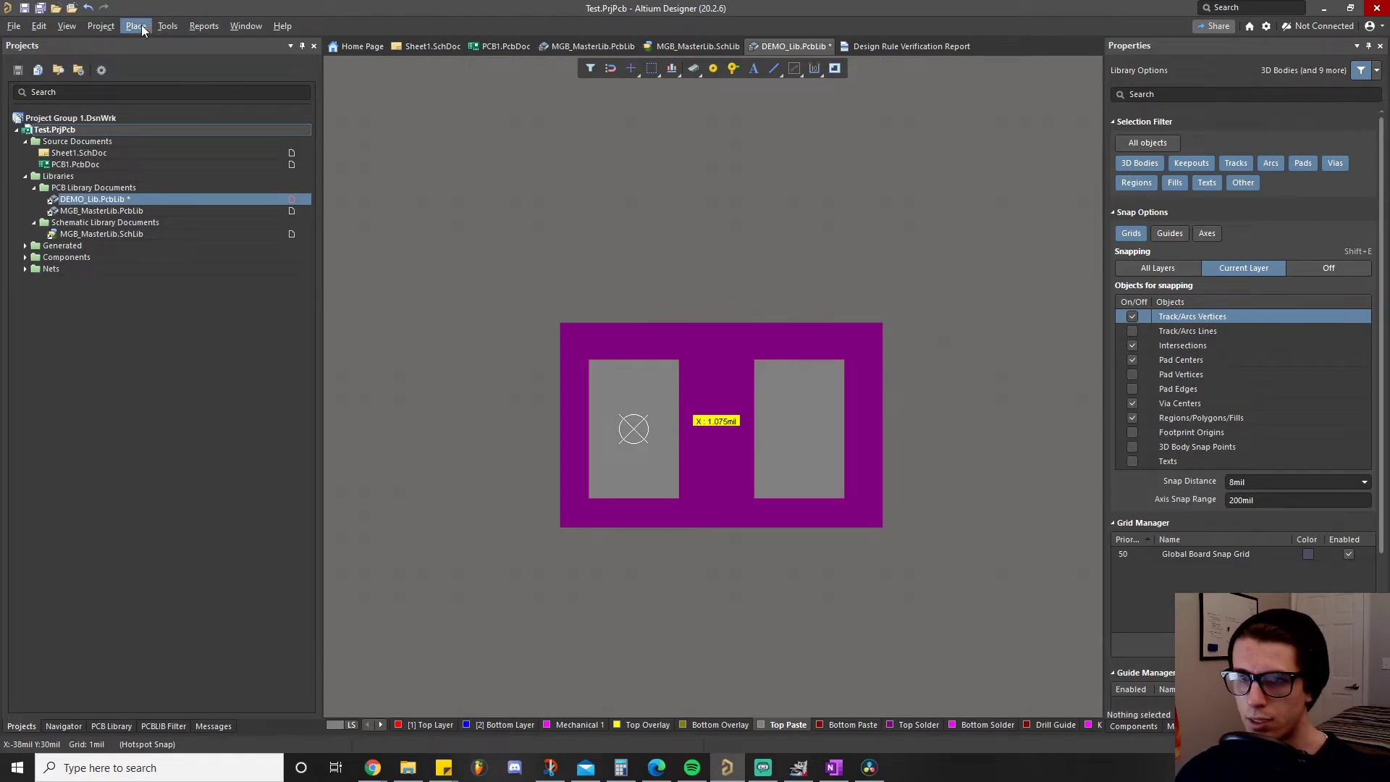
{"action": "left_click", "coordinate": [580, 724]}
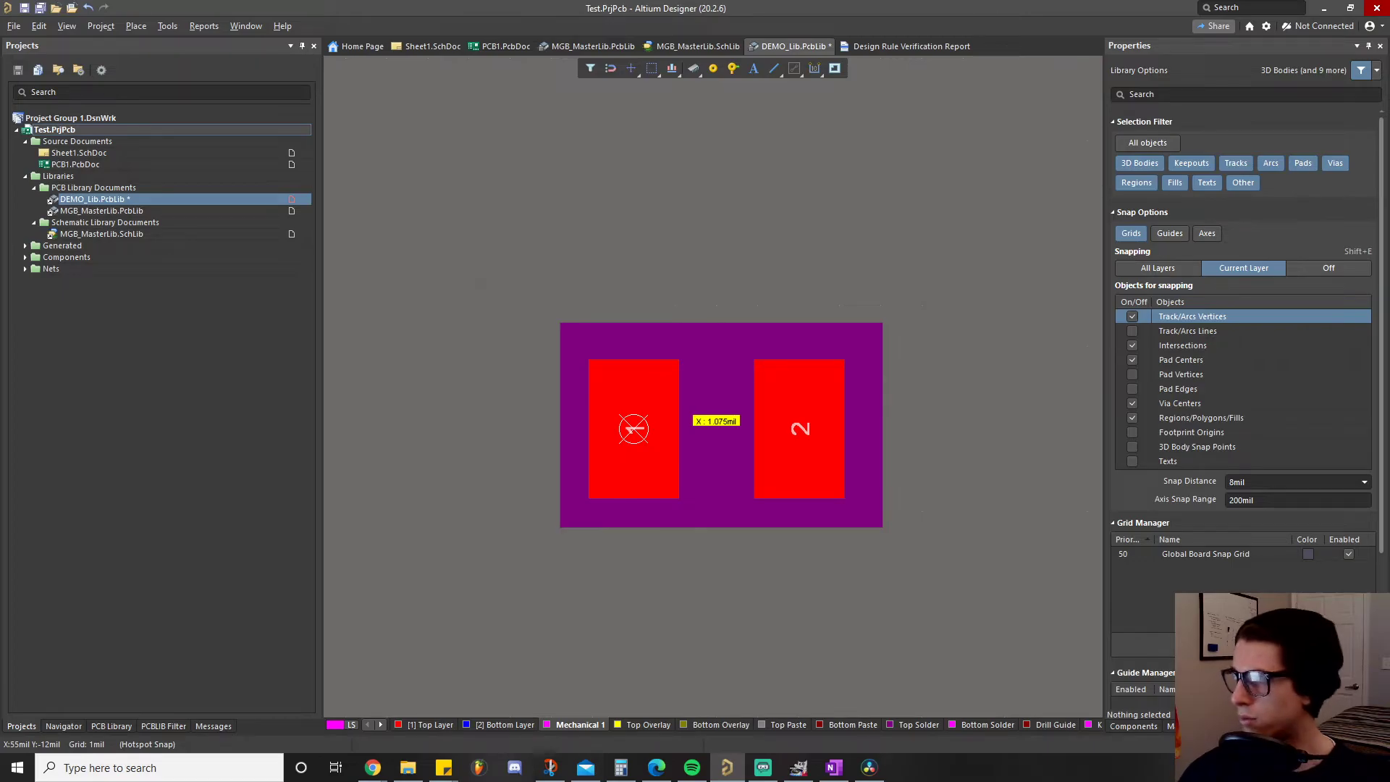
In Chrome, scroll the Yageo PDF and open the crcw0201e3.pdf datasheet tab
{"action": "key", "text": "alt+Tab"}
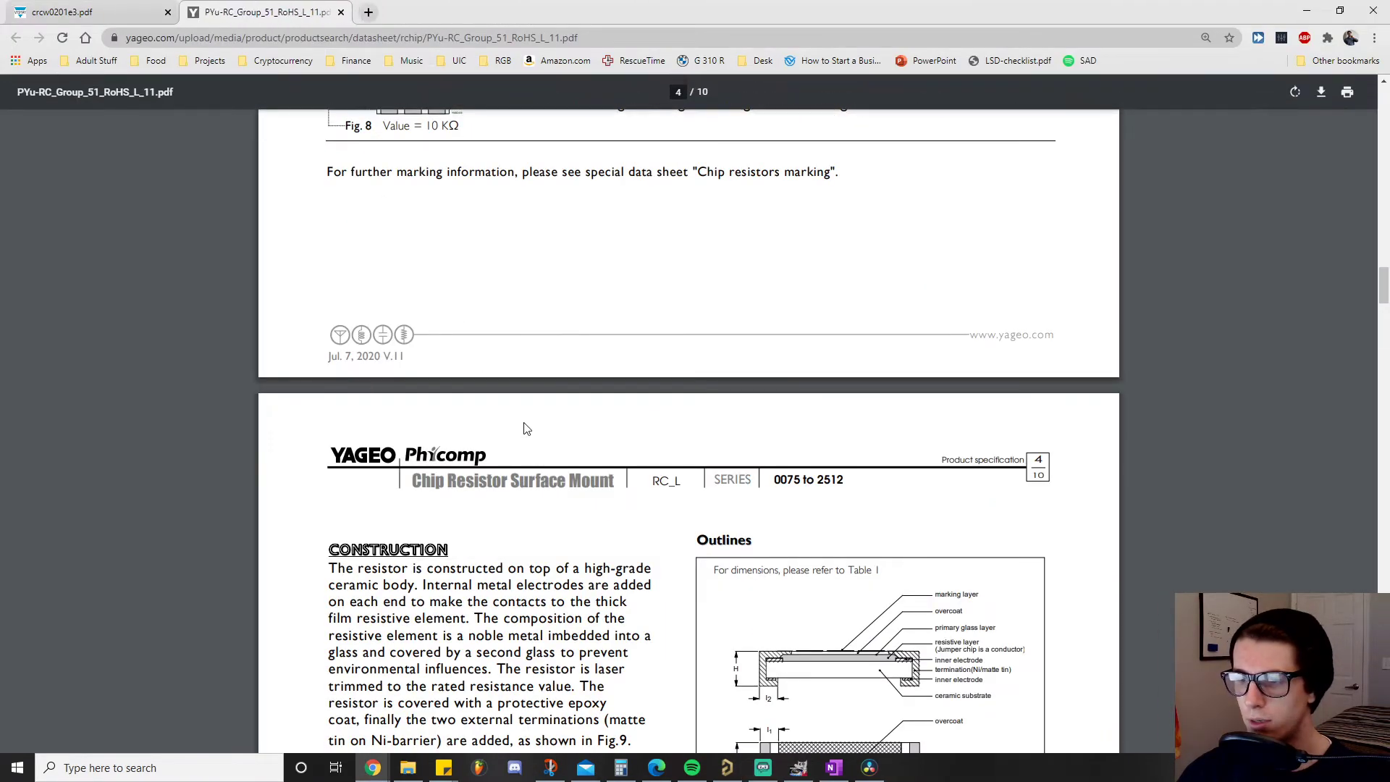
{"action": "scroll", "coordinate": [518, 419], "scroll_direction": "down", "scroll_amount": 5}
{"action": "scroll", "coordinate": [518, 416], "scroll_direction": "up", "scroll_amount": 9}
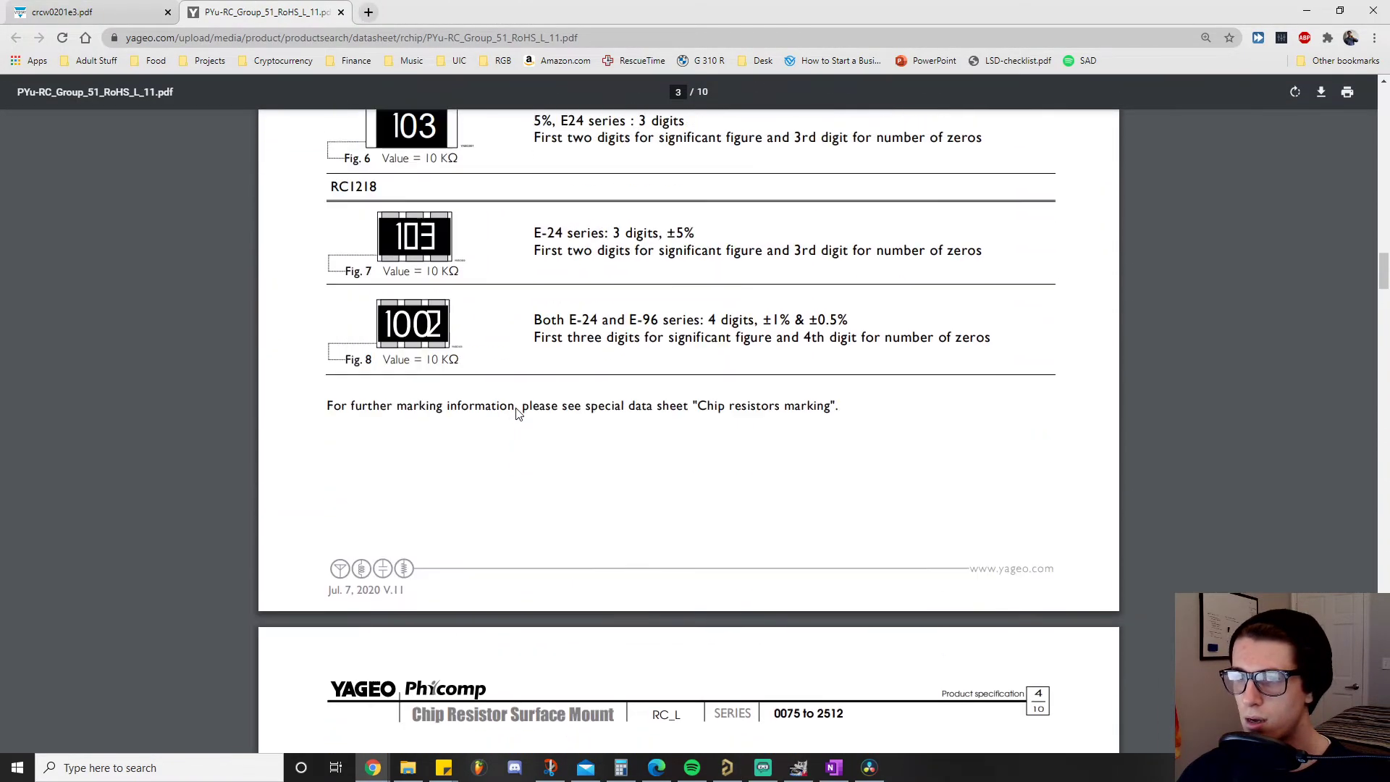
{"action": "scroll", "coordinate": [519, 414], "scroll_direction": "down", "scroll_amount": 10}
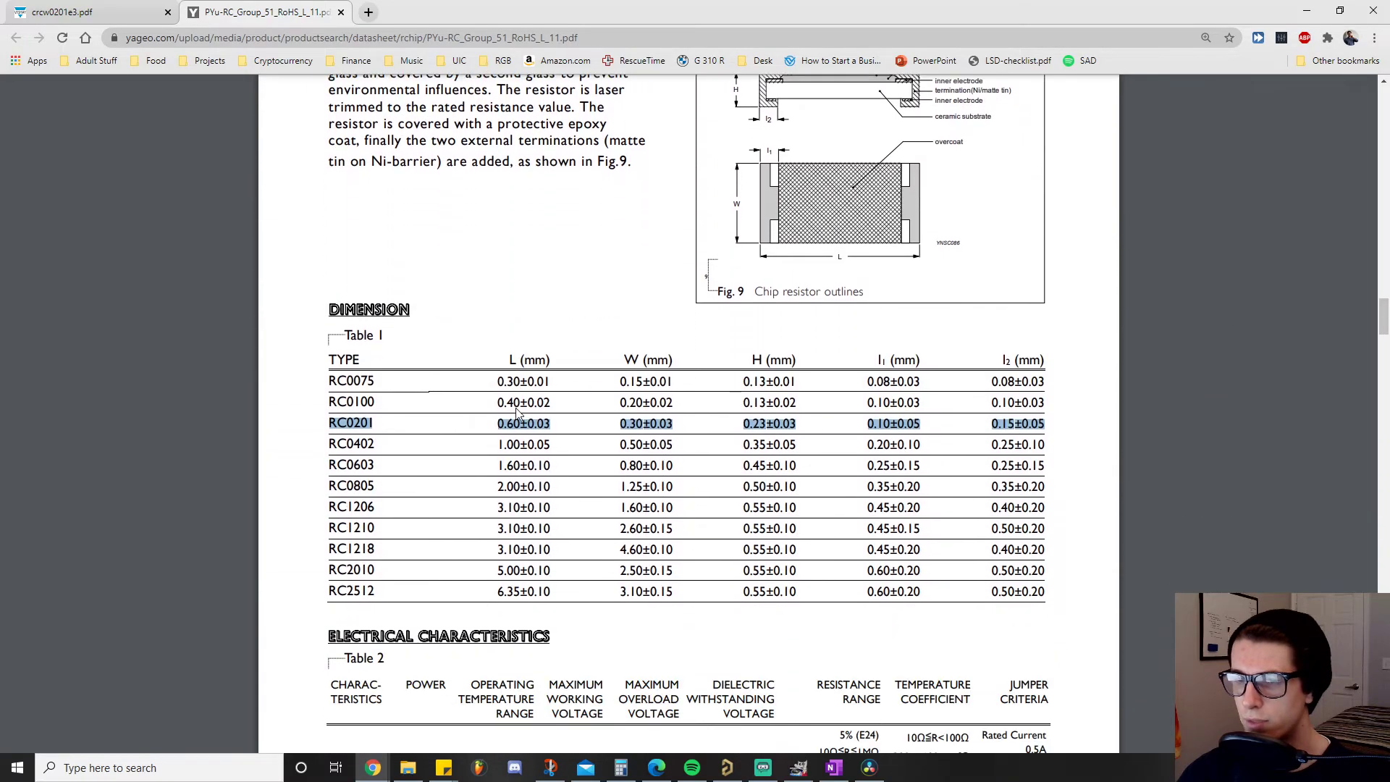
{"action": "scroll", "coordinate": [518, 414], "scroll_direction": "up", "scroll_amount": 3}
{"action": "left_click", "coordinate": [99, 8]}
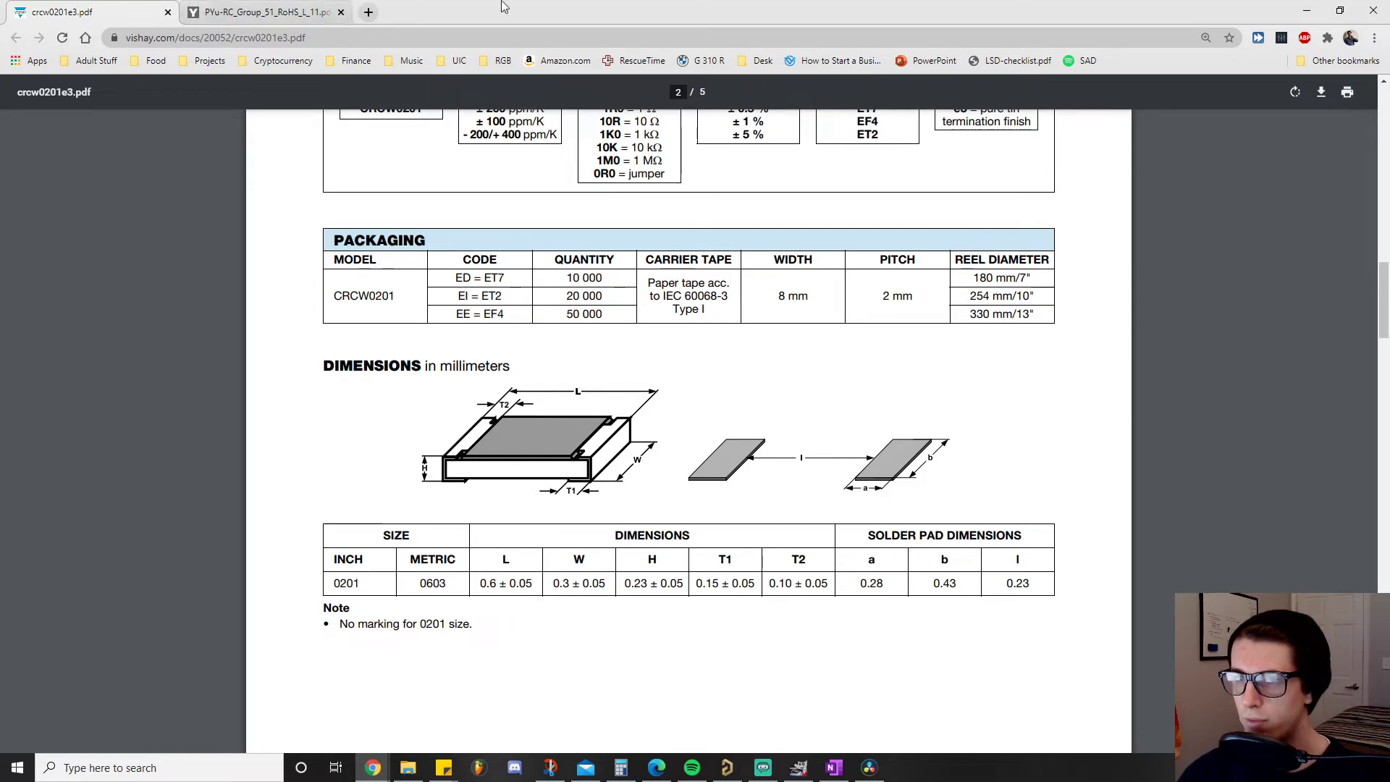
Start placing an extruded 3D body in mm with a 0.100 mm snap grid
{"action": "key", "text": "alt+Tab"}
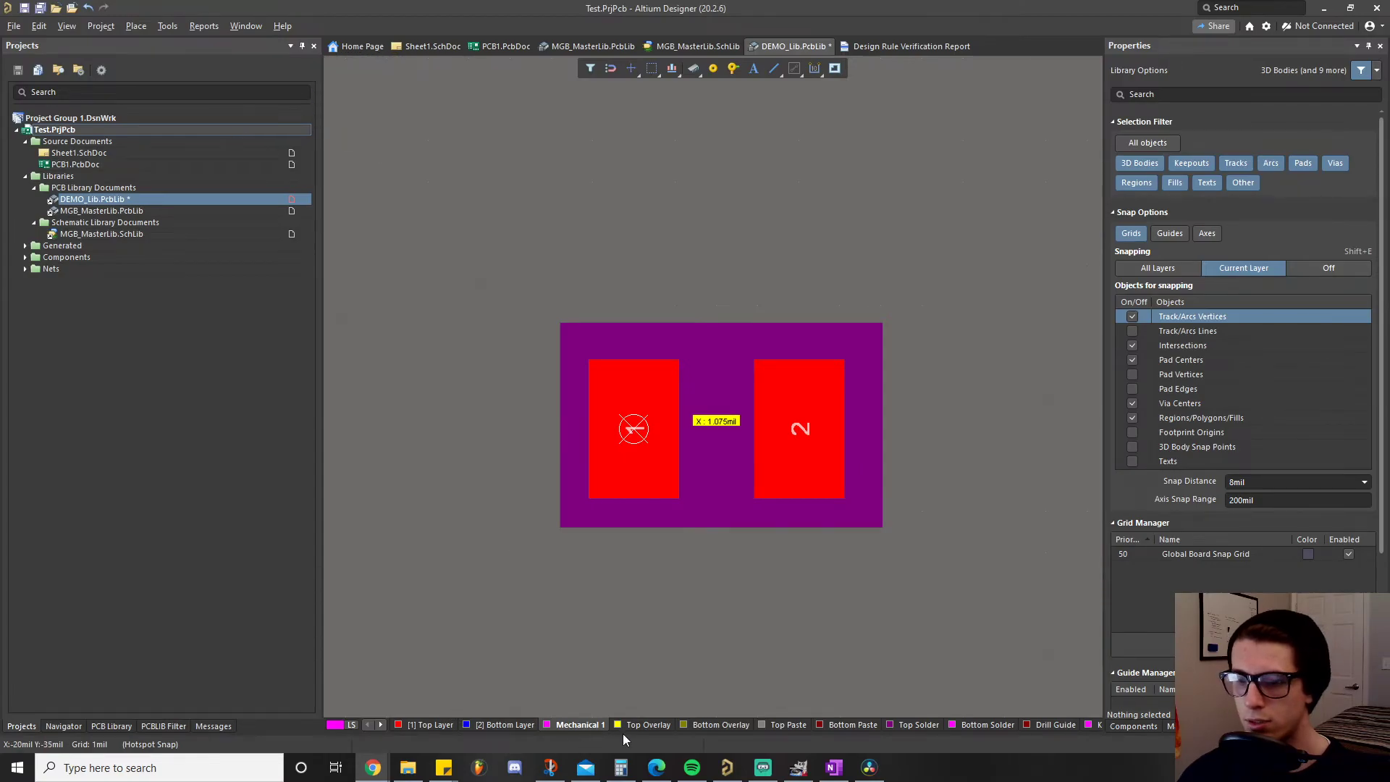
{"action": "left_click", "coordinate": [137, 26]}
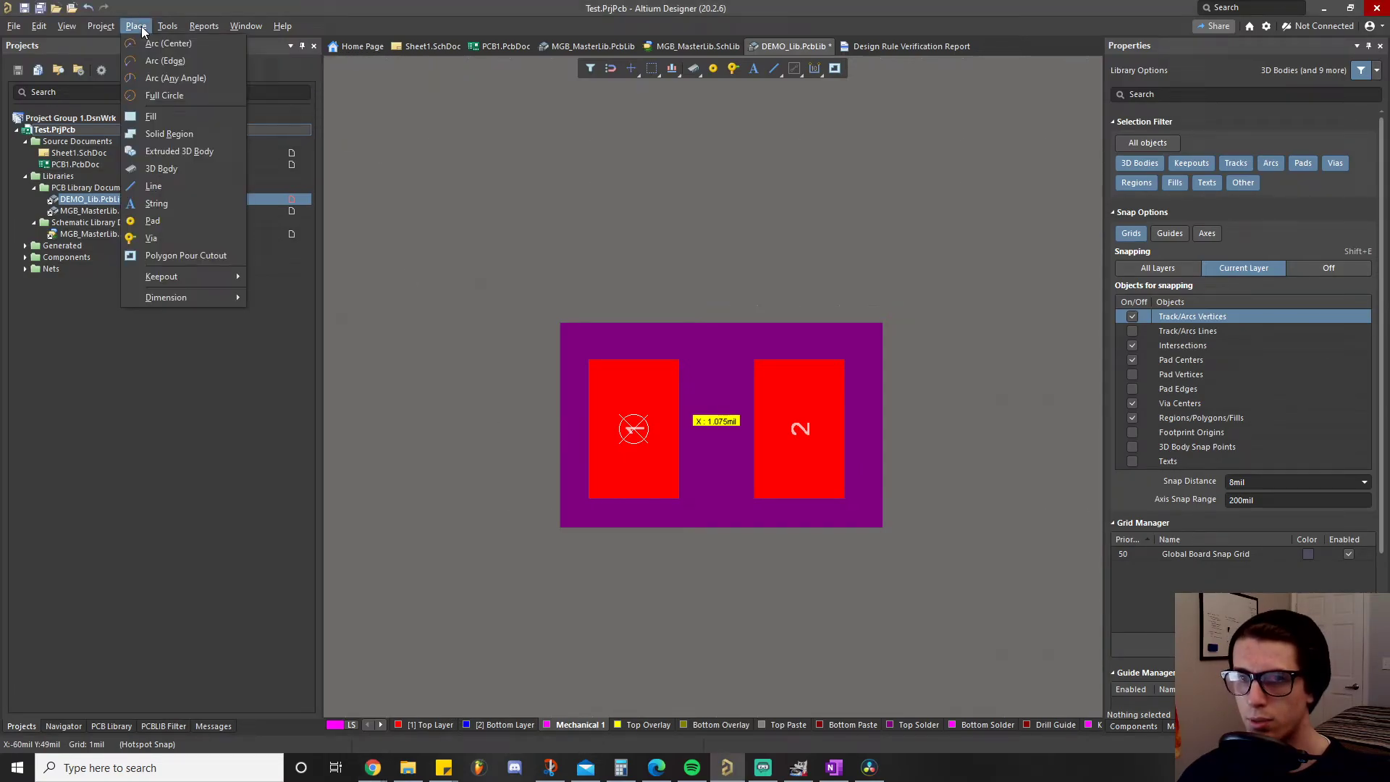
{"action": "left_click", "coordinate": [185, 153]}
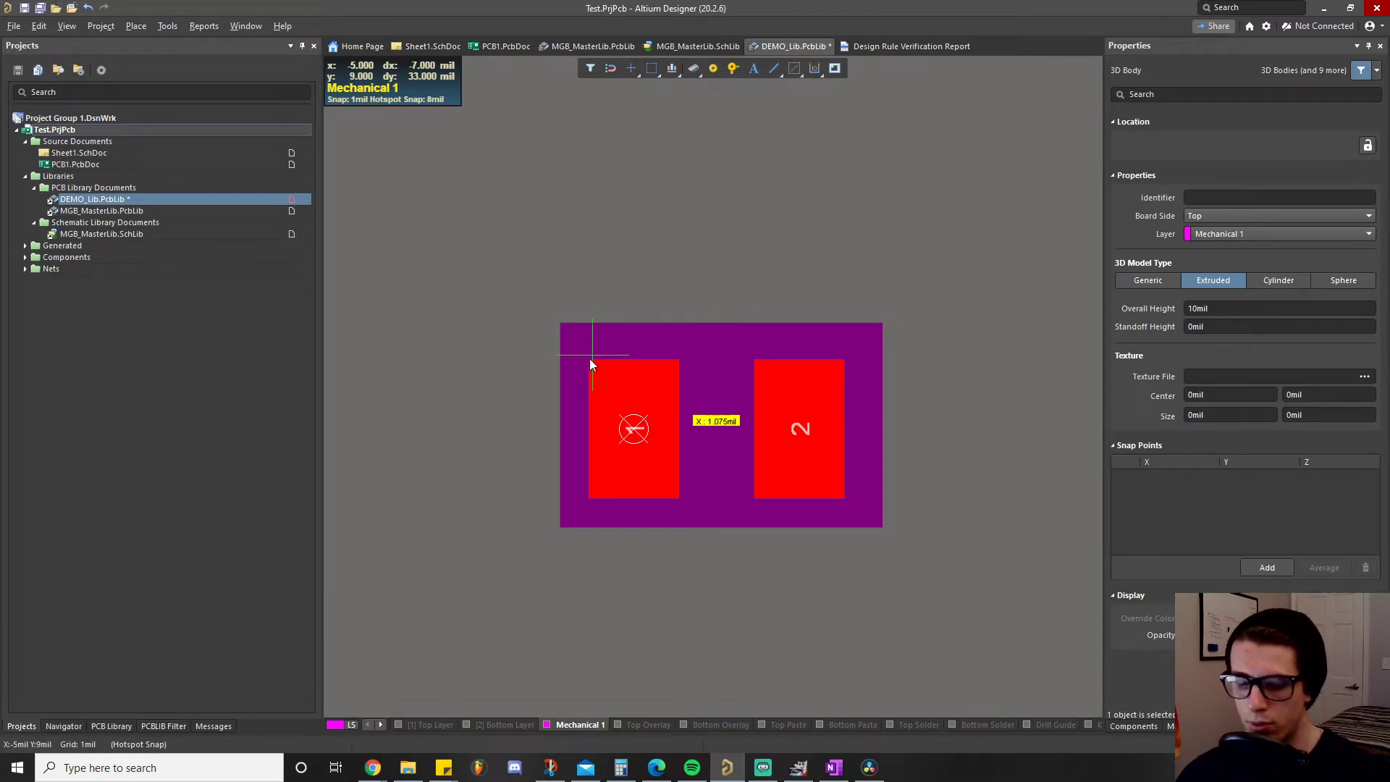
{"action": "key", "text": "q"}
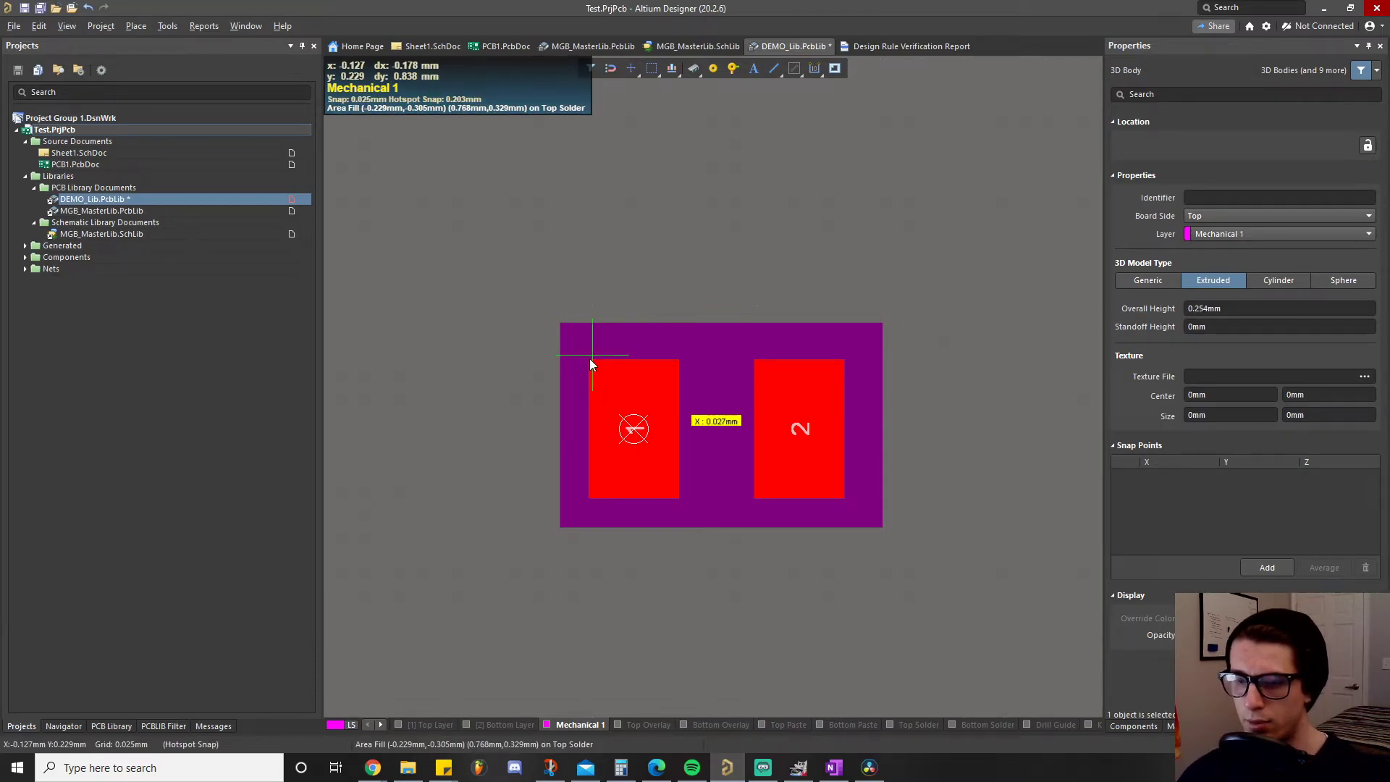
{"action": "key", "text": "g"}
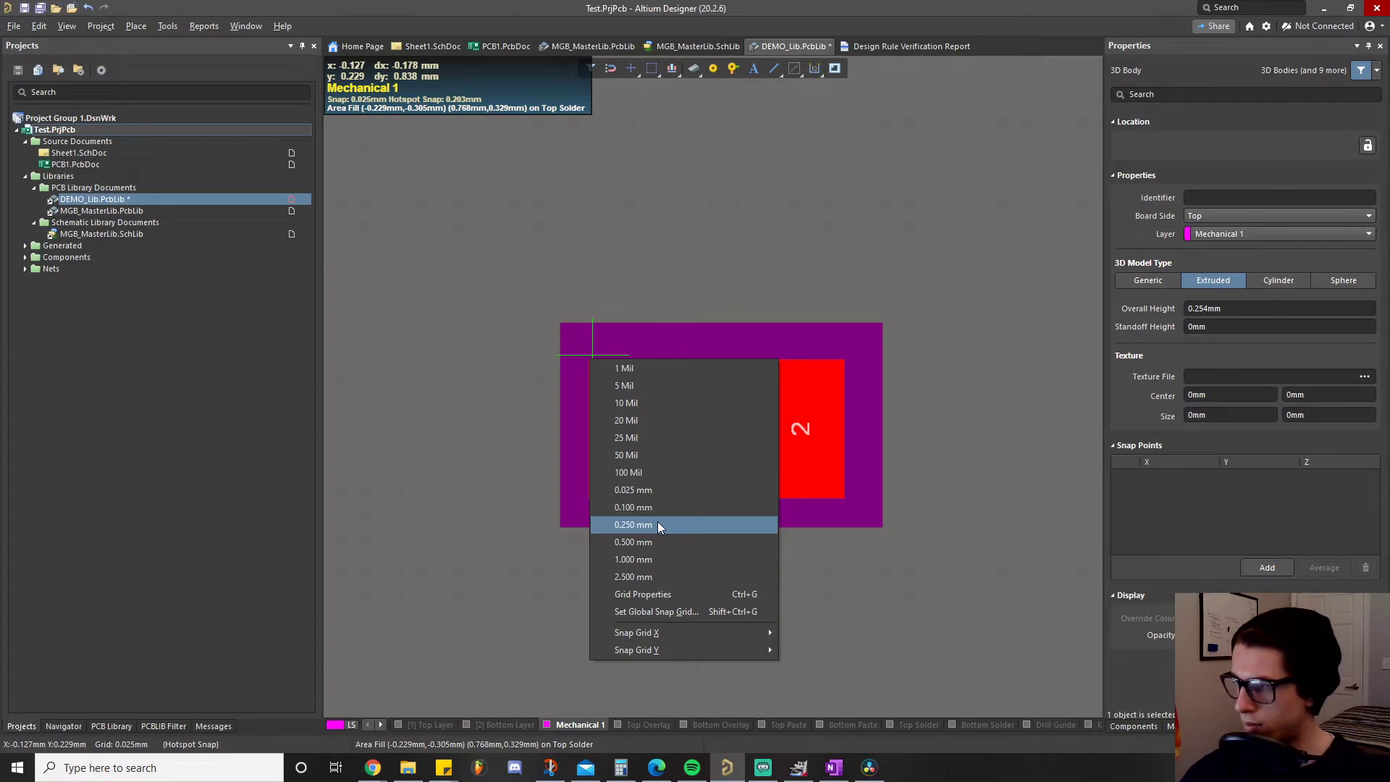
{"action": "left_click", "coordinate": [663, 472]}
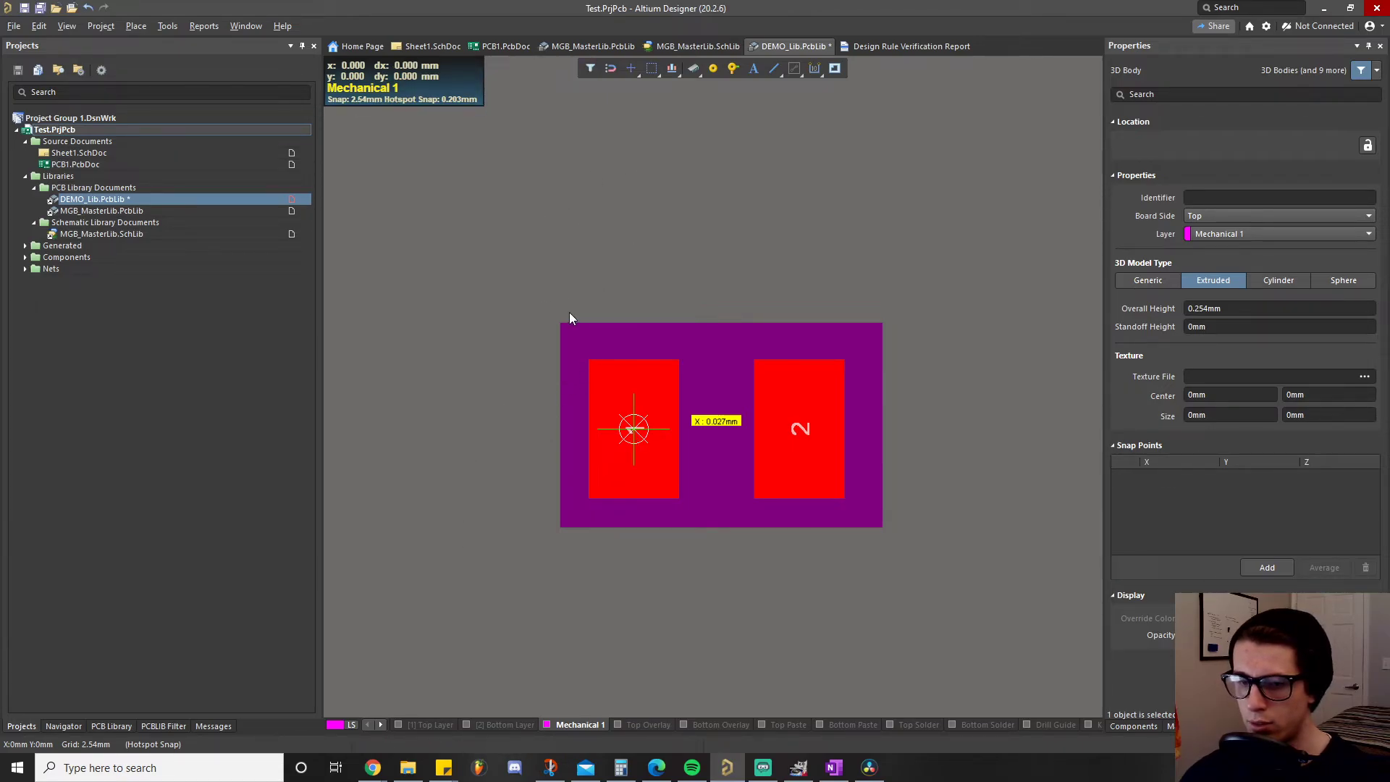
{"action": "key", "text": "g"}
{"action": "left_click", "coordinate": [636, 466]}
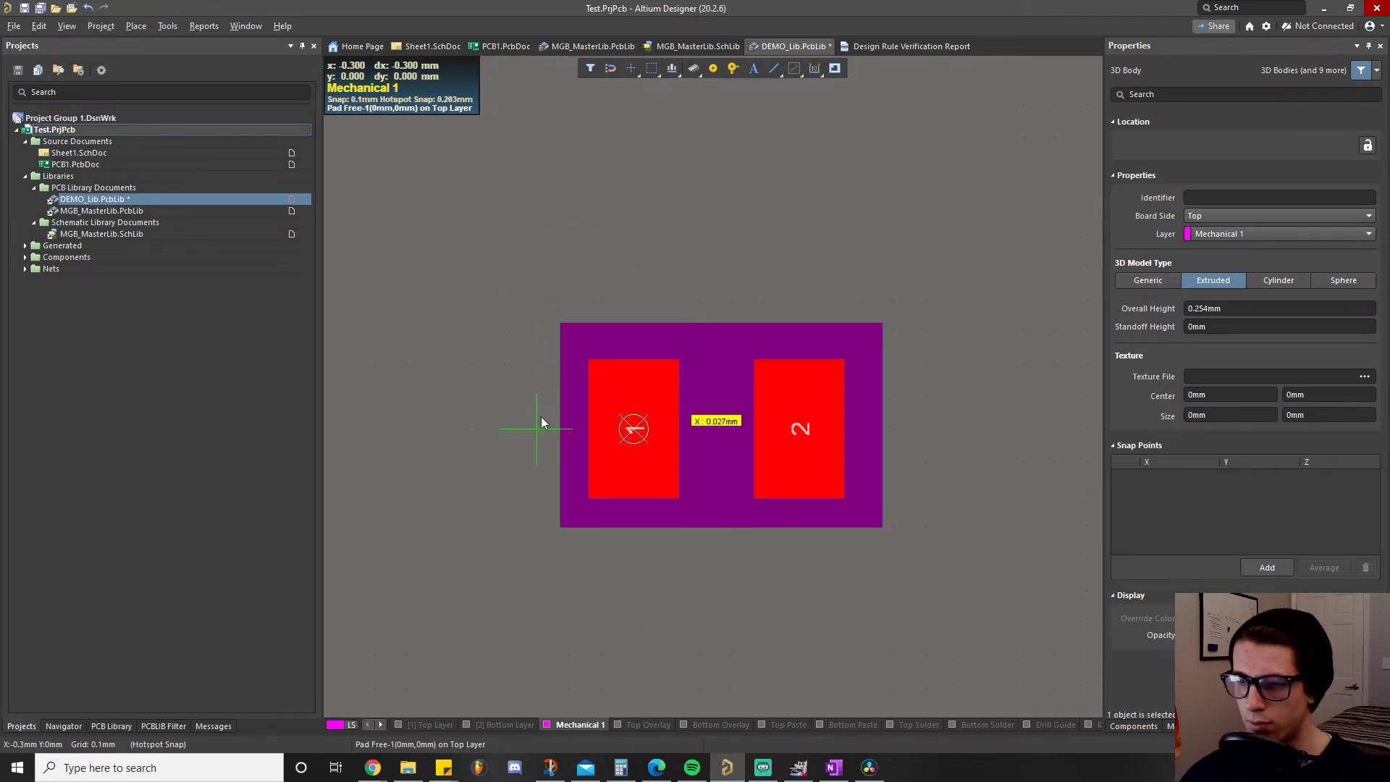
Start the body outline at pad 1's centre and refine the snap grid to 0.025 mm
{"action": "left_click", "coordinate": [584, 572]}
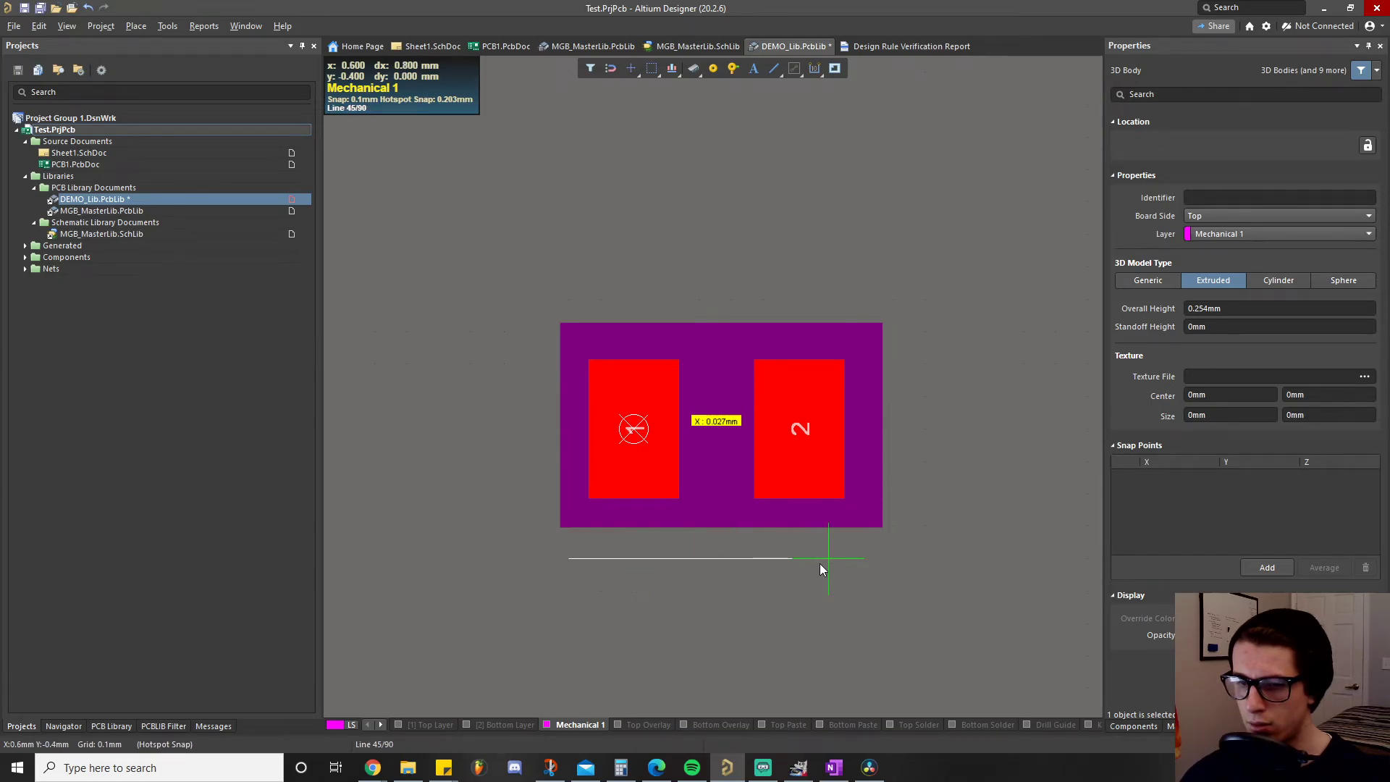
{"action": "right_click", "coordinate": [892, 566]}
{"action": "left_click", "coordinate": [631, 429]}
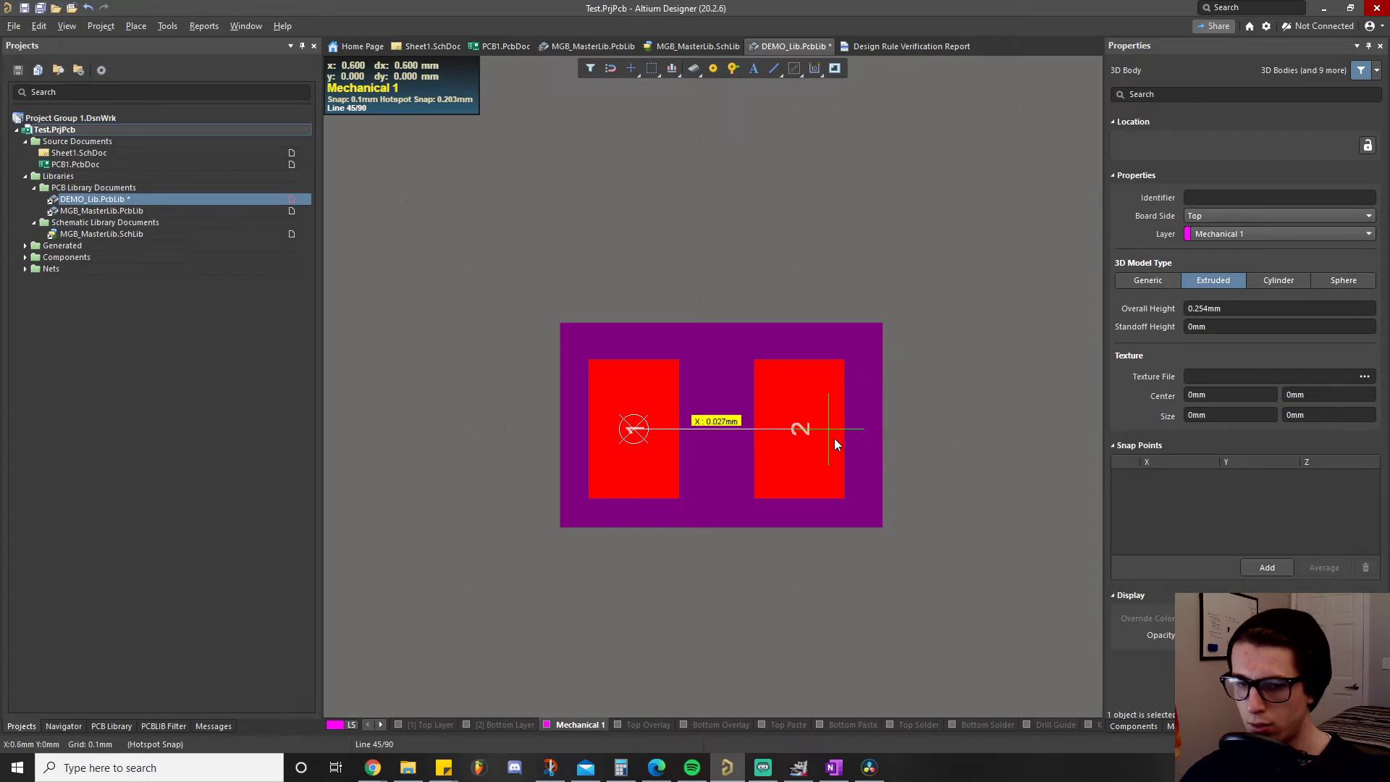
{"action": "key", "text": "g"}
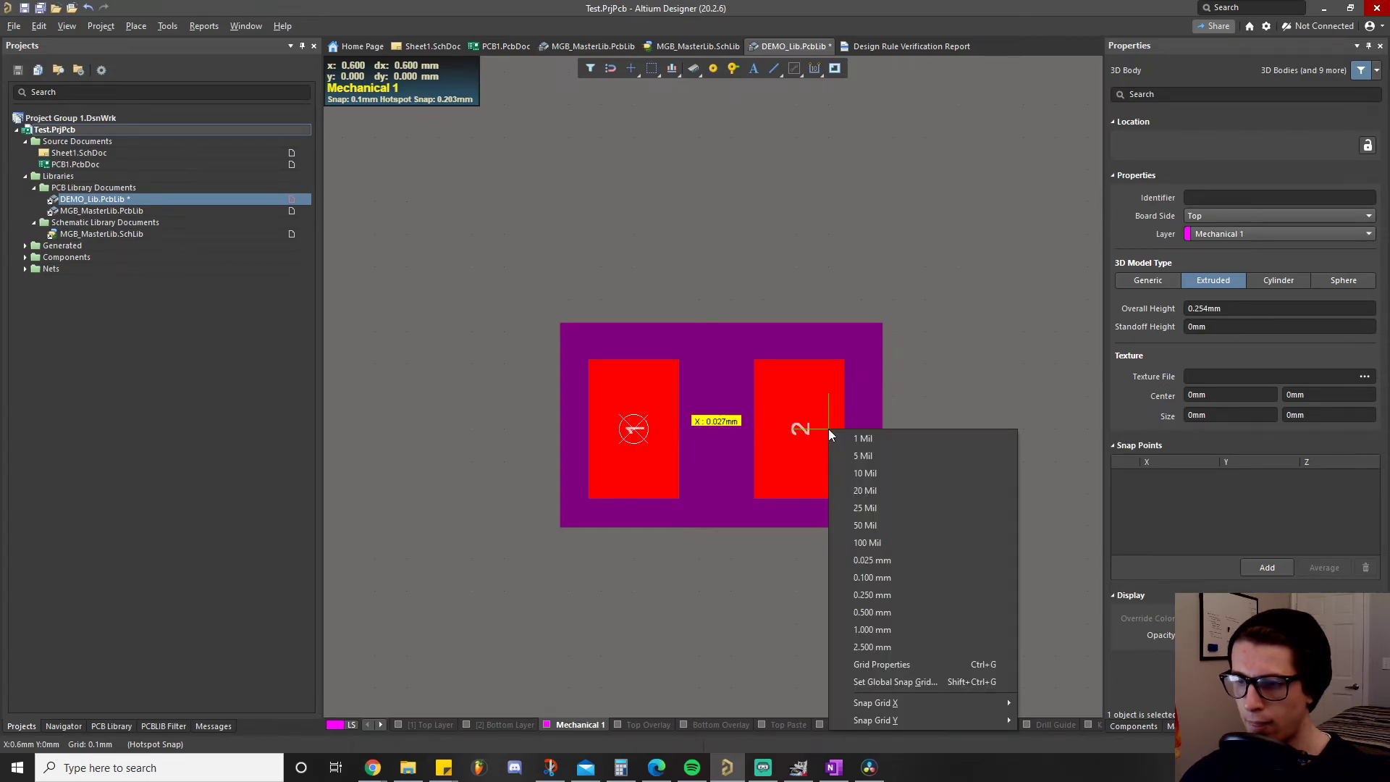
{"action": "left_click", "coordinate": [876, 560]}
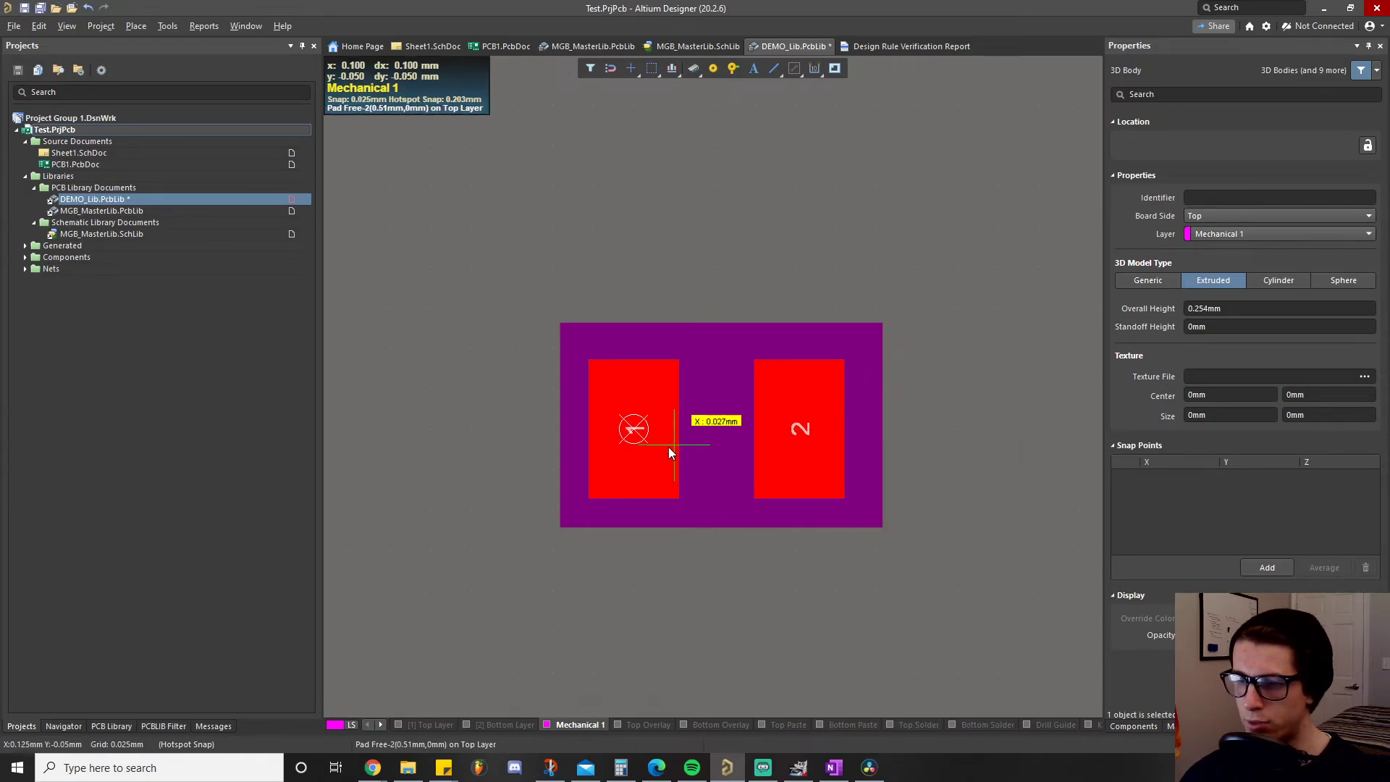
Complete the rectangular outline past pad 2 and above pad 1, finishing the 0.254mm body
{"action": "left_click", "coordinate": [851, 430]}
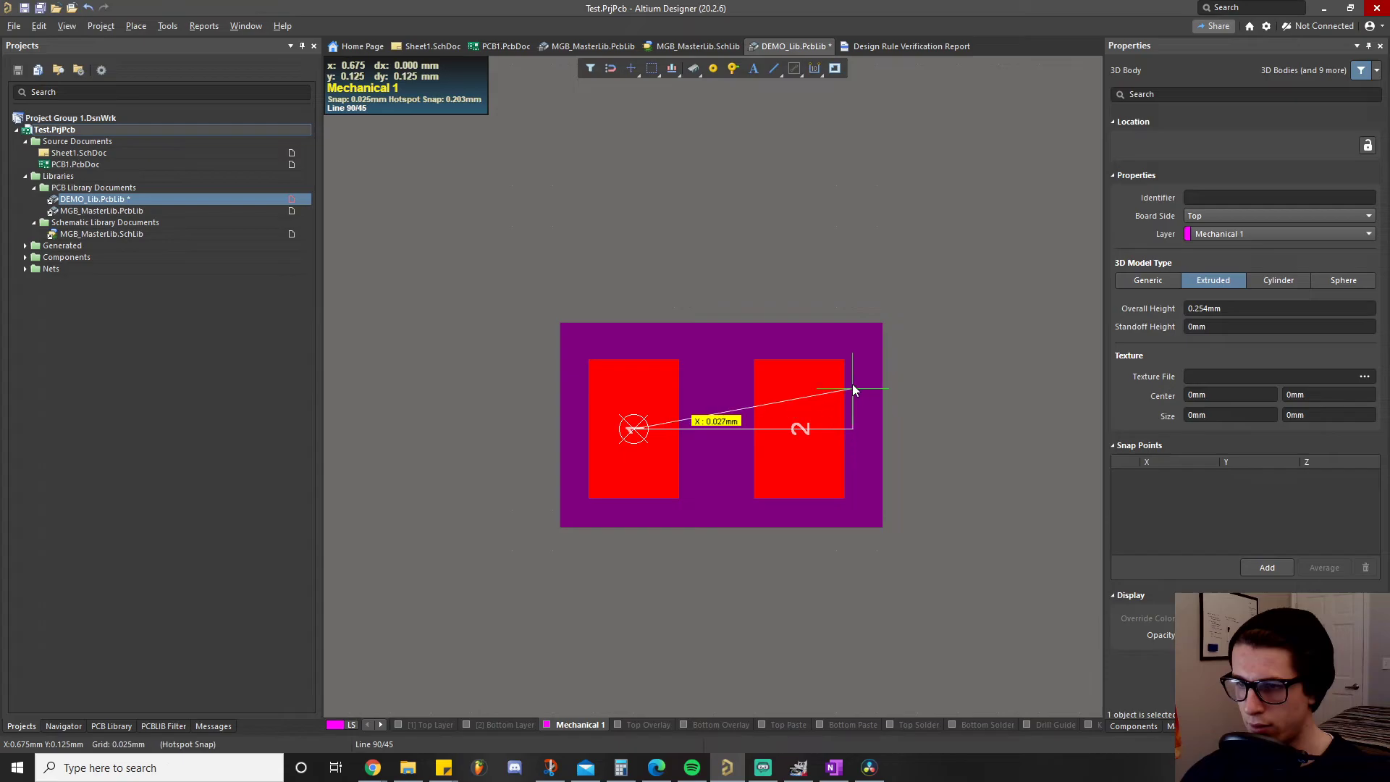
{"action": "left_click", "coordinate": [853, 319]}
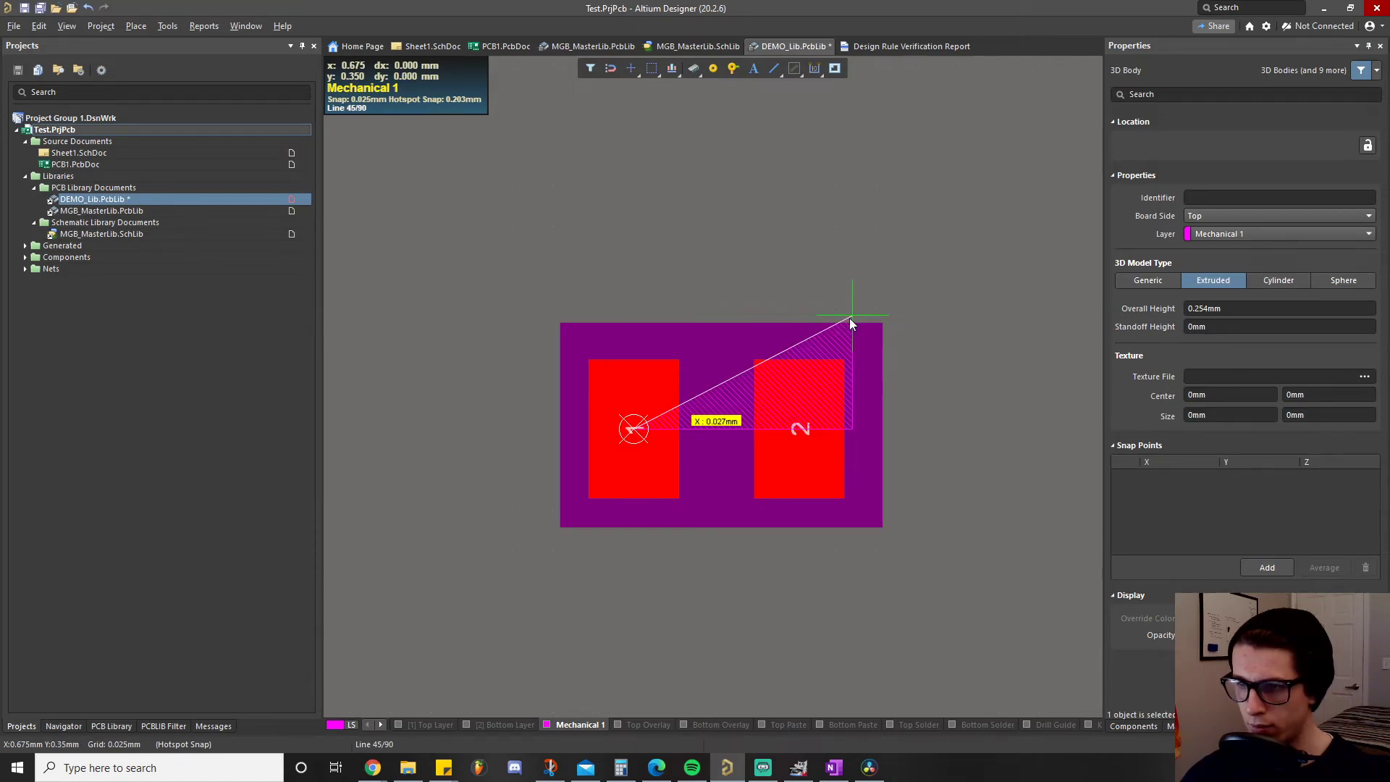
{"action": "left_click", "coordinate": [633, 309]}
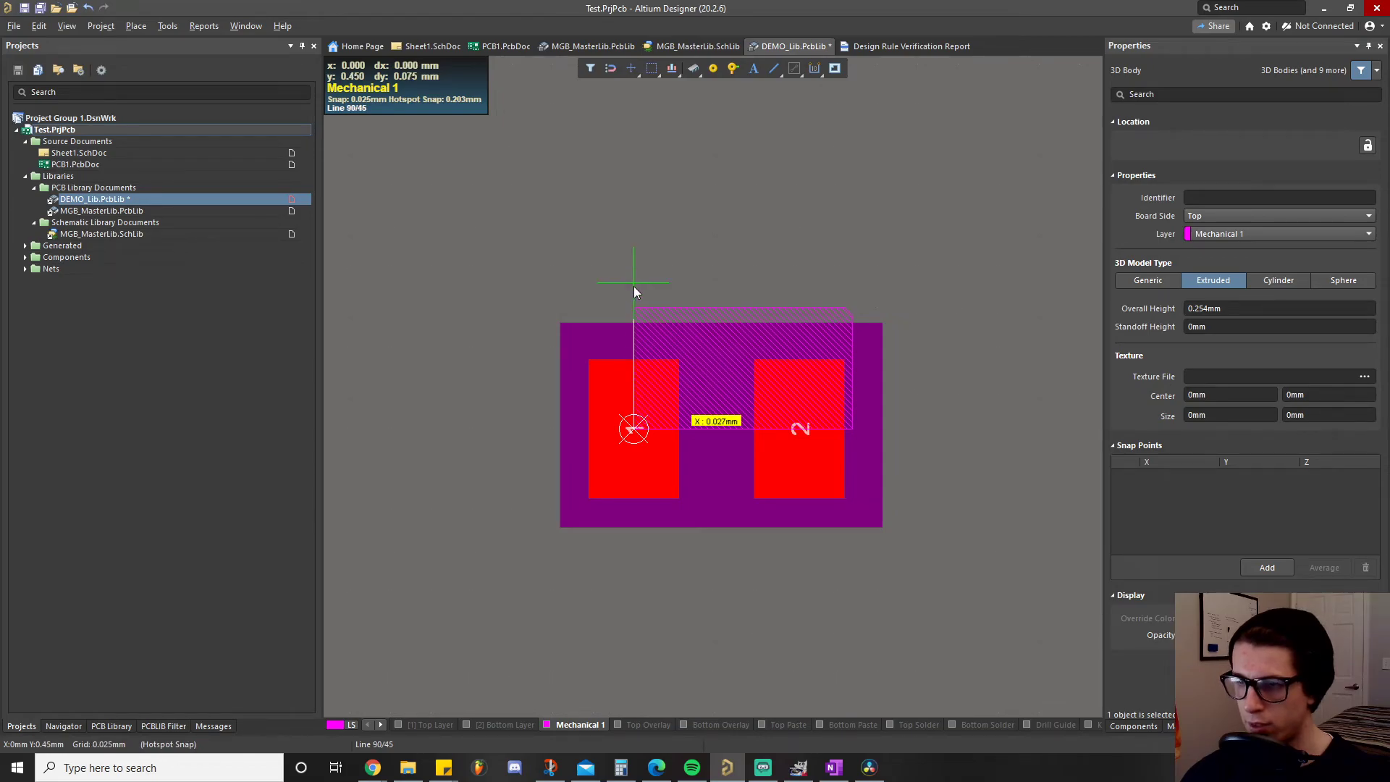
{"action": "key", "text": "Escape"}
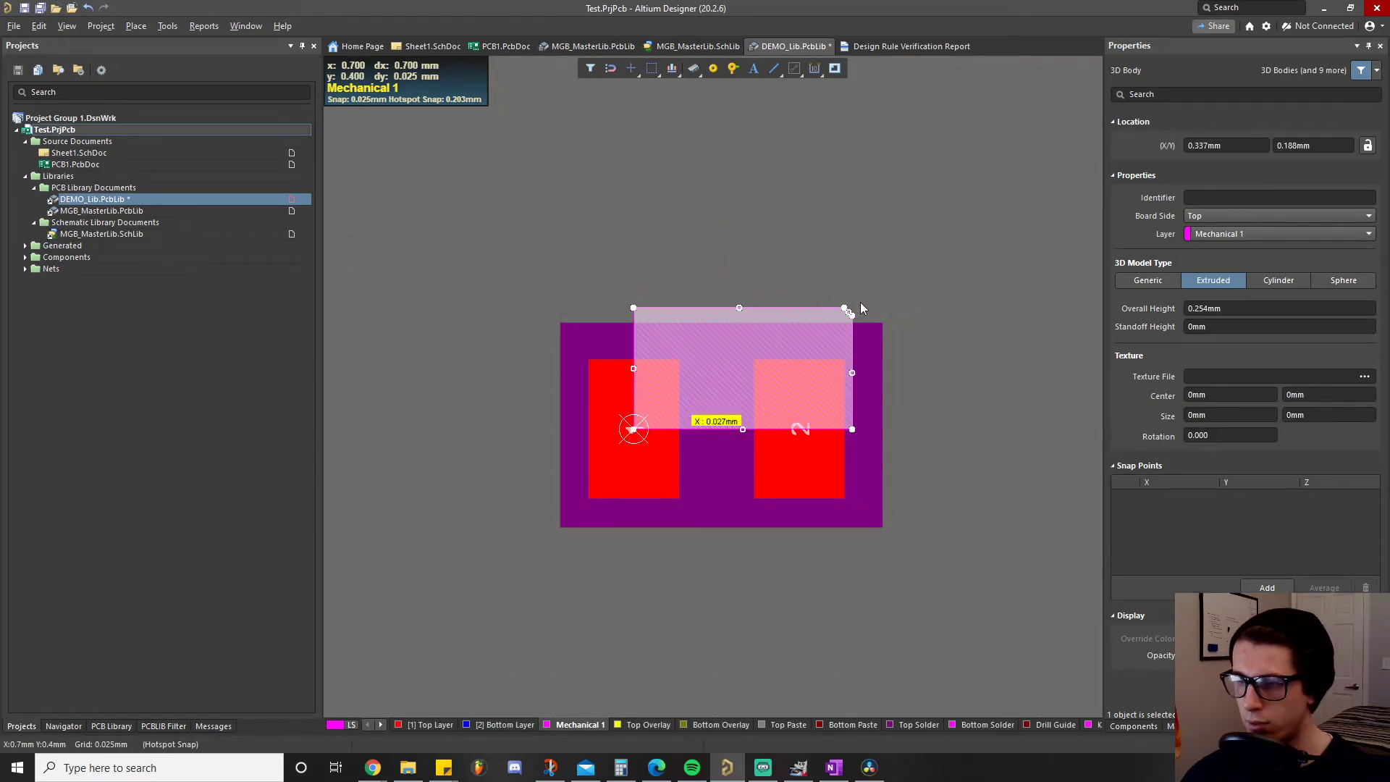
{"action": "scroll", "coordinate": [860, 308], "scroll_direction": "up", "scroll_amount": 3, "text": "ctrl"}
{"action": "left_click_drag", "start_coordinate": [832, 320], "coordinate": [870, 306]}
{"action": "left_click", "coordinate": [901, 284]}
{"action": "scroll", "coordinate": [901, 286], "scroll_direction": "down", "scroll_amount": 3, "text": "ctrl"}
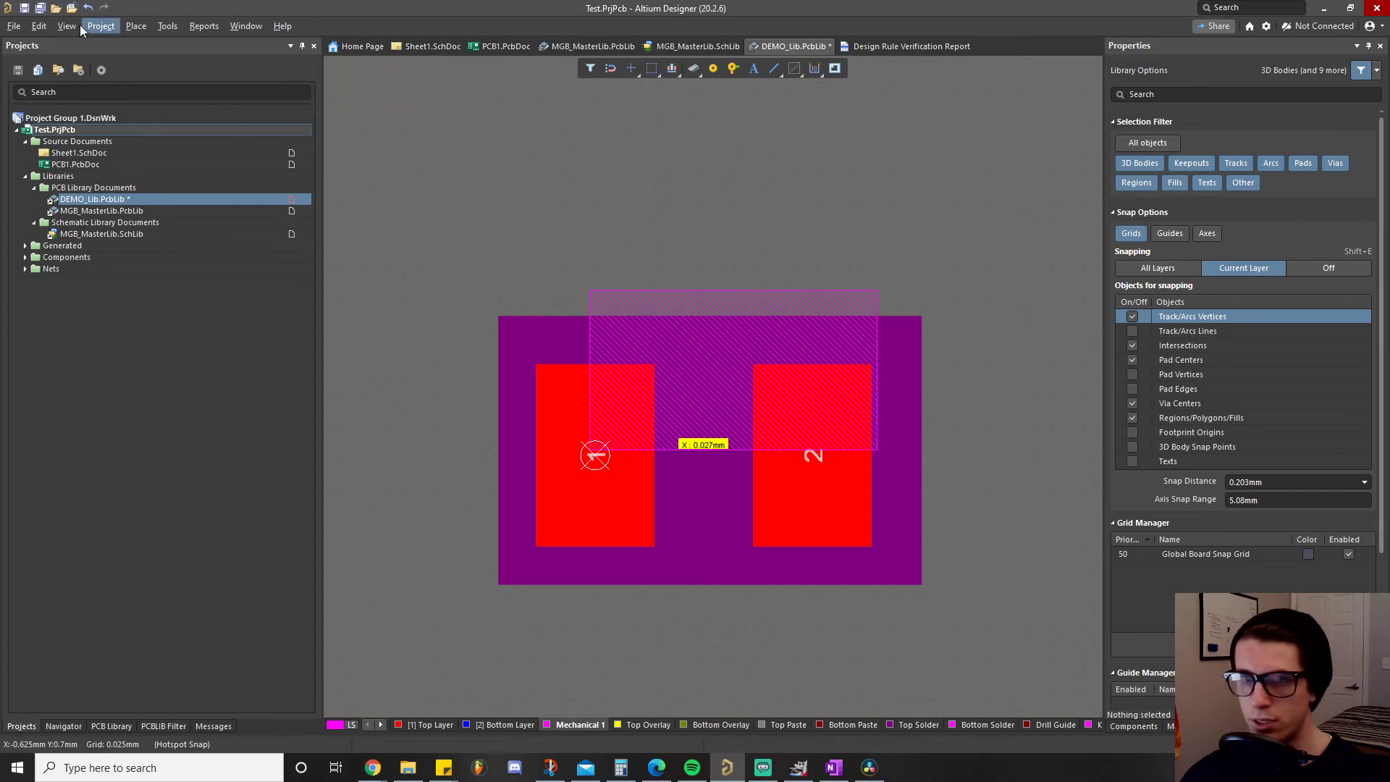
Centre the hatched 3D body on the footprint with Edit > Set Reference > Center
{"action": "left_click", "coordinate": [39, 27]}
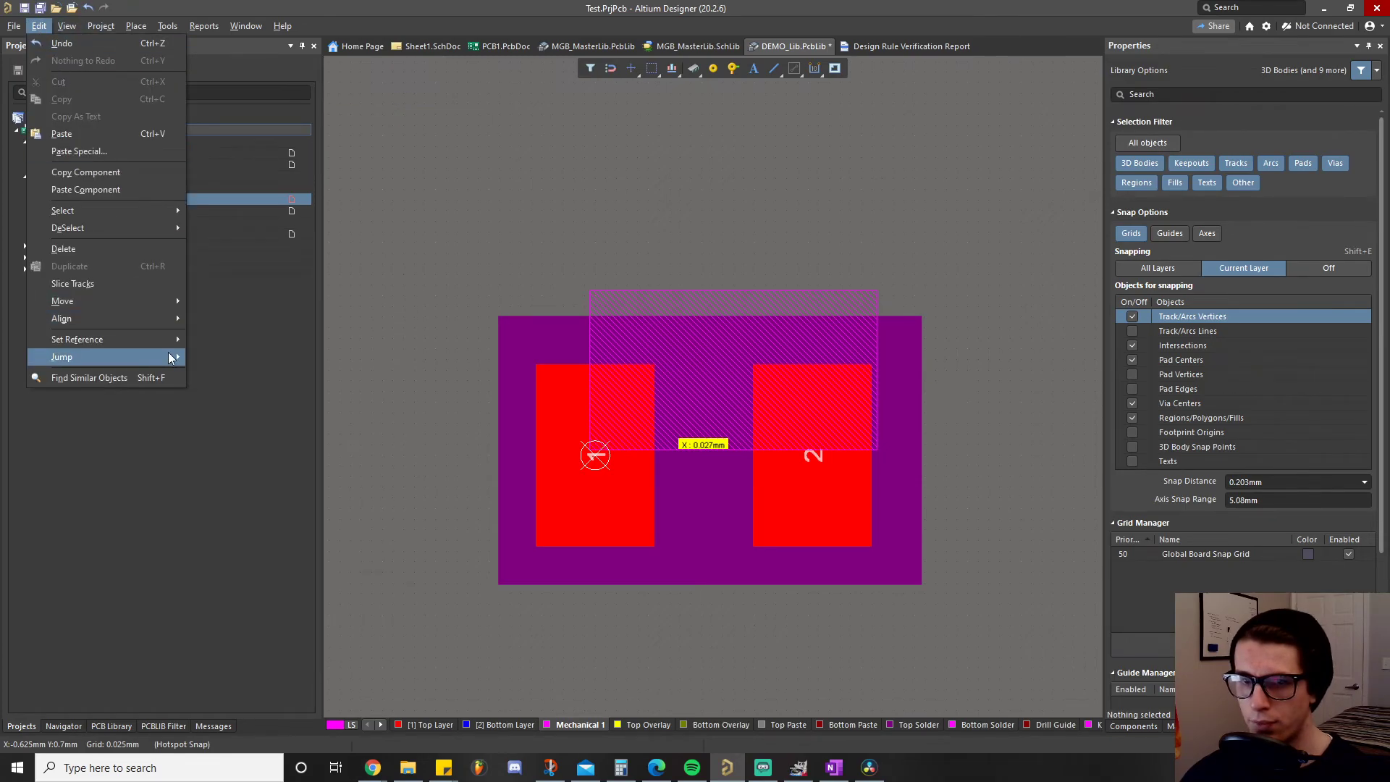
{"action": "mouse_move", "coordinate": [172, 341]}
{"action": "left_click", "coordinate": [218, 356]}
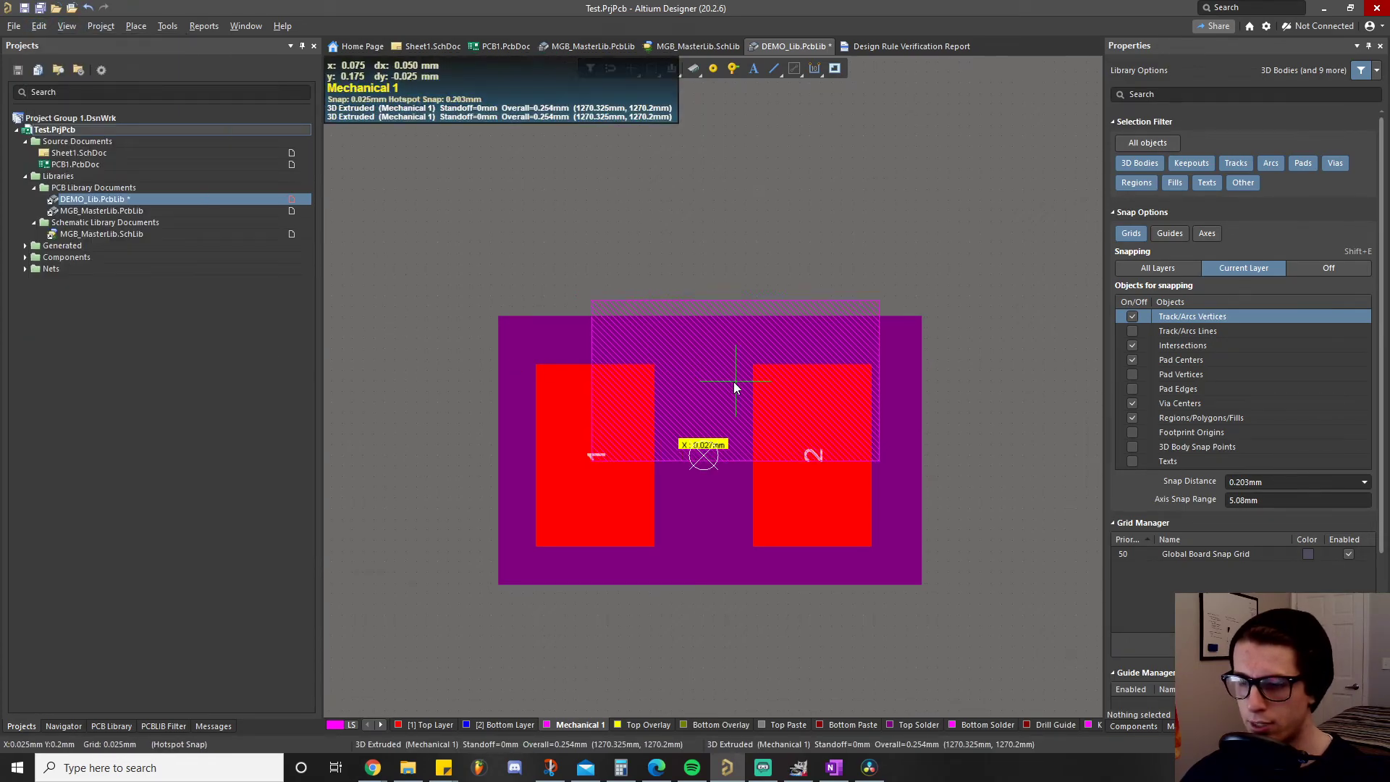
Zoom out and compare the footprint against the 0201 resistor datasheet dimensions
{"action": "scroll", "coordinate": [746, 309], "scroll_direction": "down", "scroll_amount": 4, "text": "ctrl"}
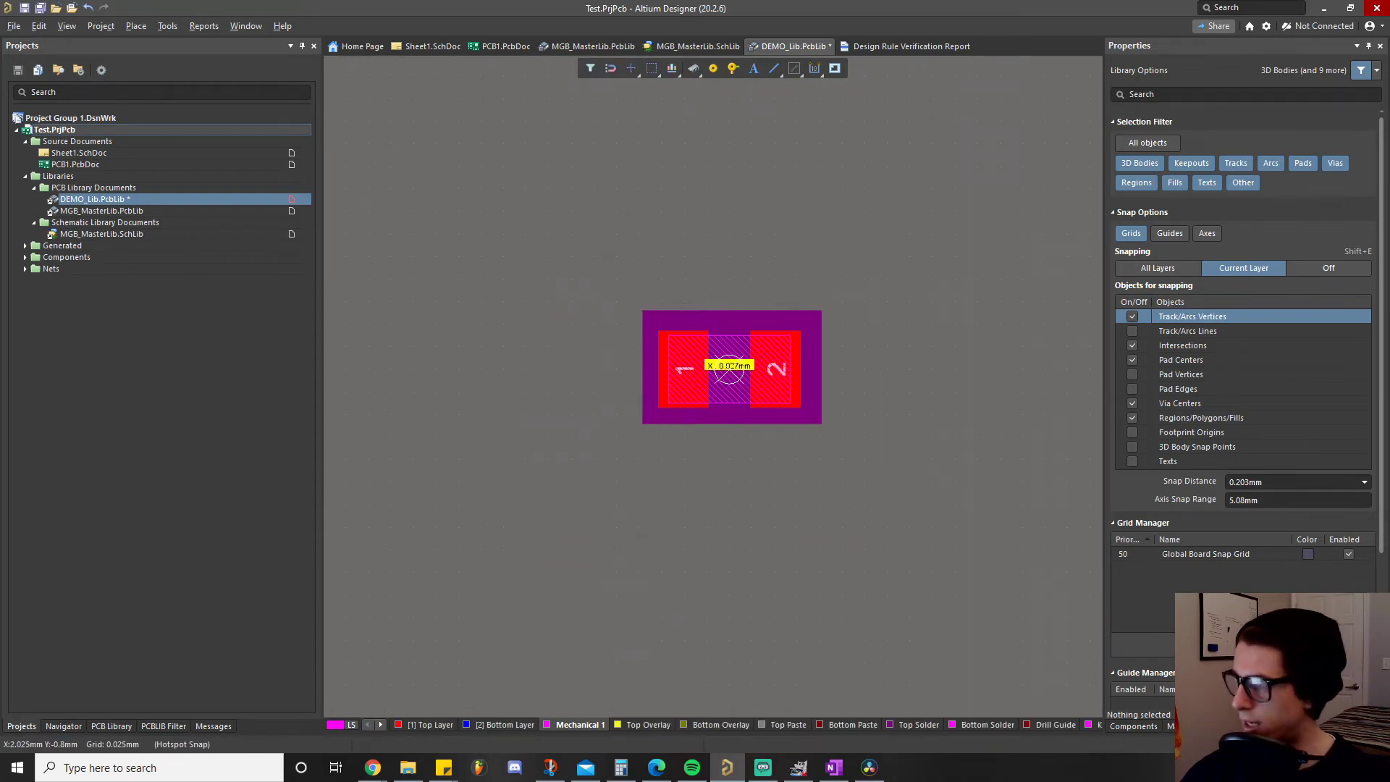
{"action": "key", "text": "alt+Tab"}
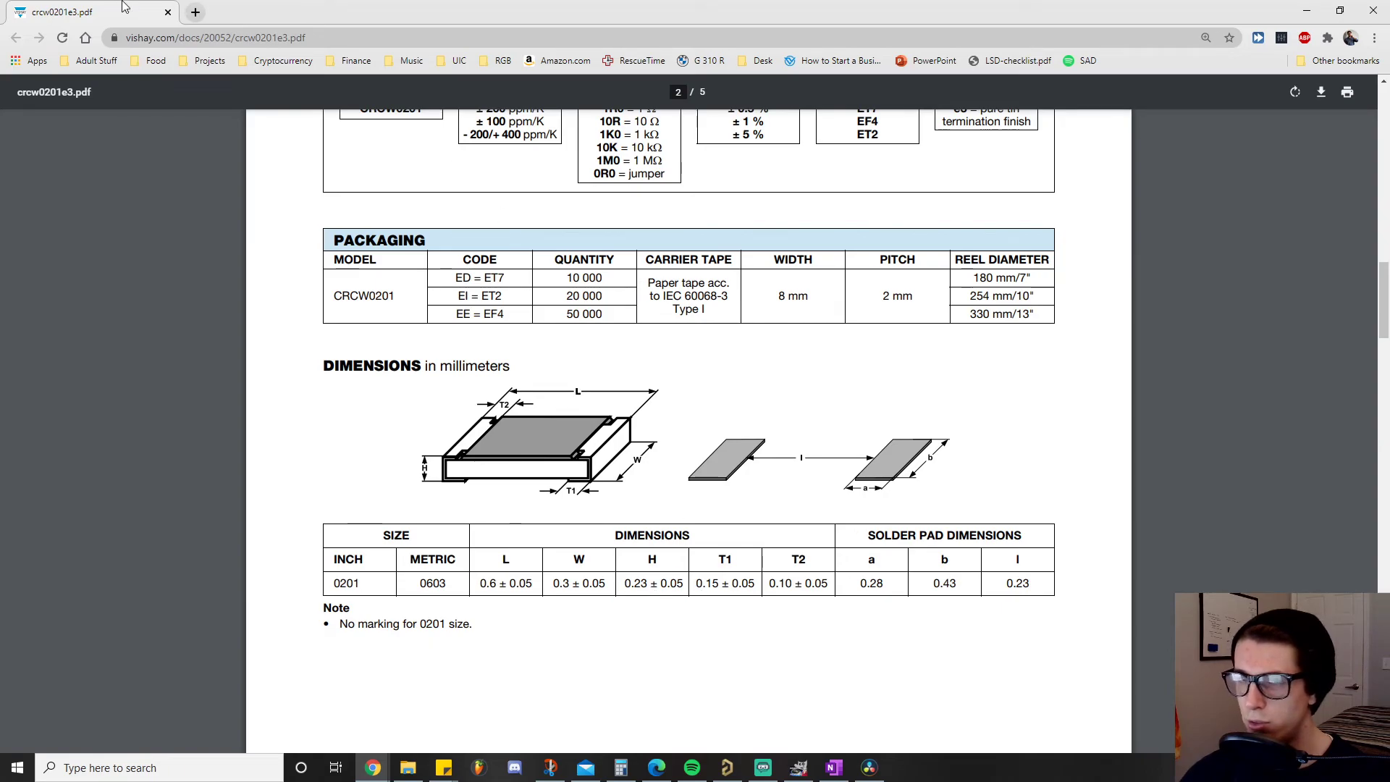
{"action": "key", "text": "alt+Tab"}
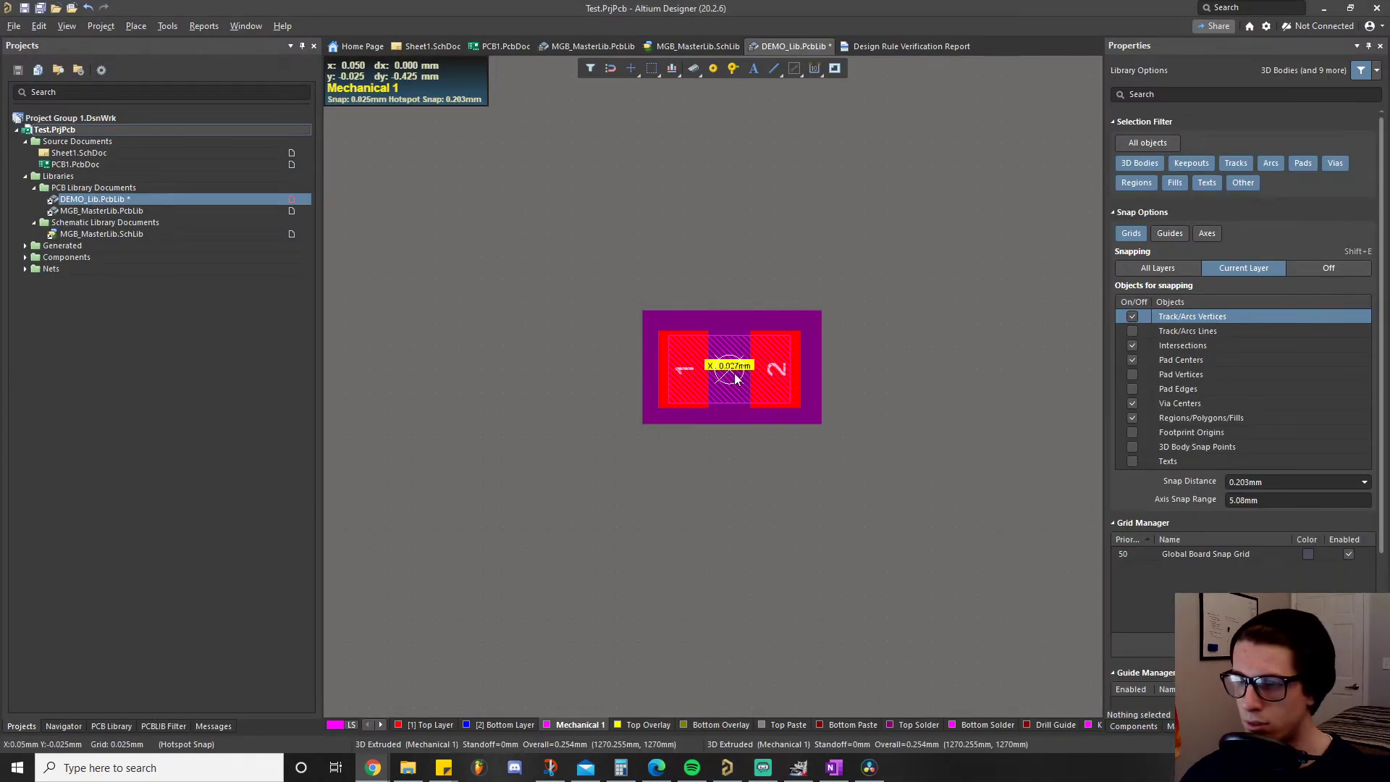
Set the 3D body's Overall Height to 0.28mm
{"action": "left_click", "coordinate": [728, 371]}
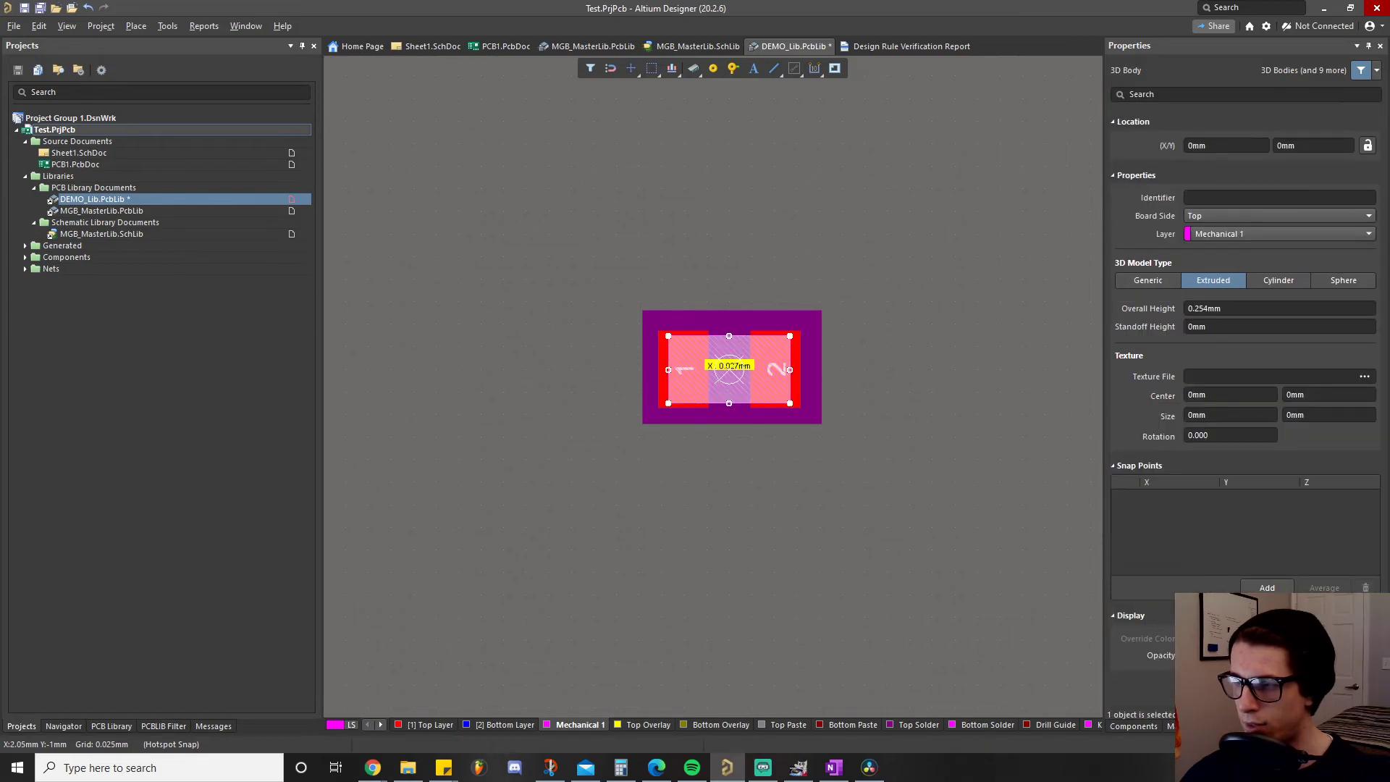
{"action": "left_click", "coordinate": [1234, 309]}
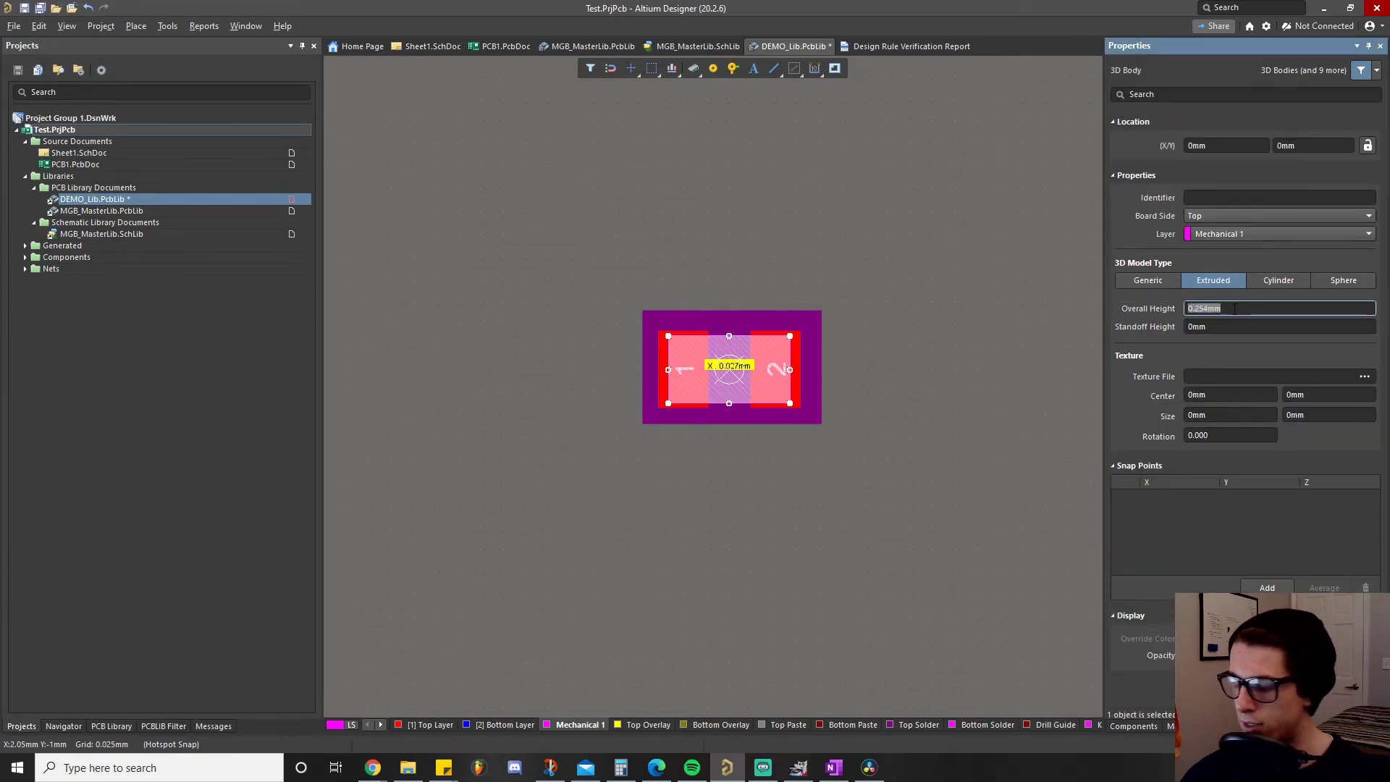
{"action": "type", "text": ".28"}
{"action": "key", "text": "Return"}
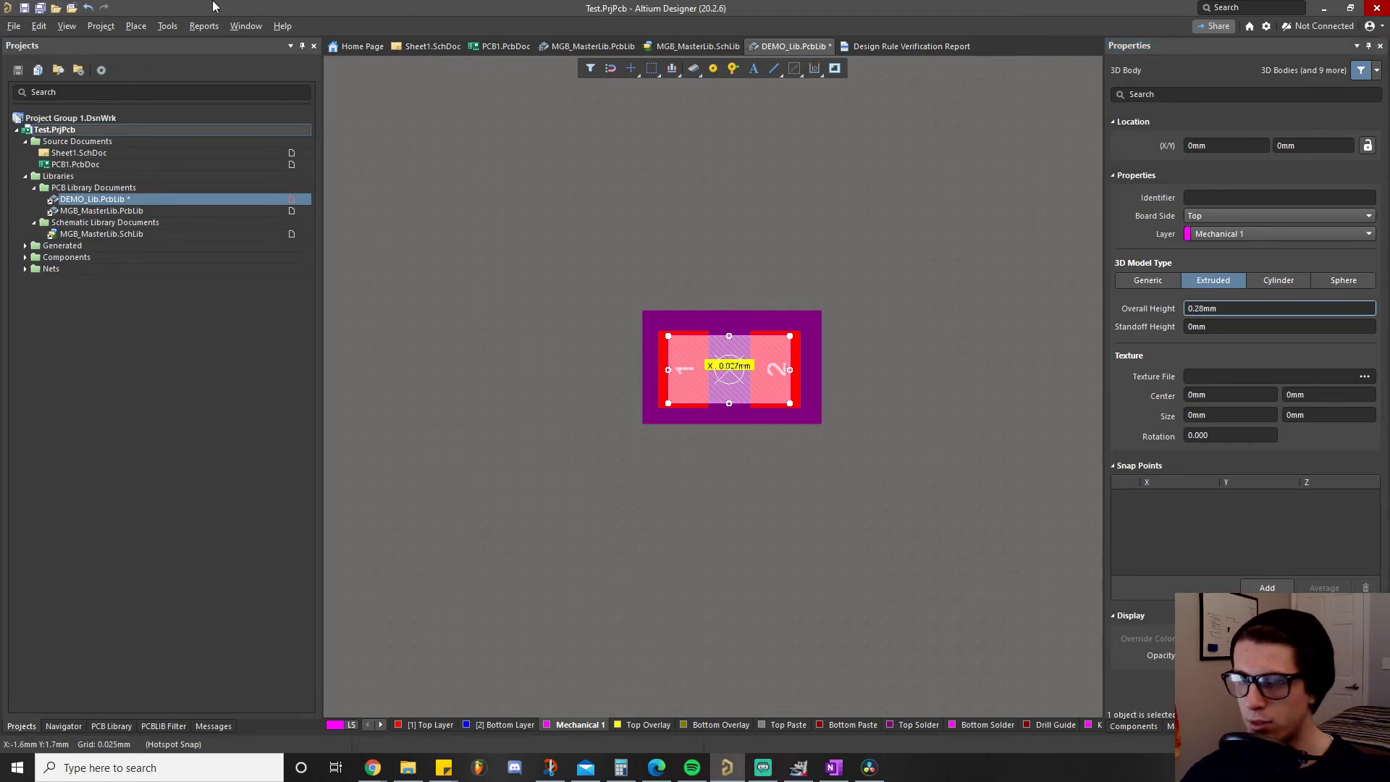
Inspect the body's height in 3D Layout Mode, then return to 2D Layout Mode
{"action": "left_click", "coordinate": [67, 26]}
{"action": "left_click", "coordinate": [110, 242]}
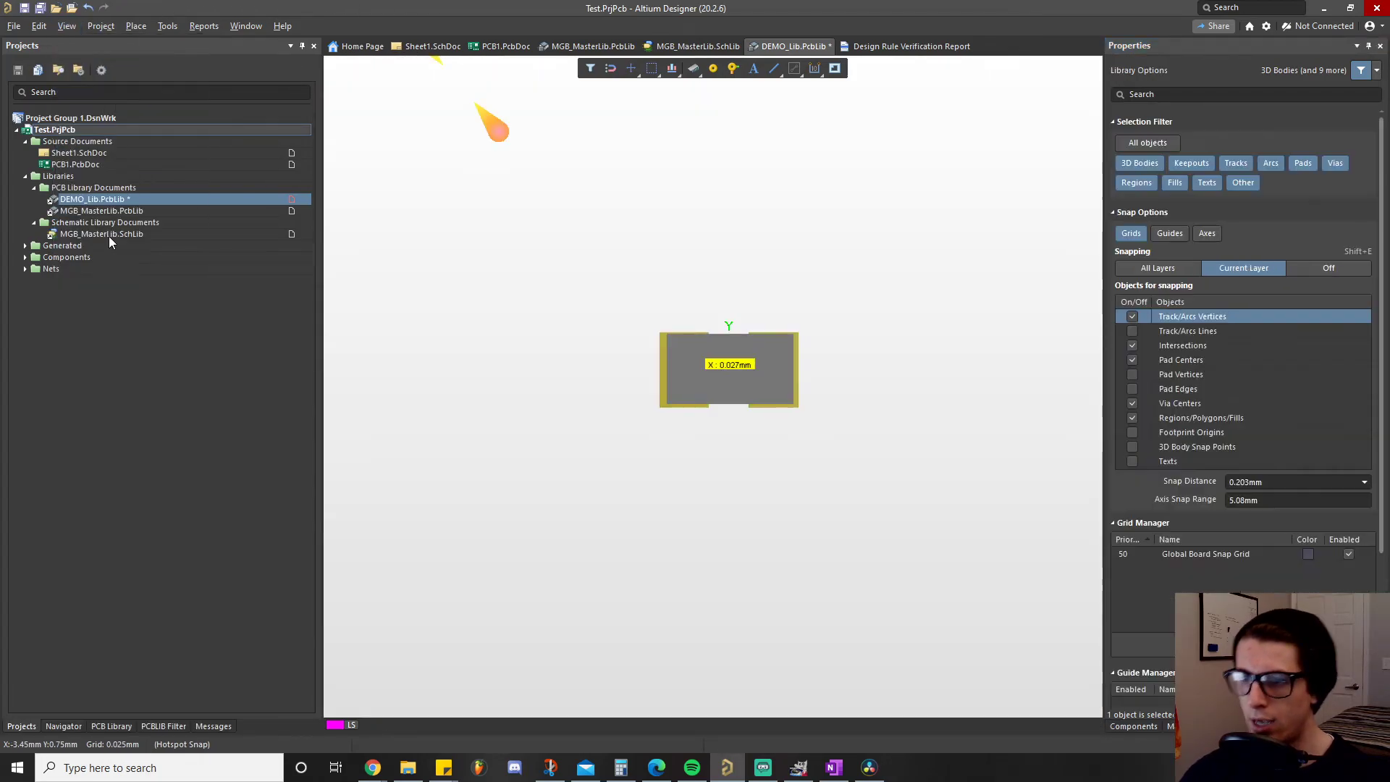
{"action": "right_click_drag", "start_coordinate": [727, 421], "coordinate": [713, 572], "text": "shift"}
{"action": "left_click", "coordinate": [65, 26]}
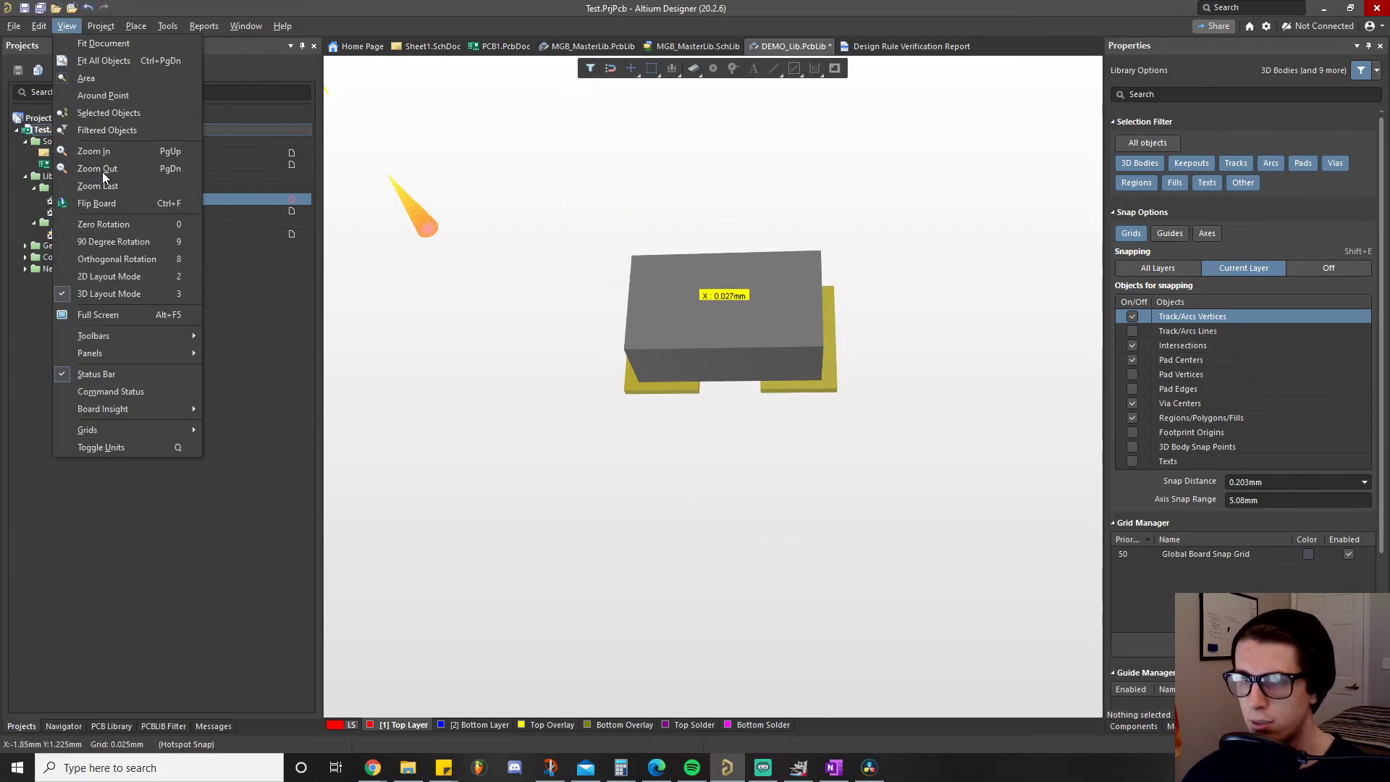
{"action": "left_click", "coordinate": [102, 274]}
Cancel a line started on Mechanical 1 and make Top Overlay the active layer
{"action": "left_click", "coordinate": [133, 26]}
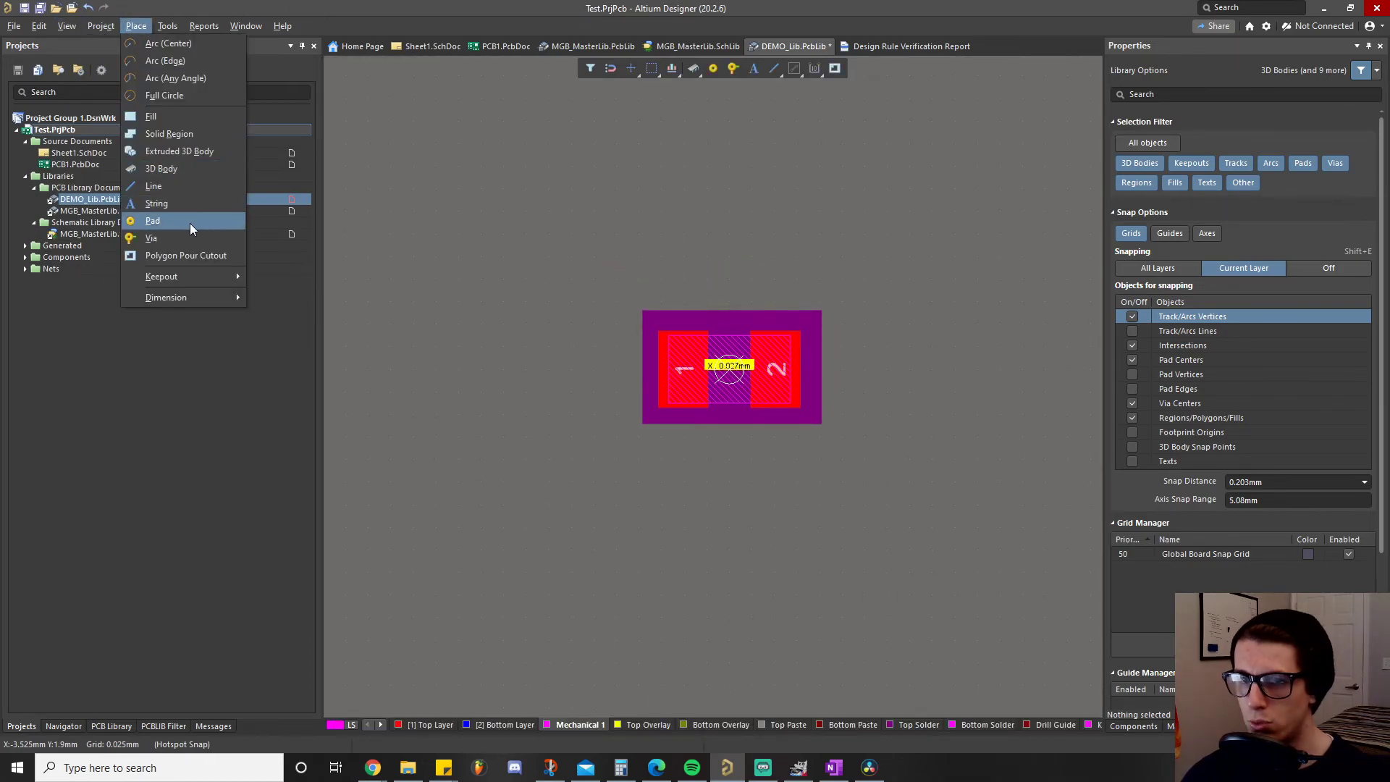
{"action": "left_click", "coordinate": [190, 190]}
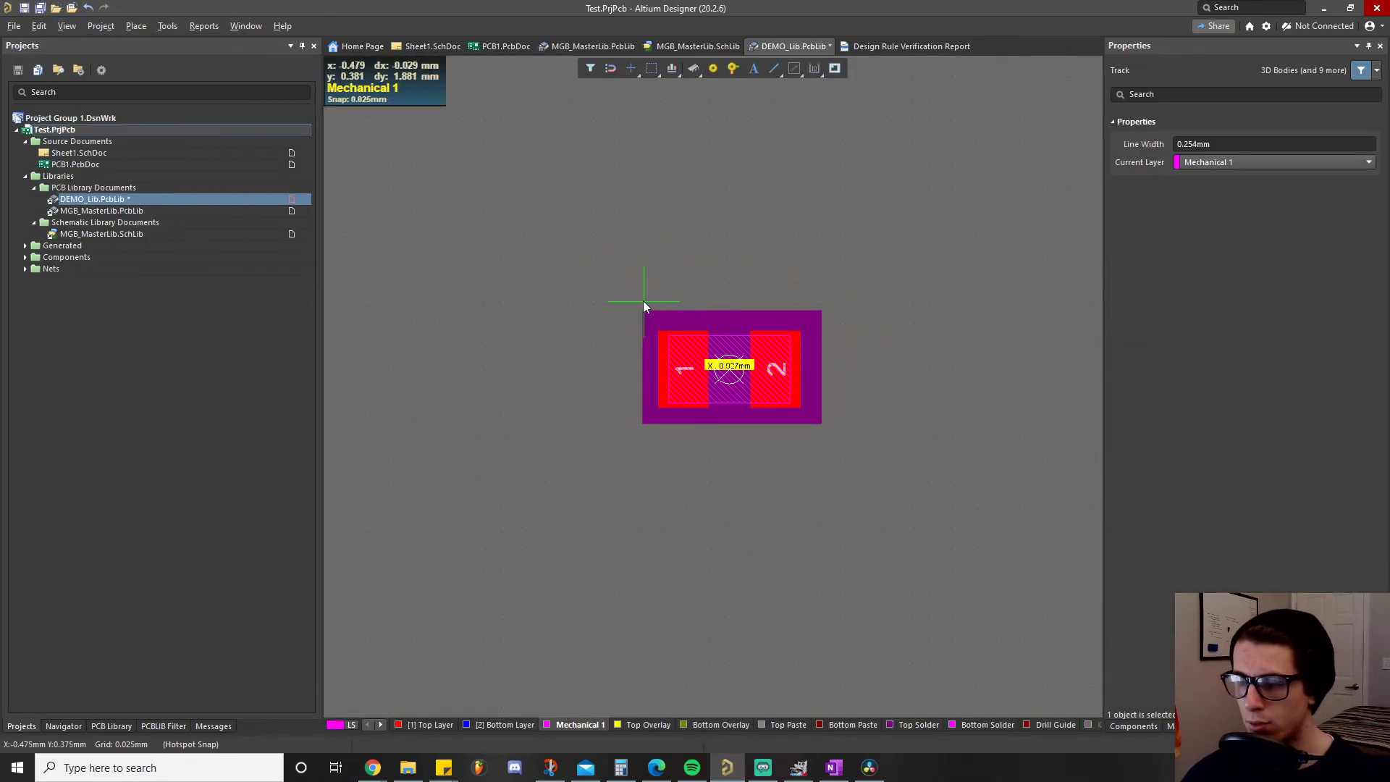
{"action": "scroll", "coordinate": [643, 301], "scroll_direction": "up", "scroll_amount": 3, "text": "ctrl"}
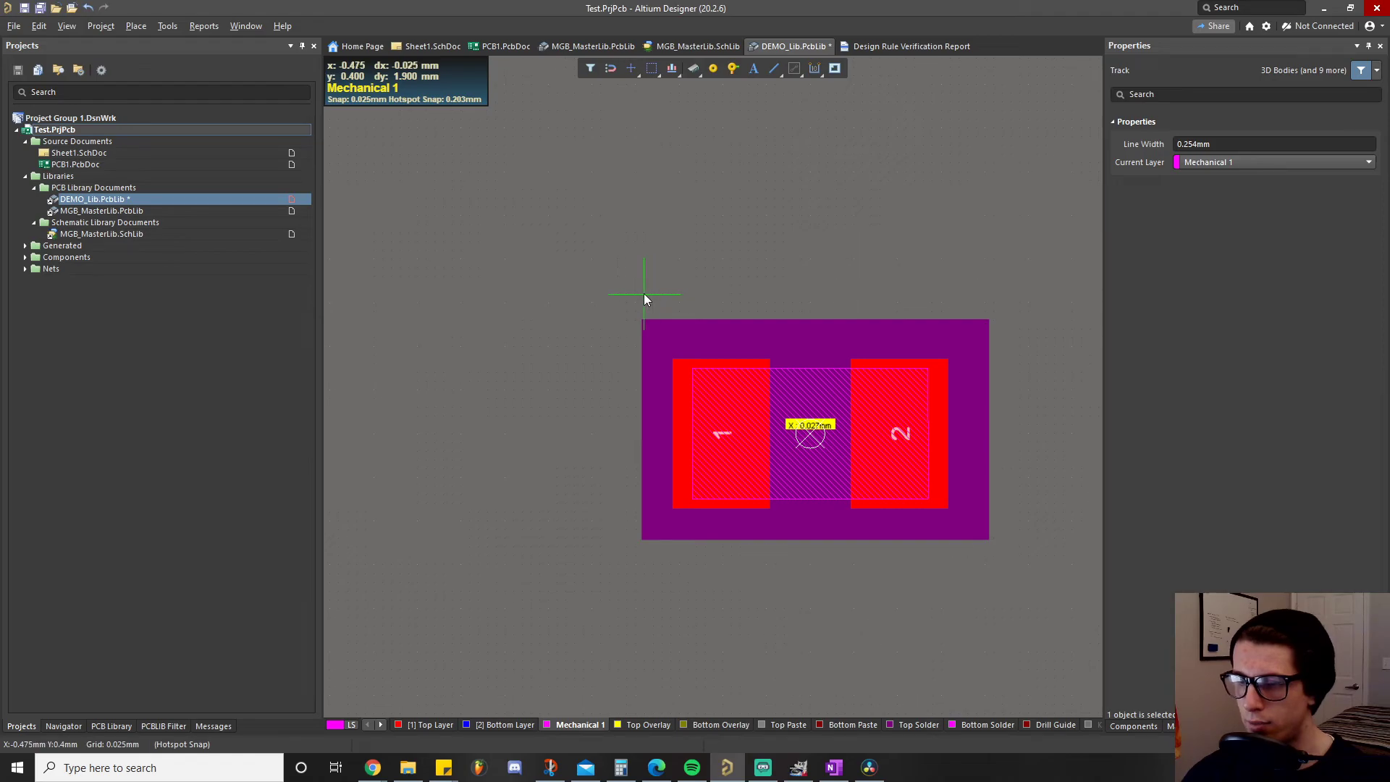
{"action": "left_click", "coordinate": [642, 294]}
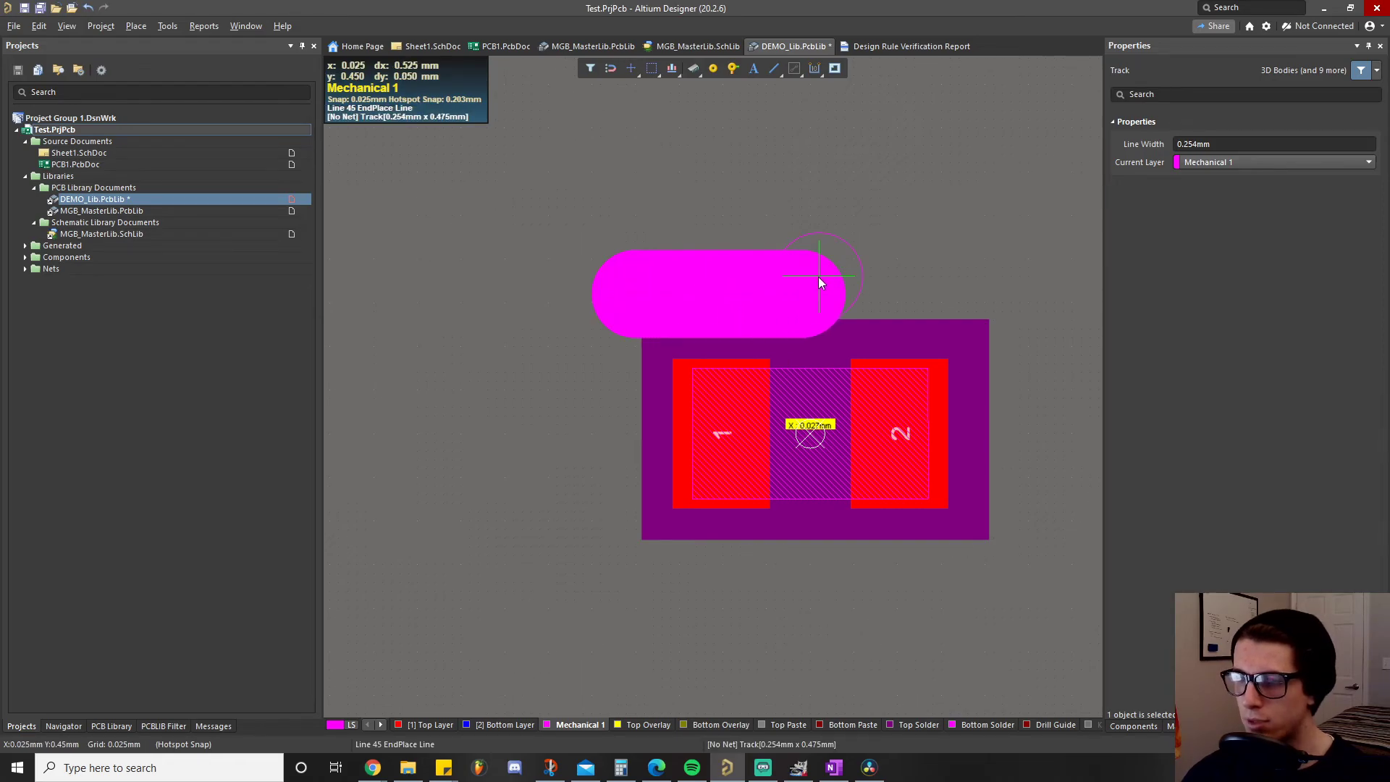
{"action": "key", "text": "Escape"}
{"action": "key", "text": "Escape"}
{"action": "left_click", "coordinate": [647, 724]}
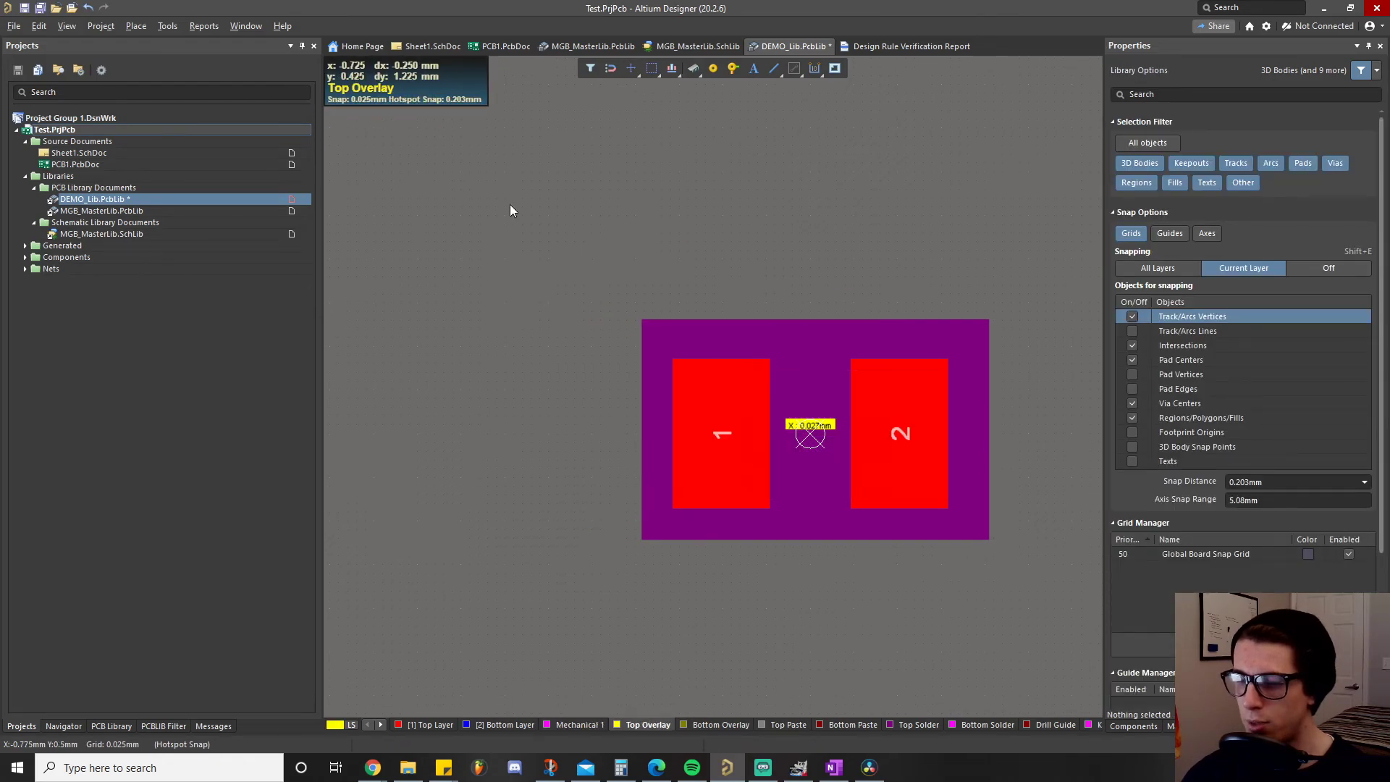
Draw two Top Overlay silkscreen lines, one above and one below the pads
{"action": "left_click", "coordinate": [135, 27]}
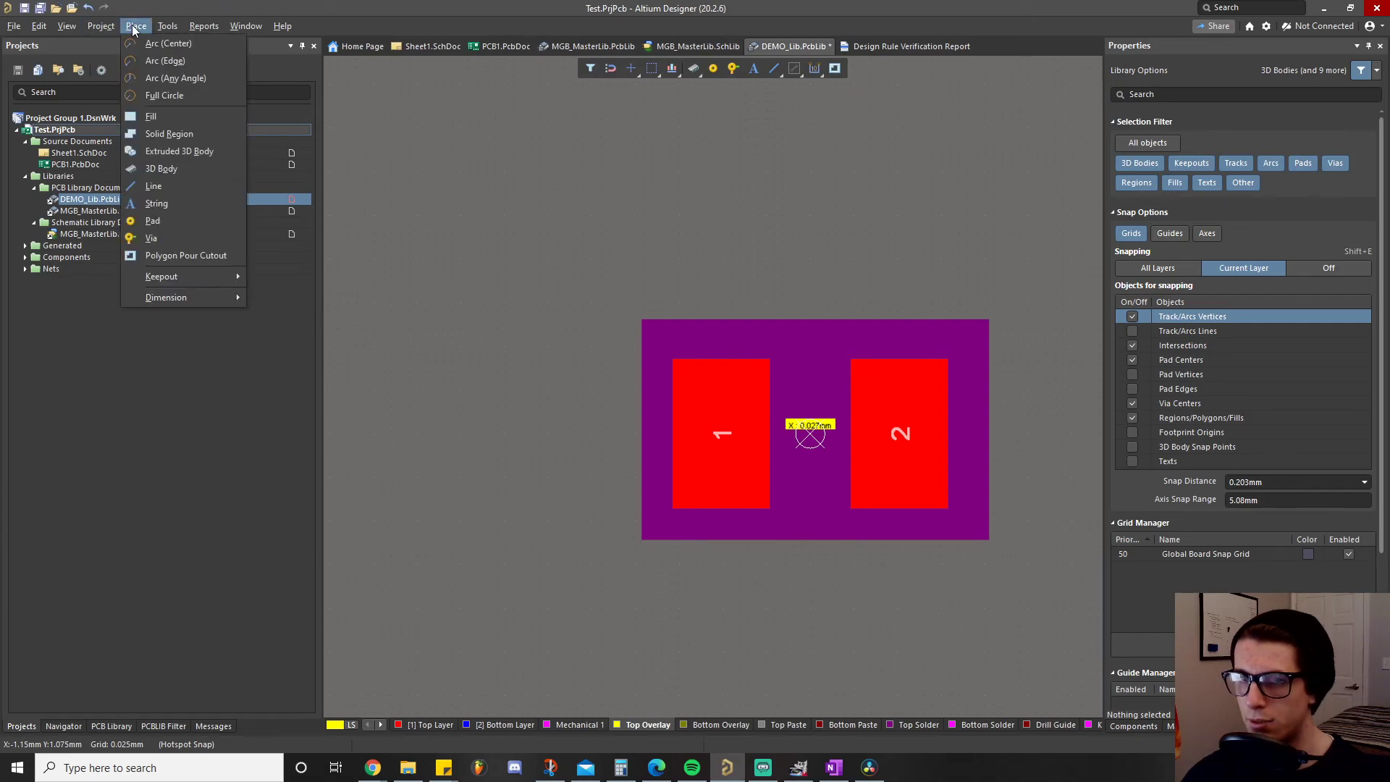
{"action": "left_click", "coordinate": [180, 188]}
{"action": "left_click", "coordinate": [637, 259]}
{"action": "left_click", "coordinate": [1012, 258]}
{"action": "key", "text": "Escape"}
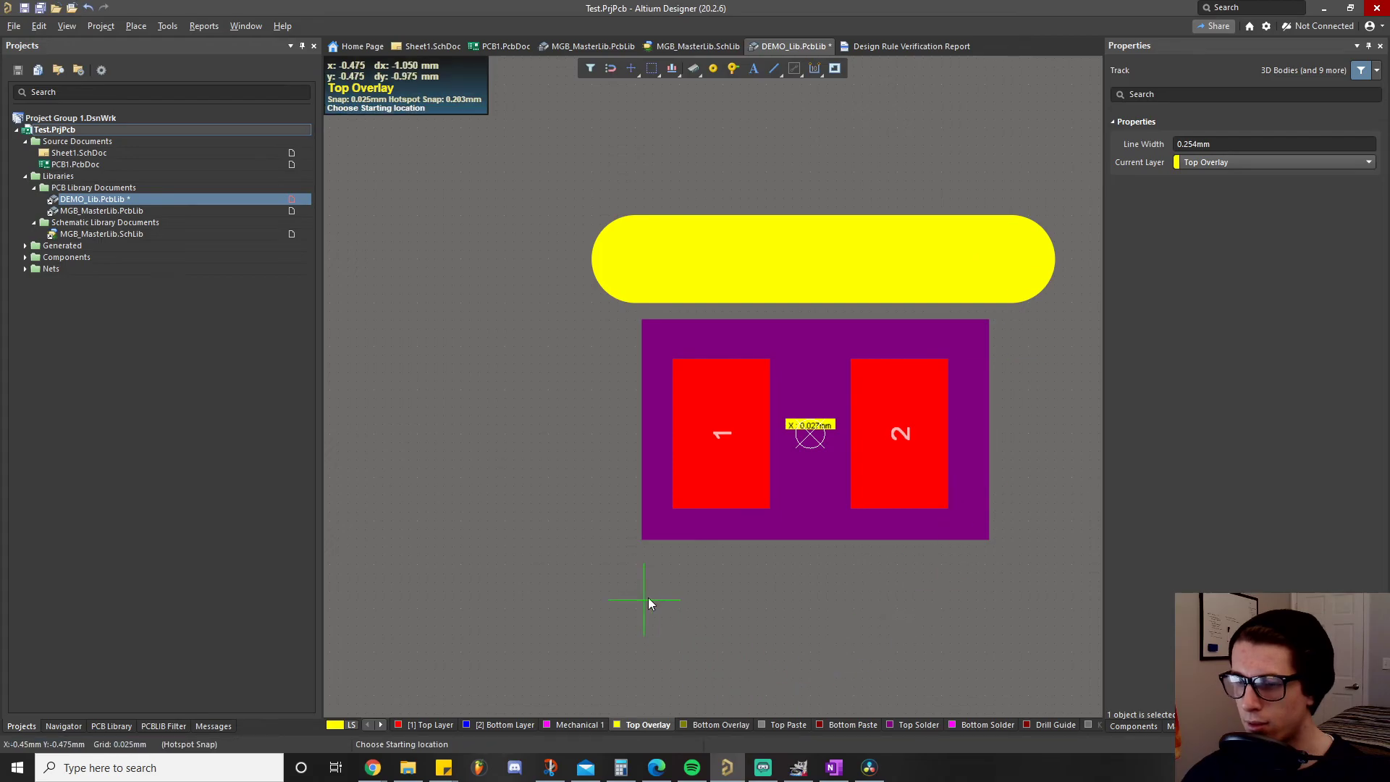
{"action": "left_click", "coordinate": [620, 590]}
{"action": "left_click", "coordinate": [1024, 585]}
{"action": "key", "text": "Escape"}
{"action": "key", "text": "Escape"}
Set the width of both silkscreen lines to 0.125mm
{"action": "right_click_drag", "start_coordinate": [1032, 503], "coordinate": [785, 316]}
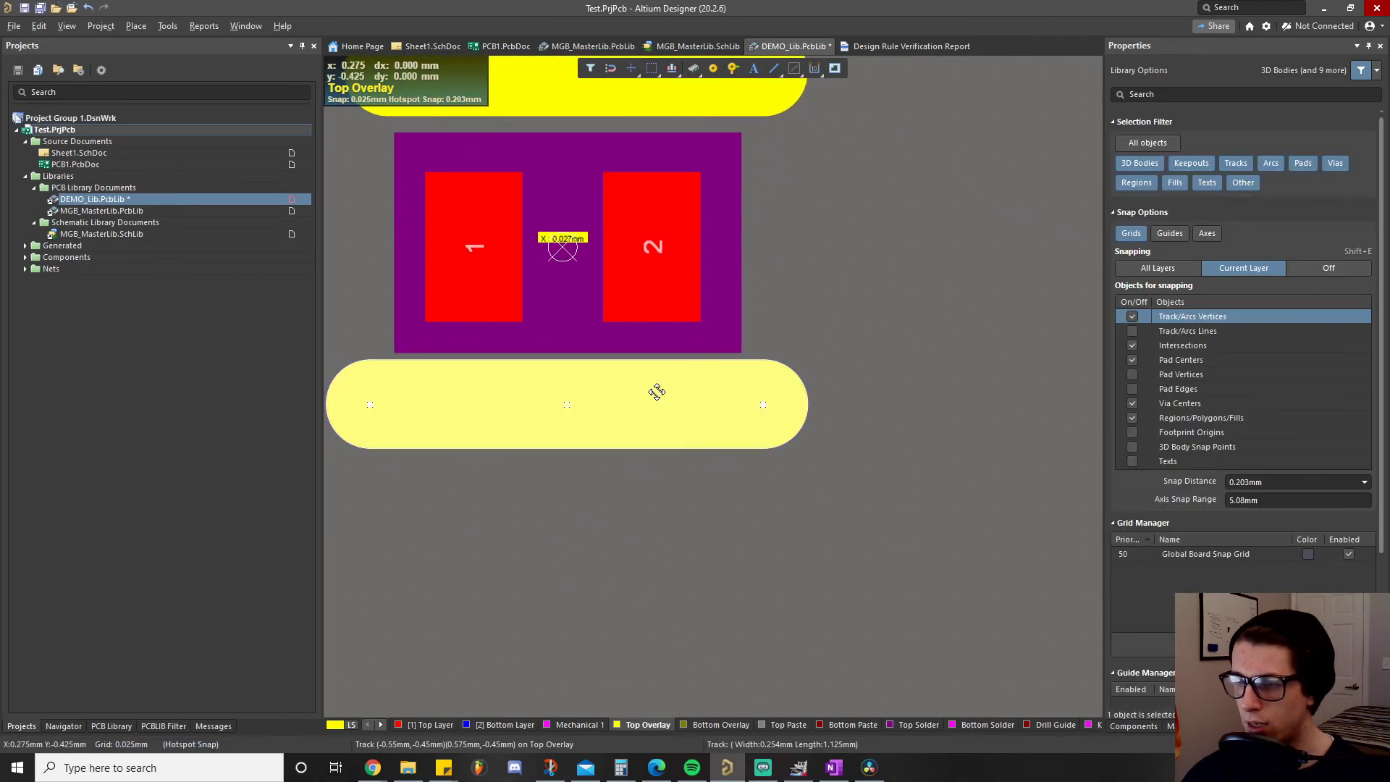
{"action": "left_click", "coordinate": [654, 391]}
{"action": "left_click", "coordinate": [1206, 241]}
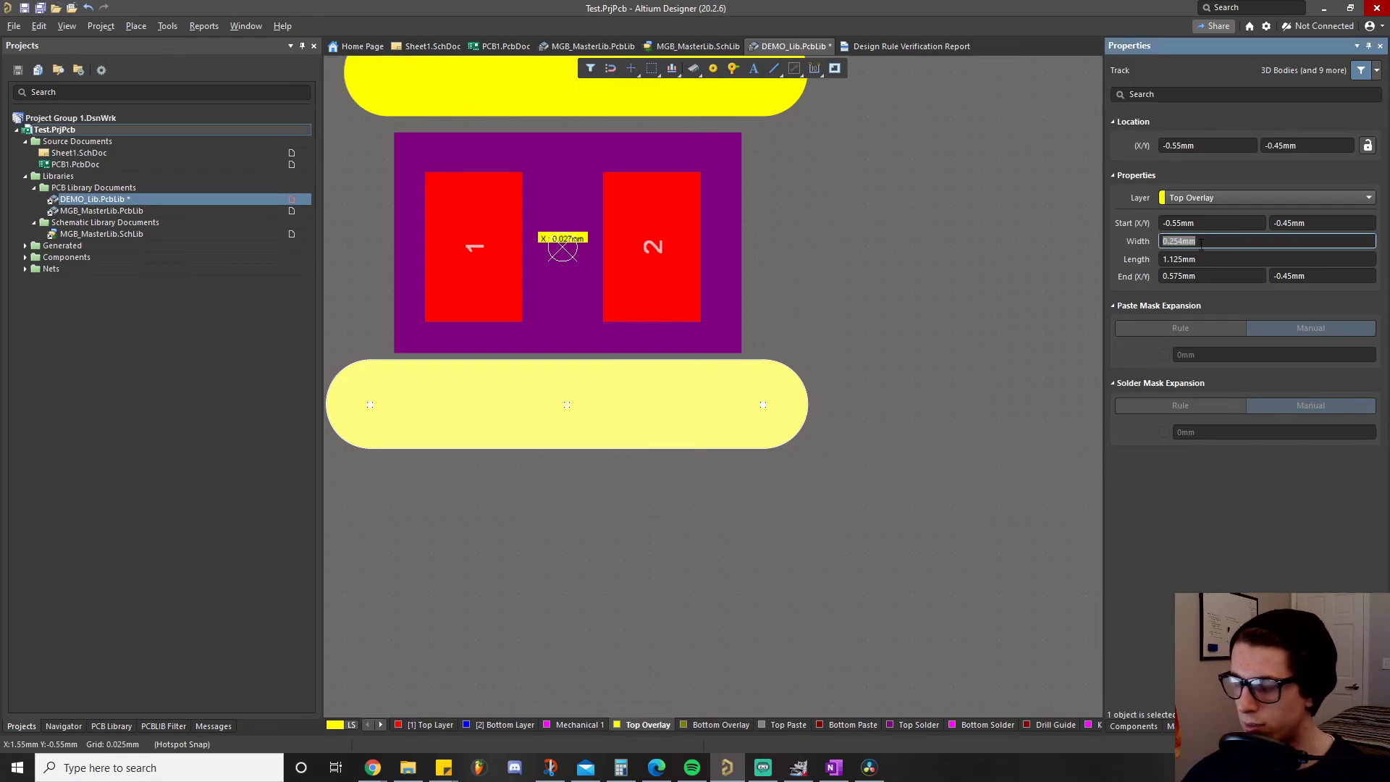
{"action": "type", "text": ".125"}
{"action": "key", "text": "Return"}
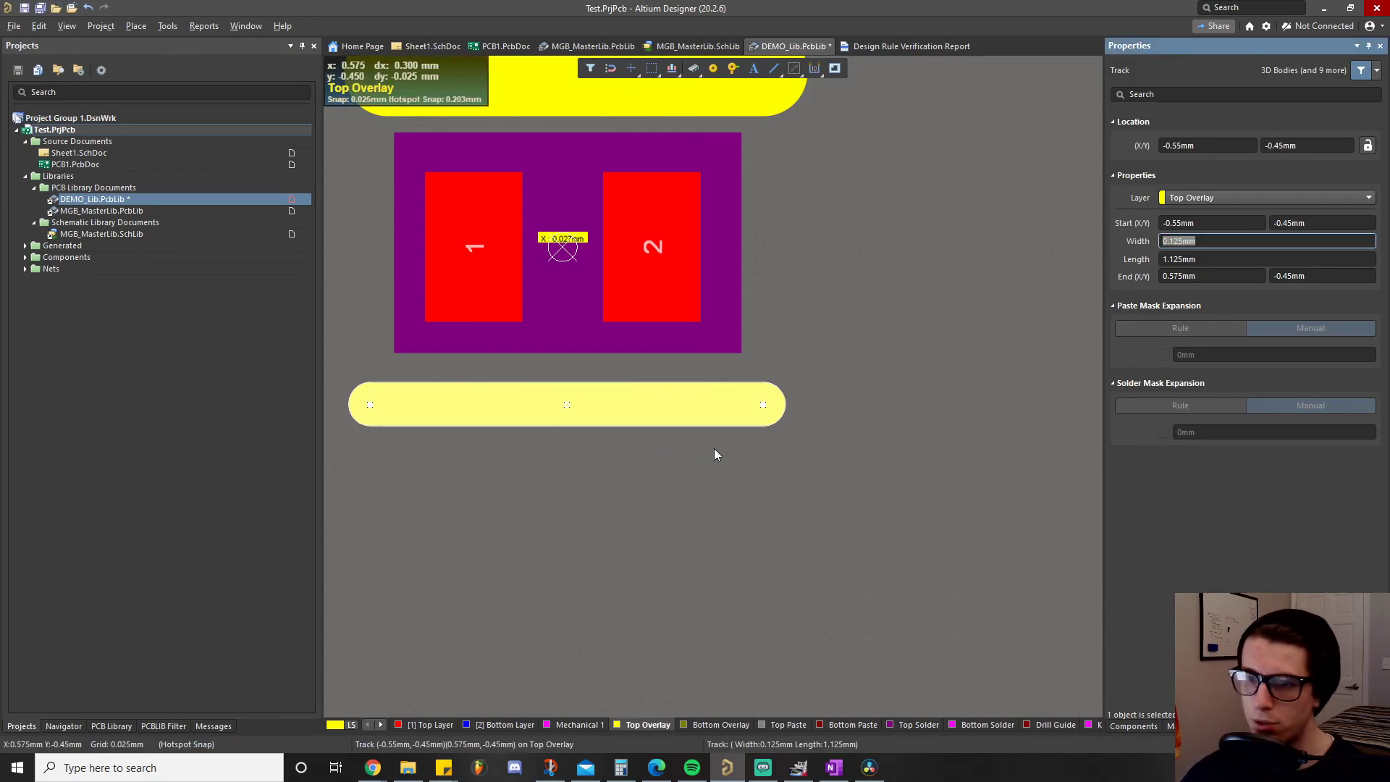
{"action": "left_click", "coordinate": [629, 463]}
{"action": "right_click_drag", "start_coordinate": [608, 494], "coordinate": [629, 565]}
{"action": "left_click", "coordinate": [680, 172]}
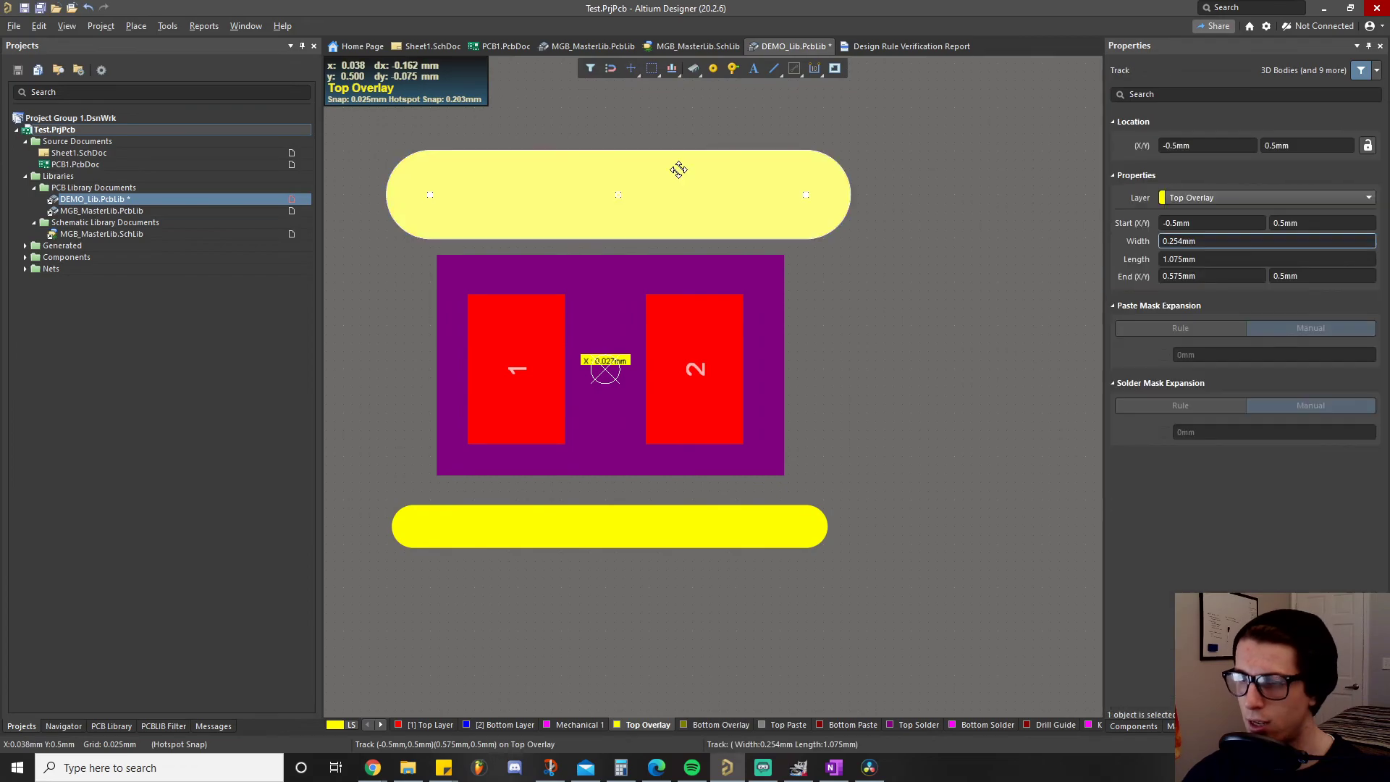
{"action": "left_click", "coordinate": [1222, 241]}
{"action": "type", "text": ".125"}
{"action": "key", "text": "Return"}
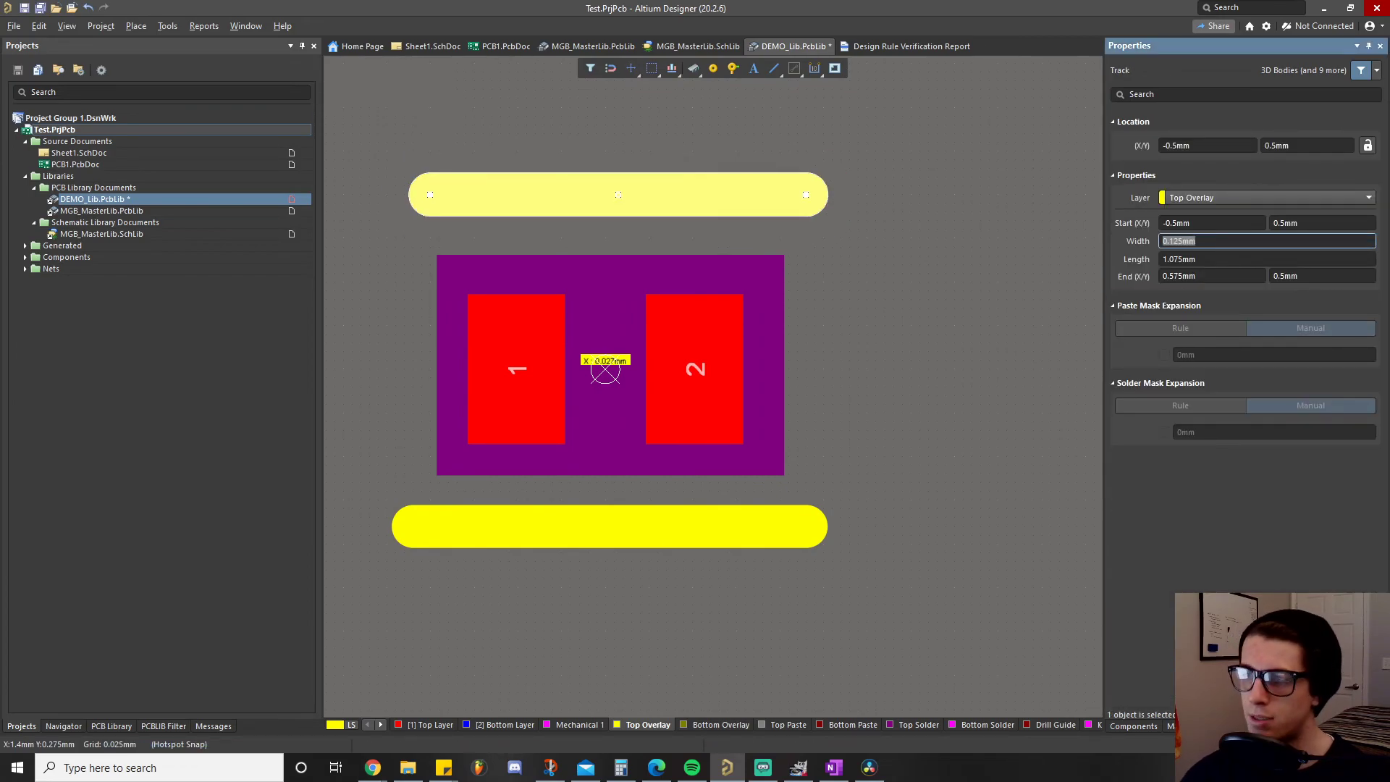
{"action": "left_click", "coordinate": [445, 583]}
Move both silkscreen lines closer to the pads and trim each to 1.05mm long
{"action": "left_click_drag", "start_coordinate": [473, 548], "coordinate": [414, 510]}
{"action": "scroll", "coordinate": [429, 537], "scroll_direction": "up", "scroll_amount": 2, "text": "ctrl"}
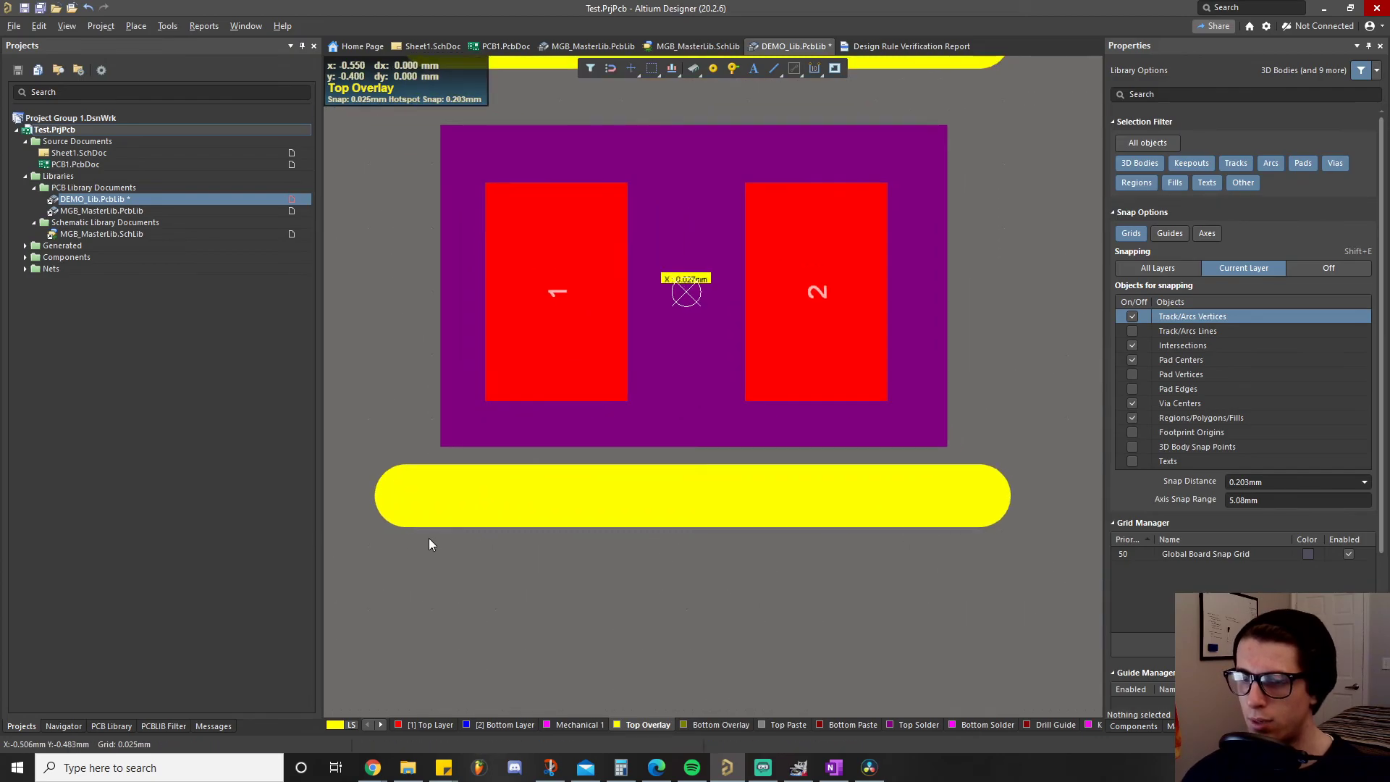
{"action": "left_click", "coordinate": [404, 501]}
{"action": "left_click_drag", "start_coordinate": [406, 492], "coordinate": [444, 496]}
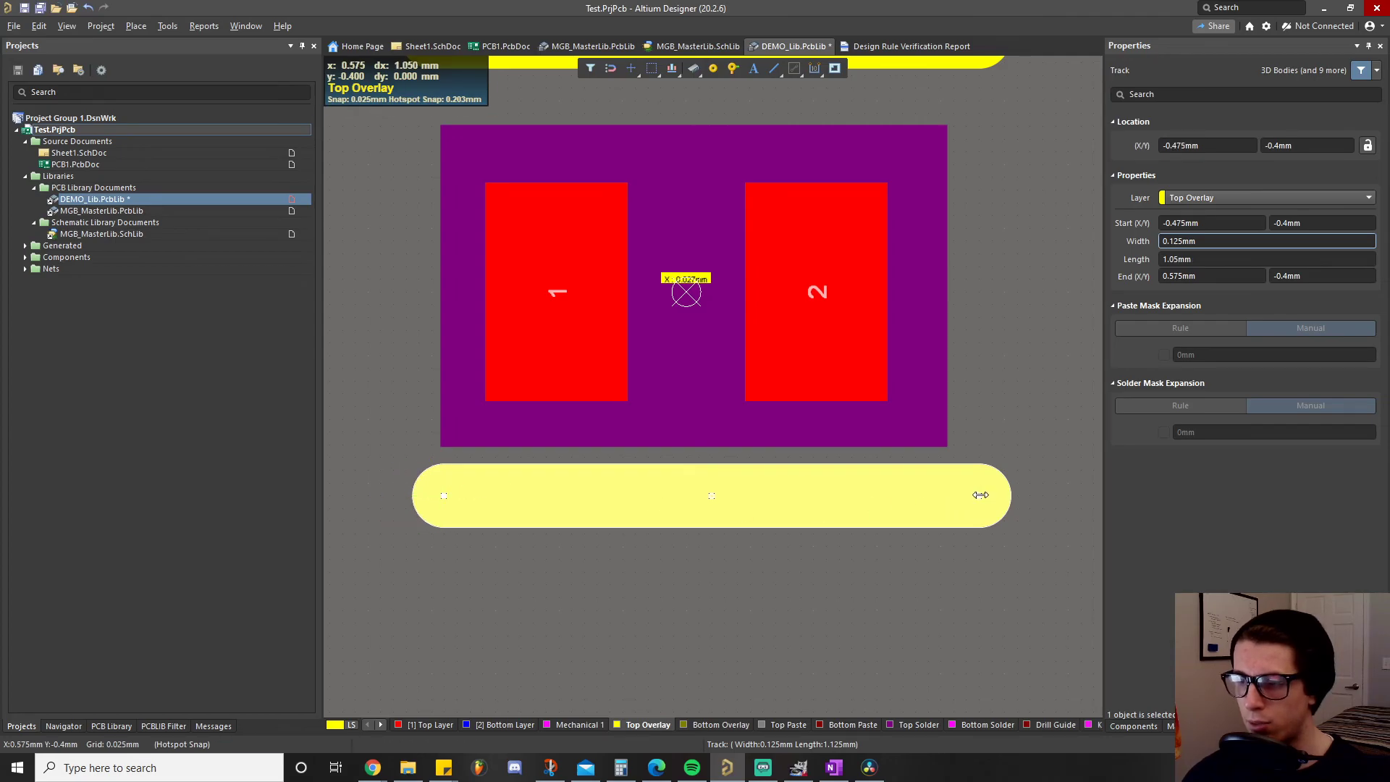
{"action": "left_click_drag", "start_coordinate": [979, 496], "coordinate": [943, 494]}
{"action": "scroll", "coordinate": [615, 304], "scroll_direction": "up", "scroll_amount": 3}
{"action": "left_click", "coordinate": [595, 247]}
{"action": "left_click_drag", "start_coordinate": [595, 247], "coordinate": [475, 283]}
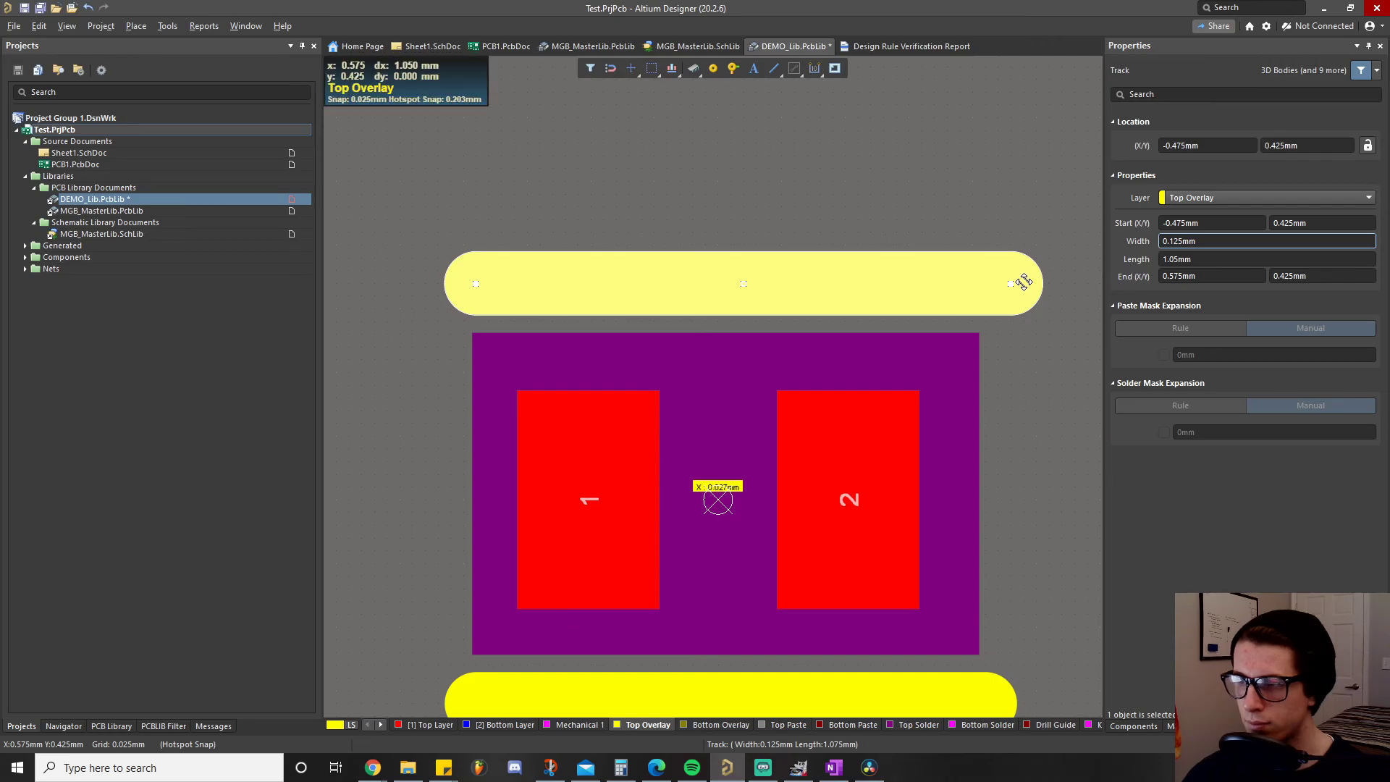
{"action": "left_click_drag", "start_coordinate": [1015, 284], "coordinate": [972, 285]}
{"action": "left_click", "coordinate": [737, 193]}
{"action": "scroll", "coordinate": [736, 194], "scroll_direction": "down", "scroll_amount": 3, "text": "ctrl"}
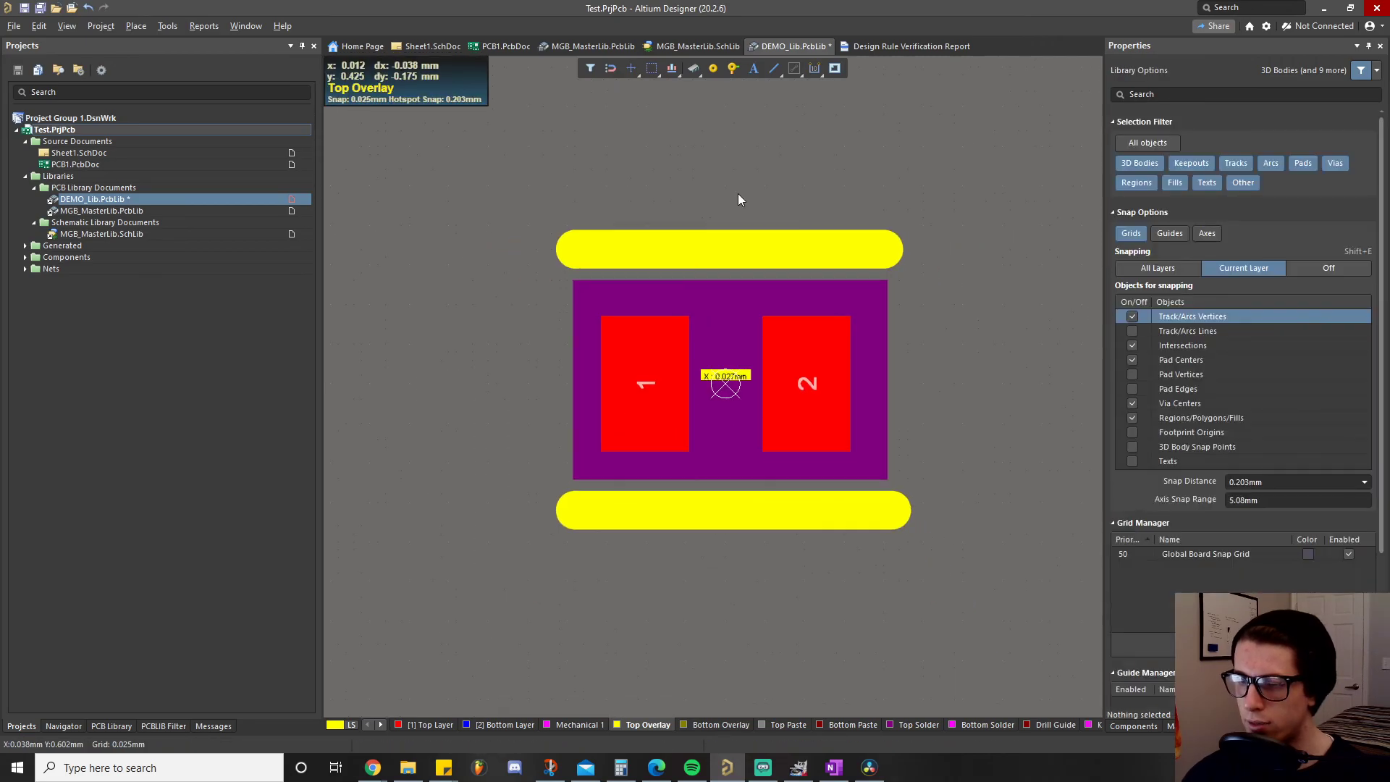
{"action": "left_click", "coordinate": [575, 726]}
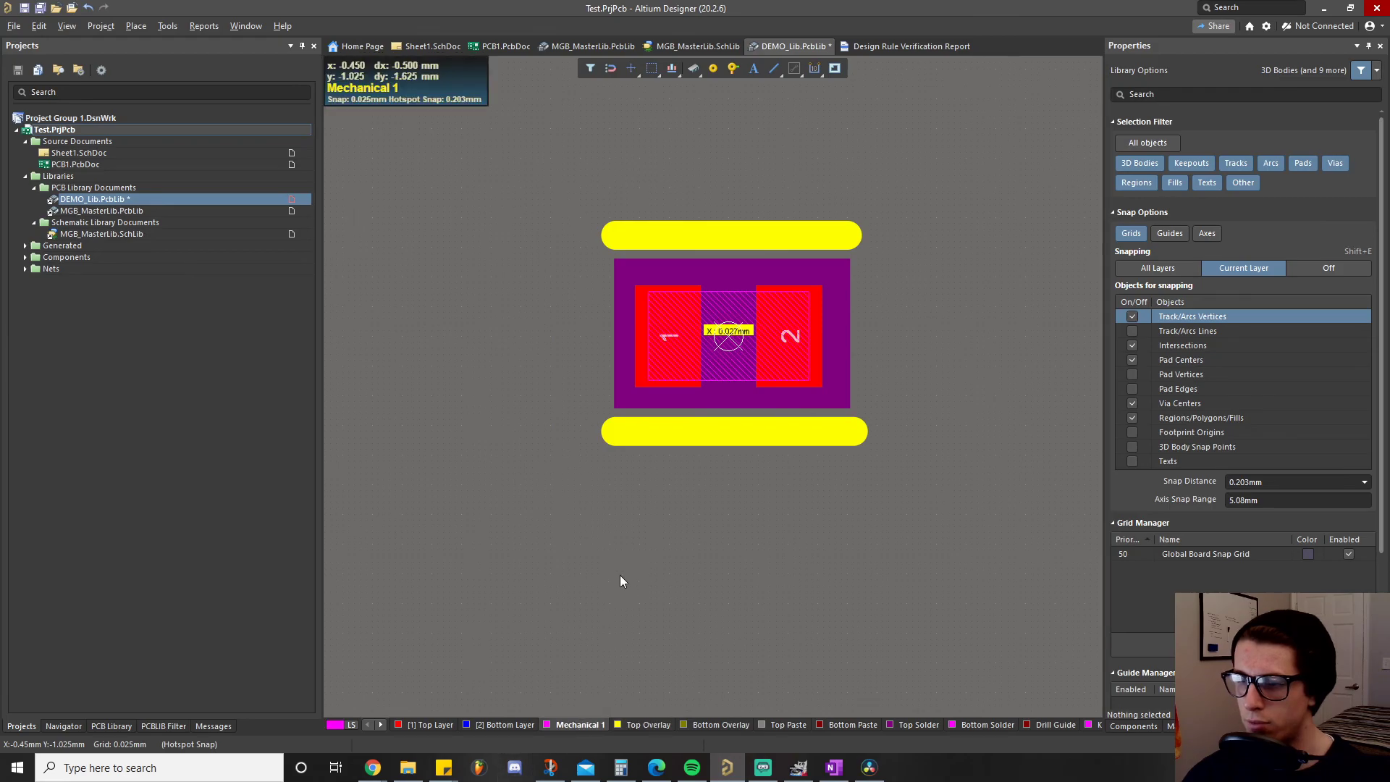
{"action": "right_click_drag", "start_coordinate": [619, 571], "coordinate": [534, 568]}
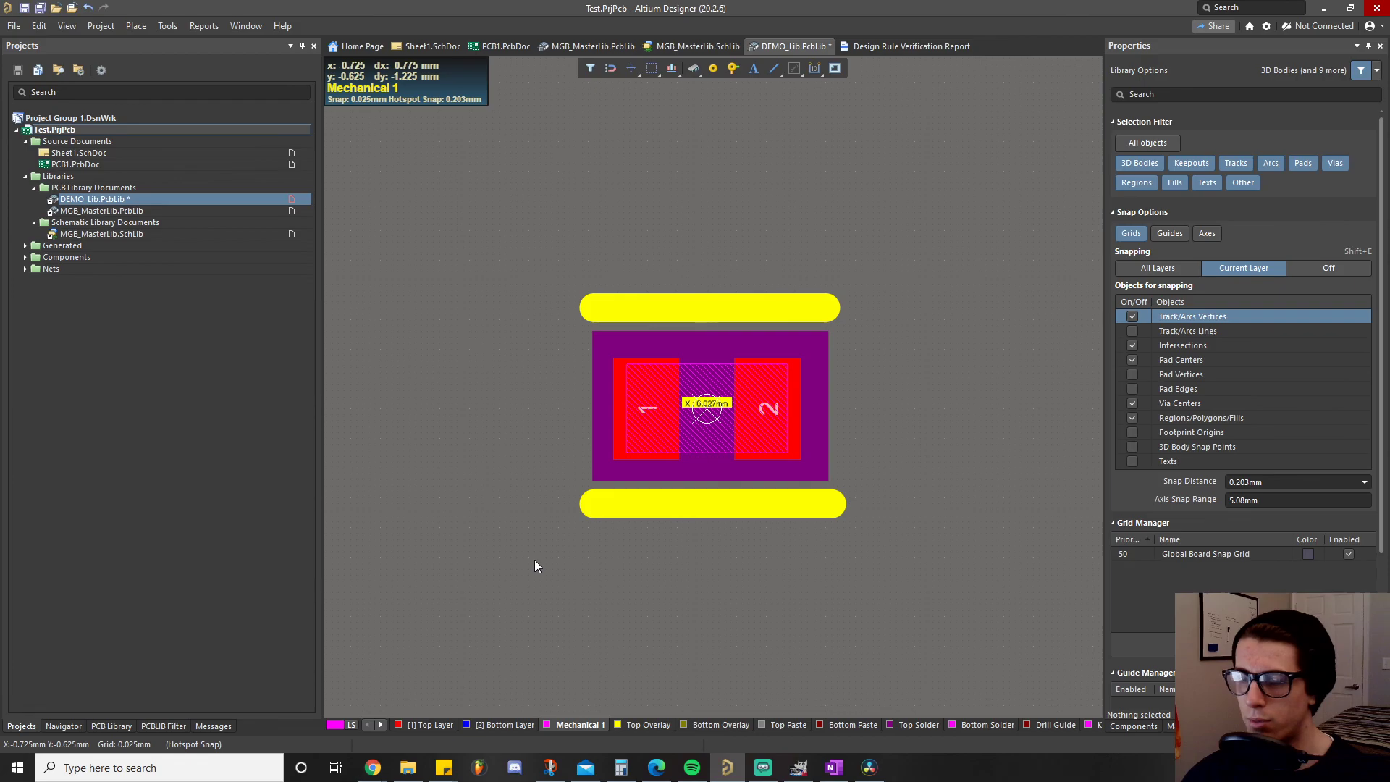